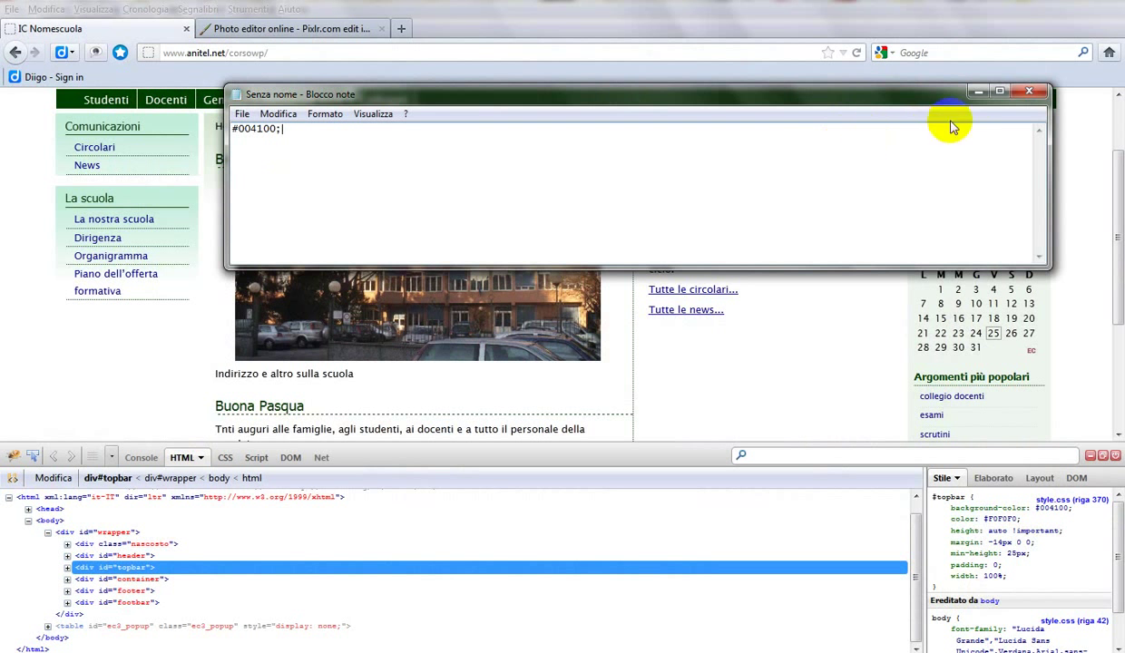
# Step: Minimize Notepad, which holds #004100, to bring the school homepage back into view
pyautogui.click(975, 93)
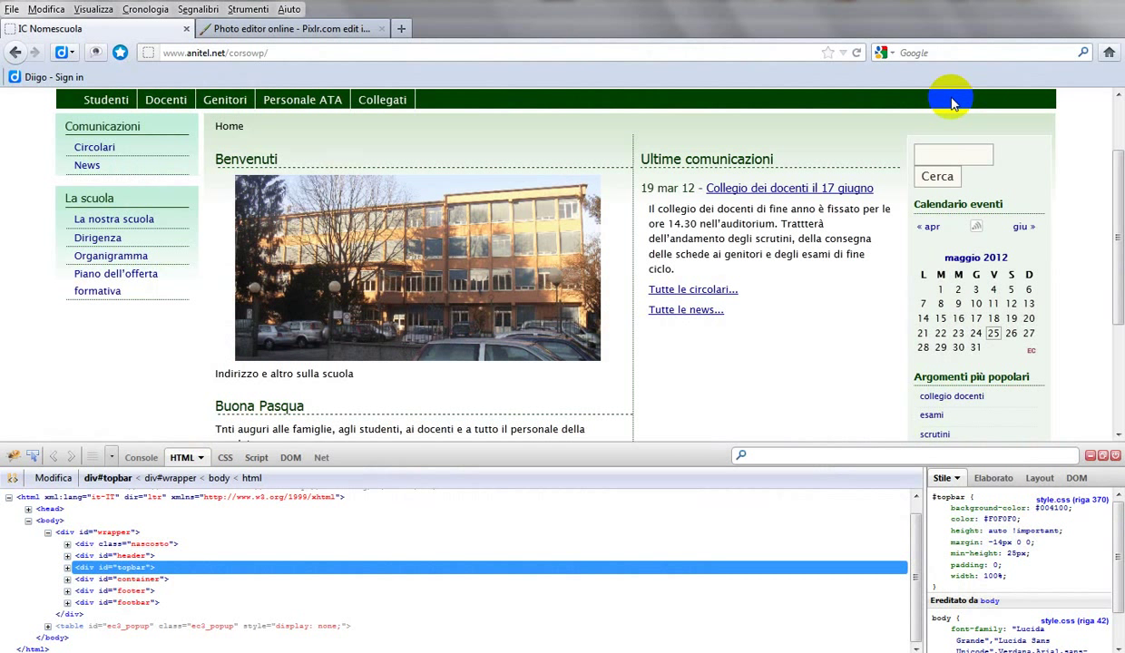
# Step: In Pixlr's online photo editor, start a new blank 800×600 image with Crea una nuova immagine
pyautogui.click(295, 37)
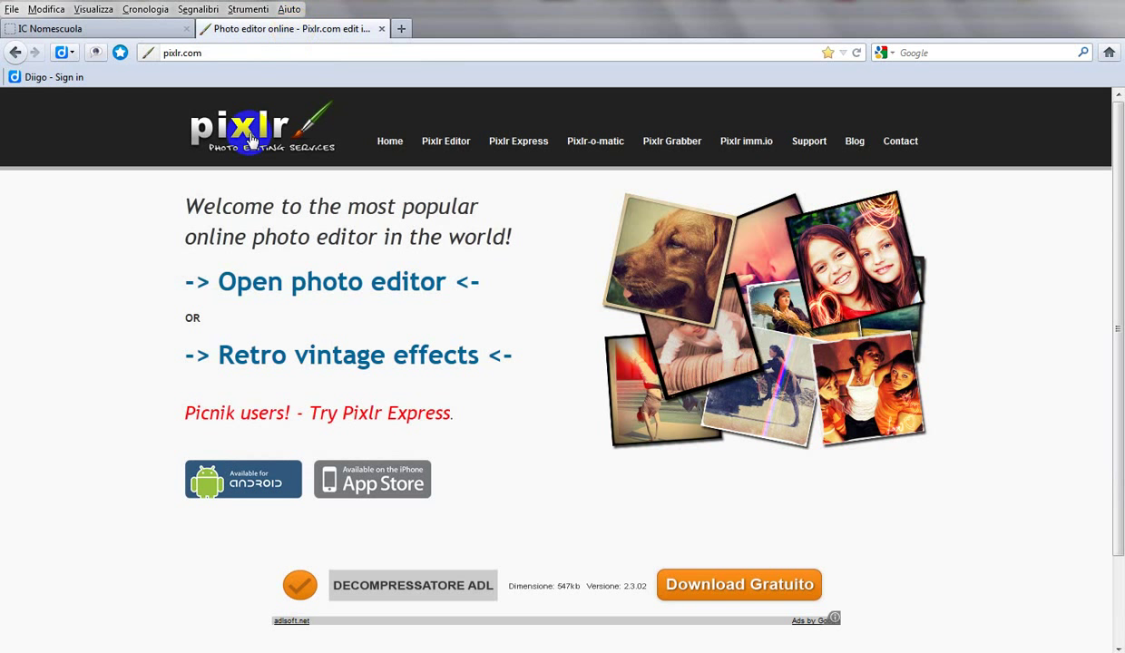
pyautogui.click(283, 288)
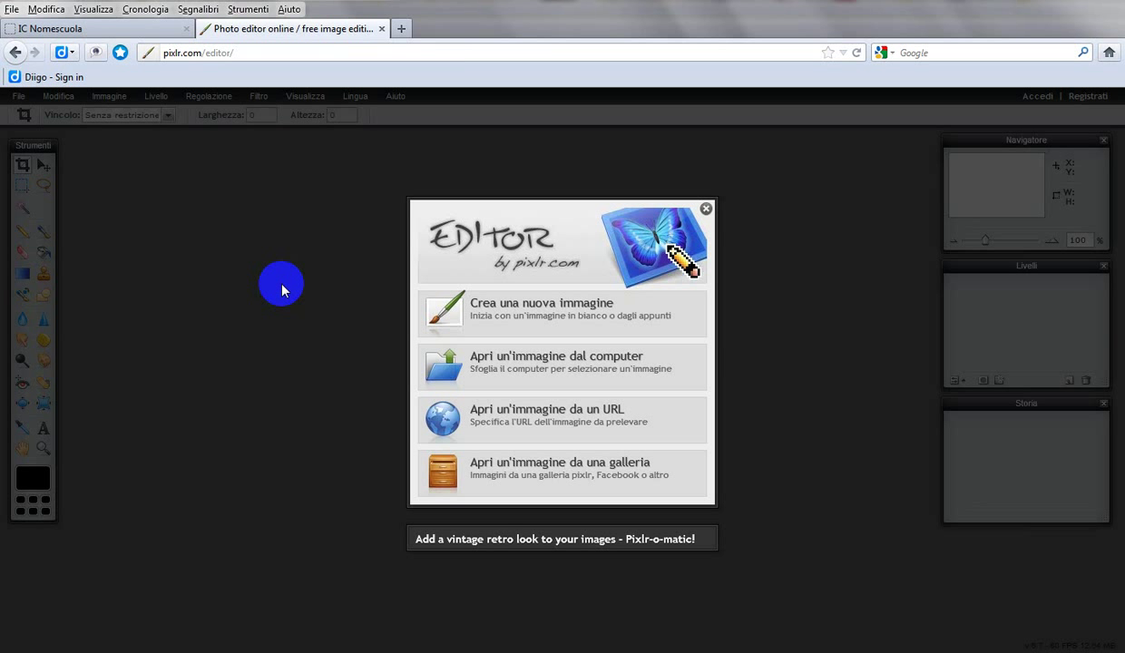
pyautogui.click(424, 374)
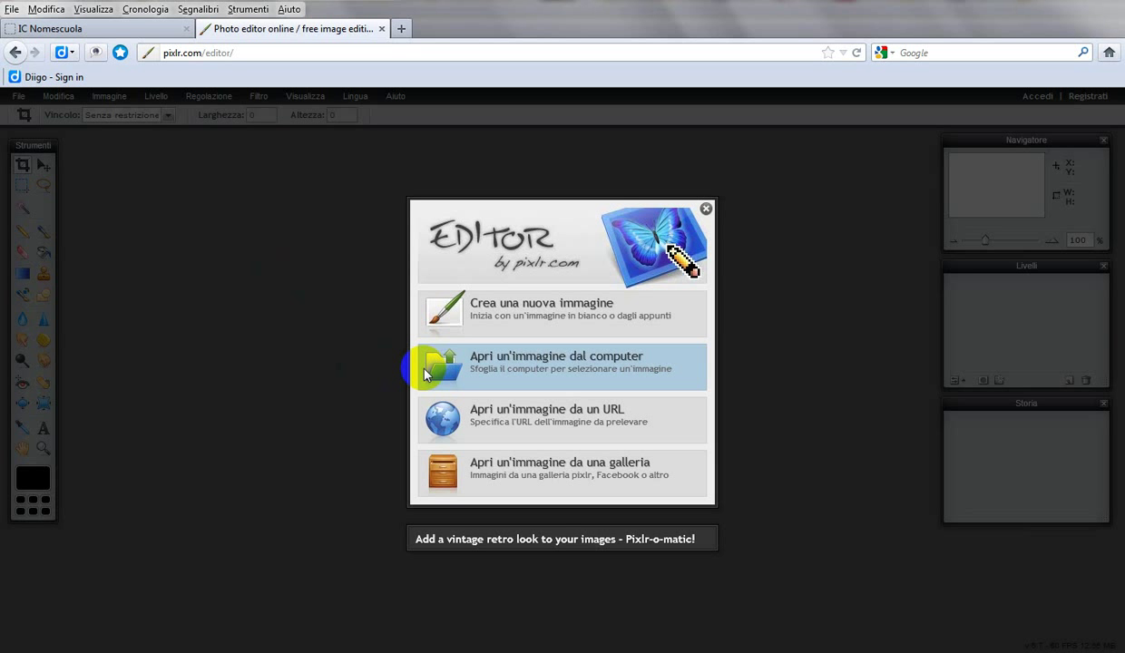
pyautogui.click(450, 309)
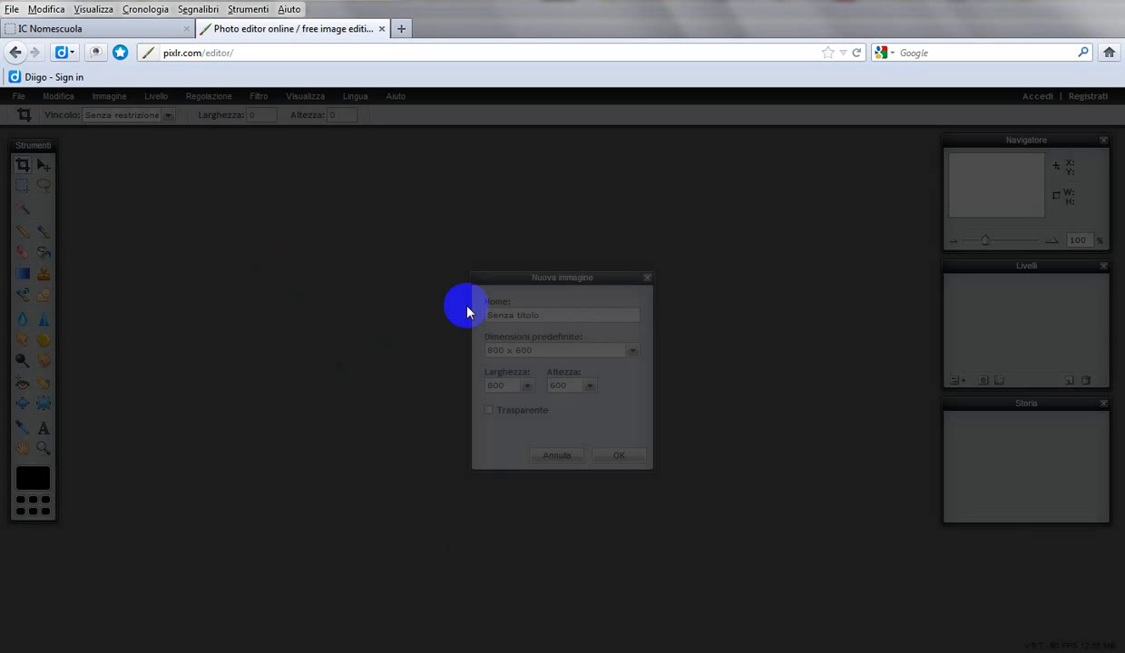
pyautogui.click(549, 456)
pyautogui.click(534, 320)
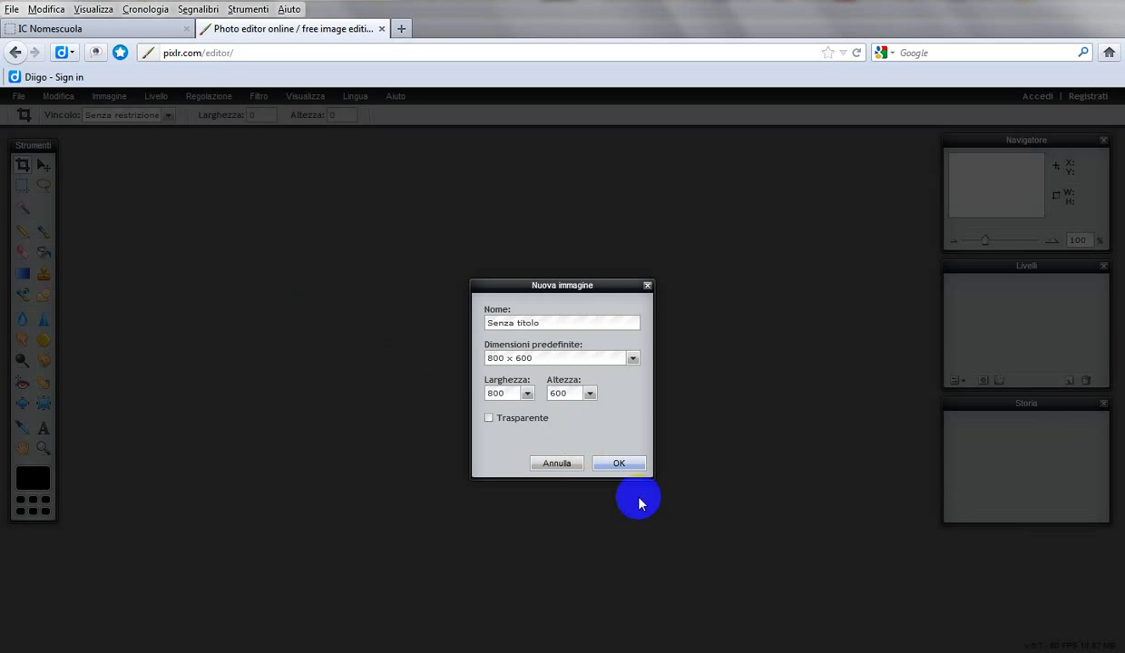
pyautogui.click(614, 464)
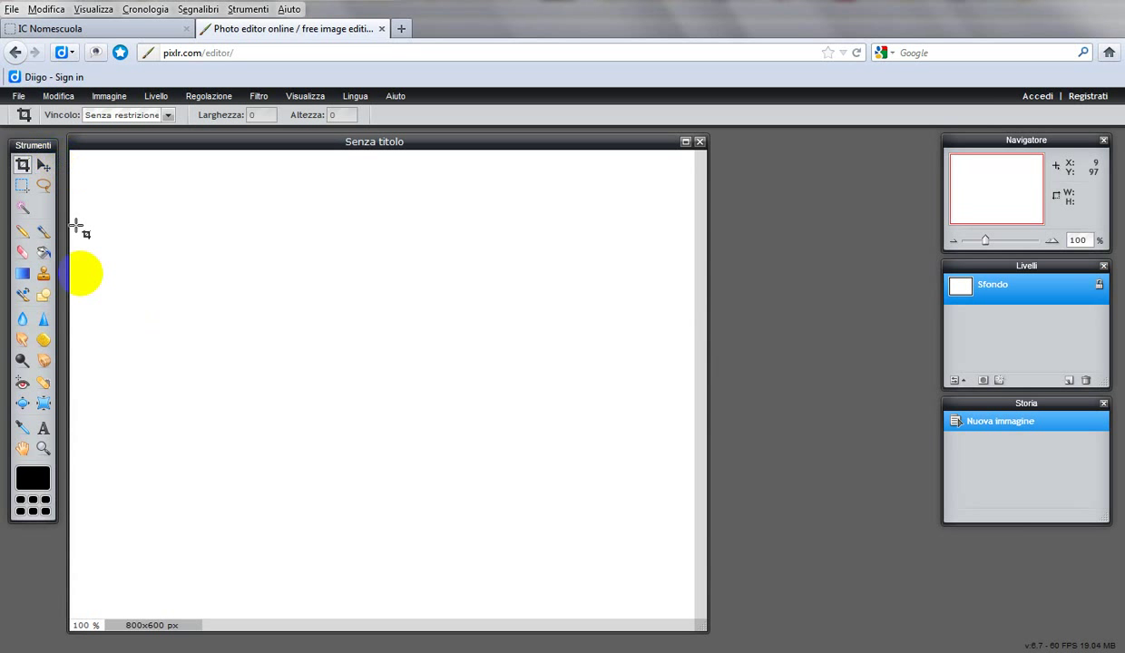
# Step: Open the main colour picker and choose a saturated purple-magenta hue
pyautogui.click(24, 479)
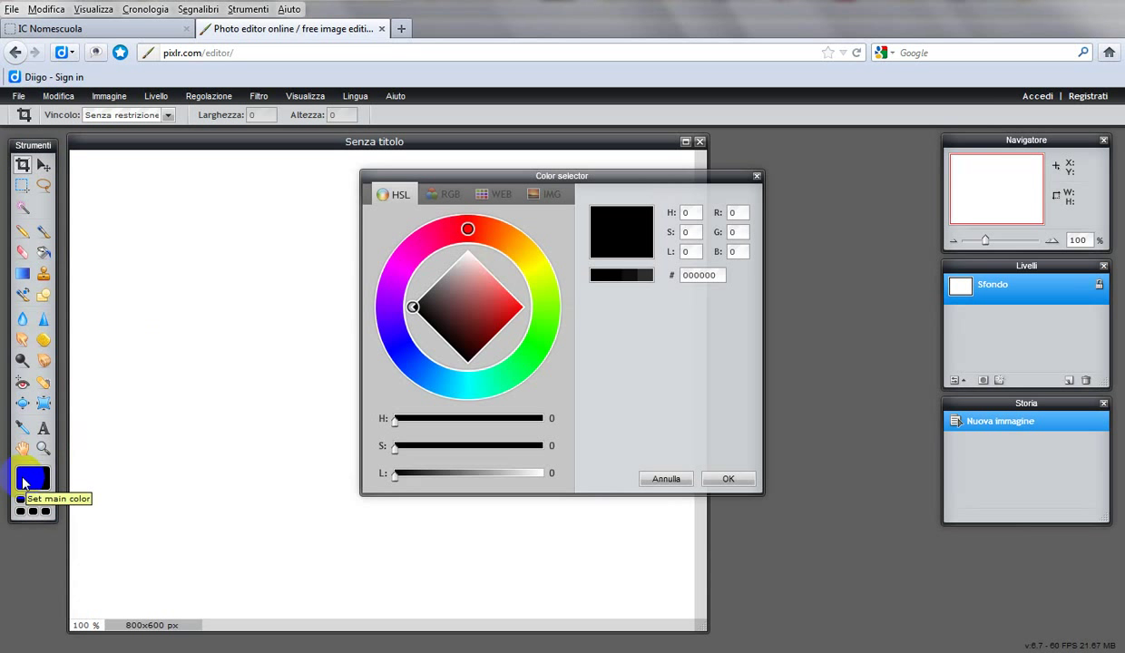
pyautogui.click(394, 285)
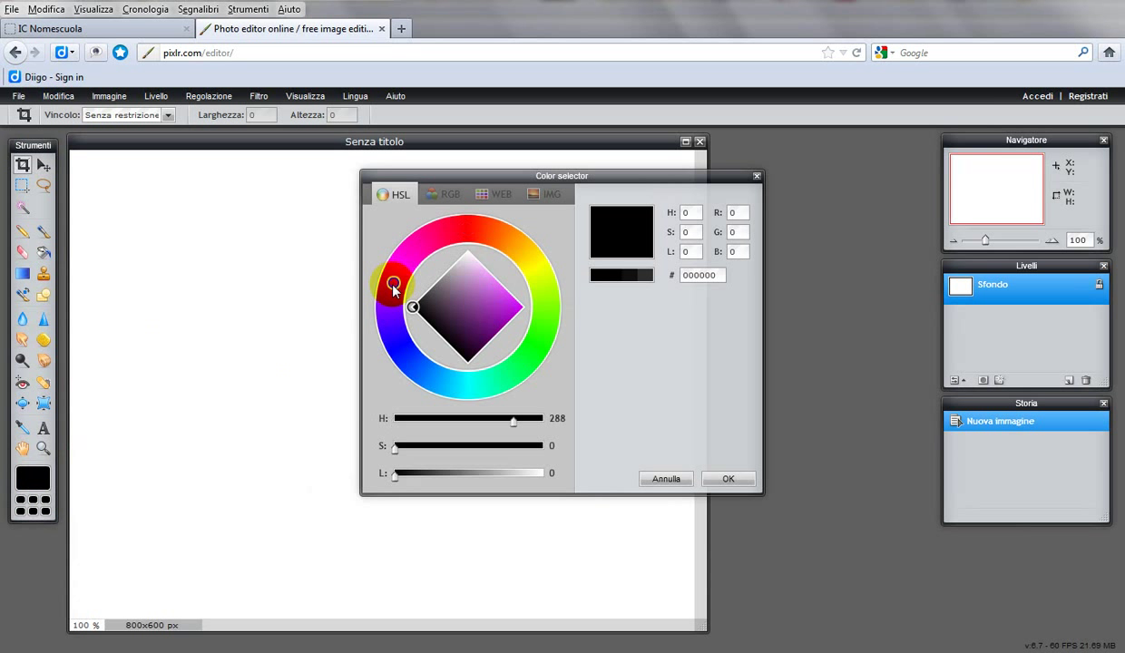
pyautogui.moveTo(505, 304)
pyautogui.mouseDown()
pyautogui.moveTo(514, 312)
pyautogui.moveTo(500, 312)
pyautogui.moveTo(510, 306)
pyautogui.mouseUp()
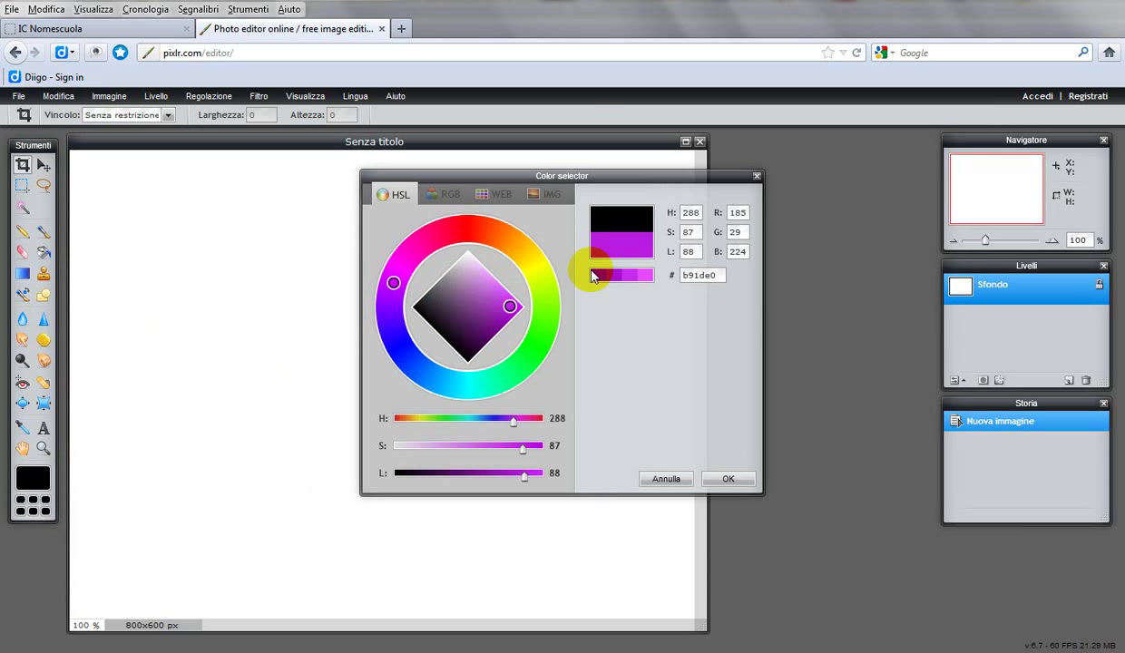
pyautogui.click(619, 277)
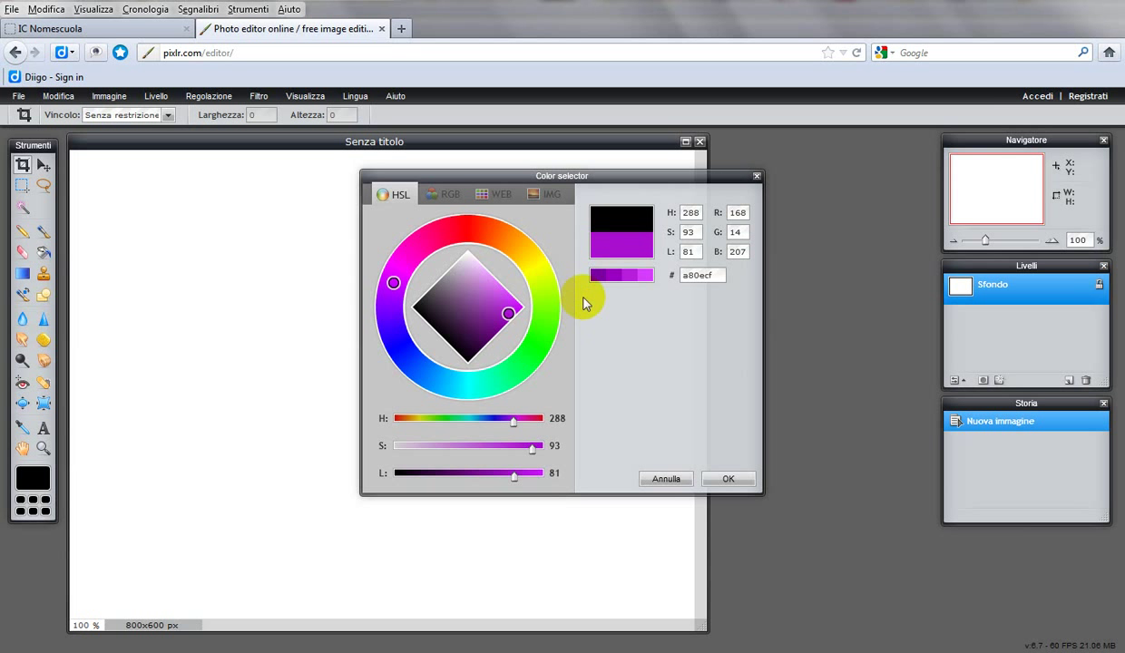
pyautogui.click(597, 279)
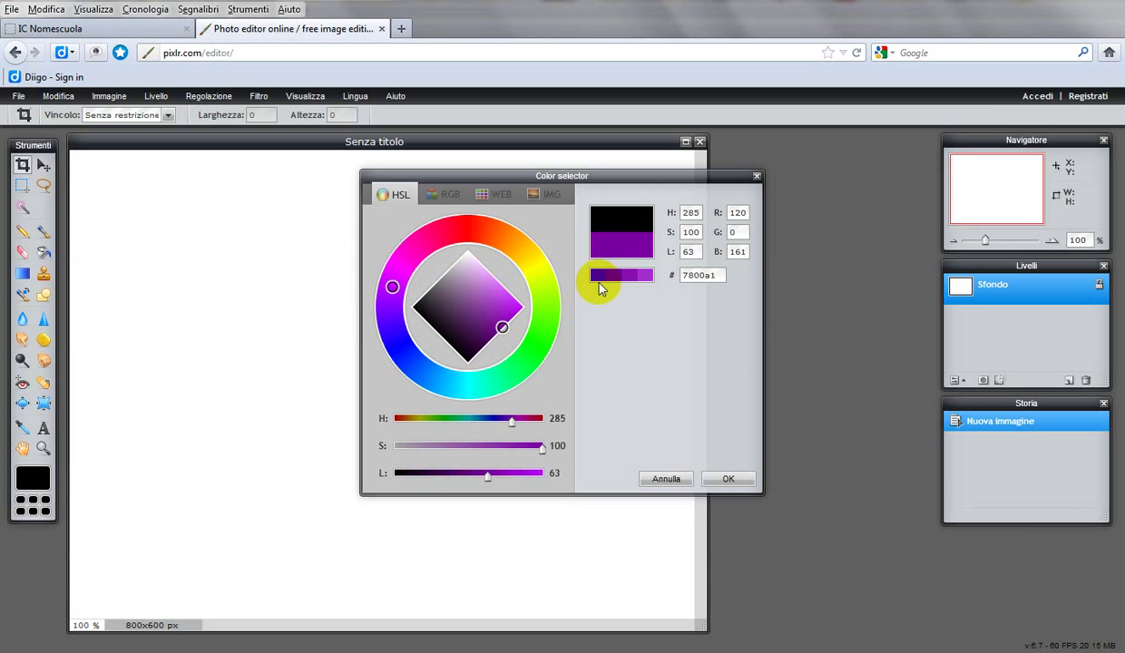
# Step: Fine-tune the purple shade to hex 9e40c7 and copy its hex code
pyautogui.click(620, 280)
pyautogui.click(624, 279)
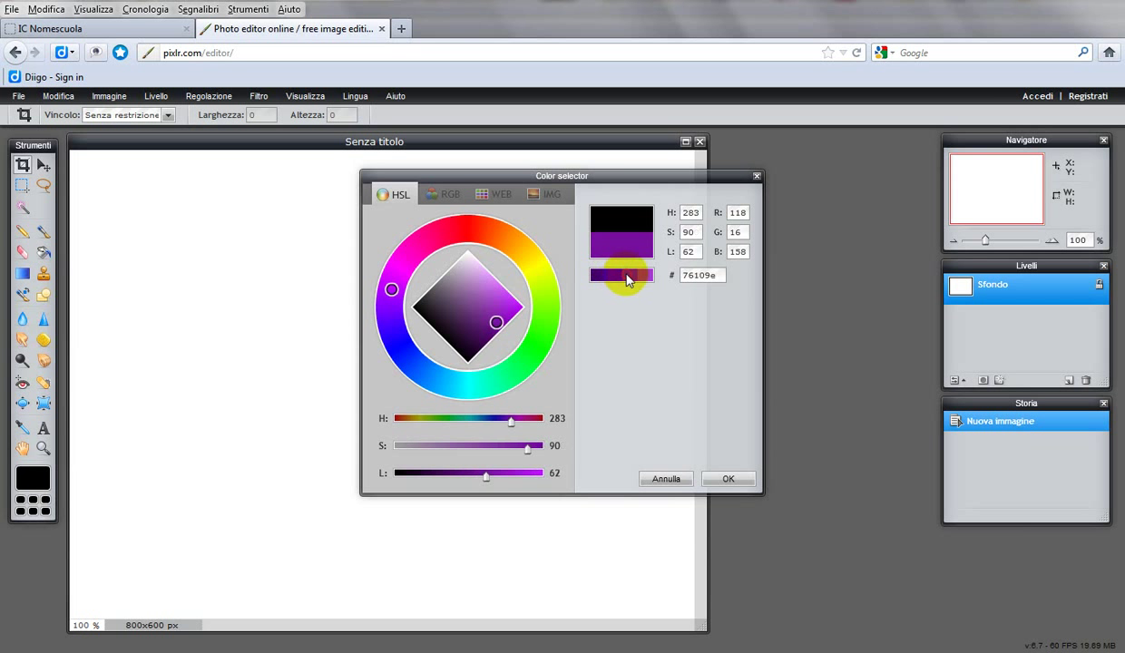
pyautogui.click(635, 279)
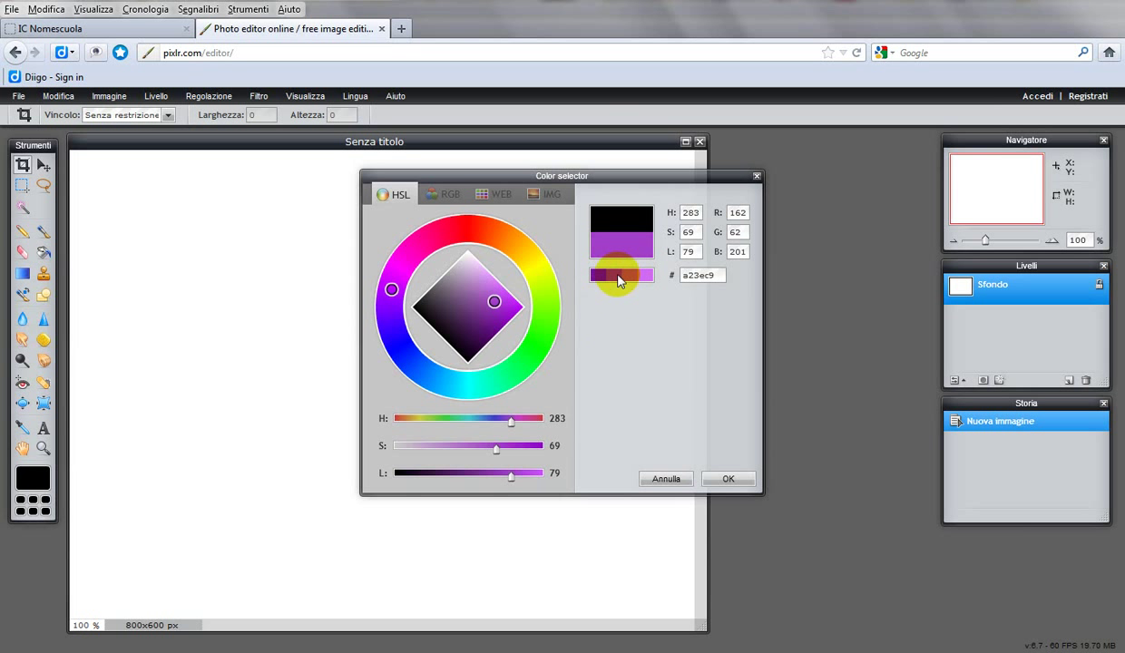
pyautogui.click(614, 279)
pyautogui.click(612, 277)
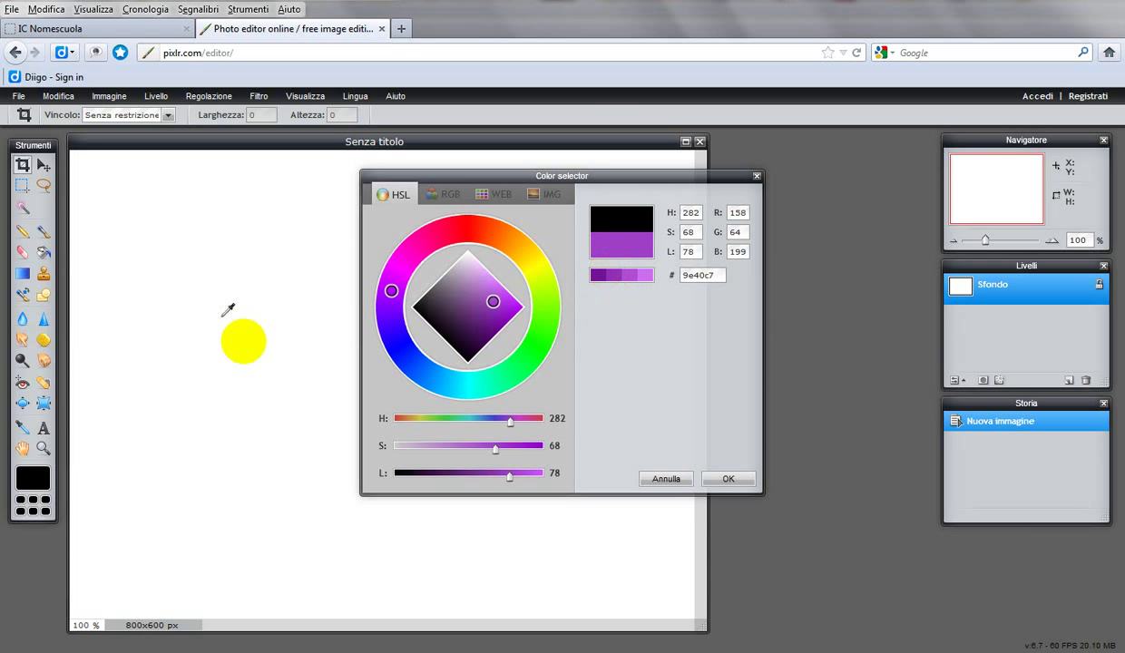
pyautogui.click(698, 276)
pyautogui.hotkey('ctrl', 'c')
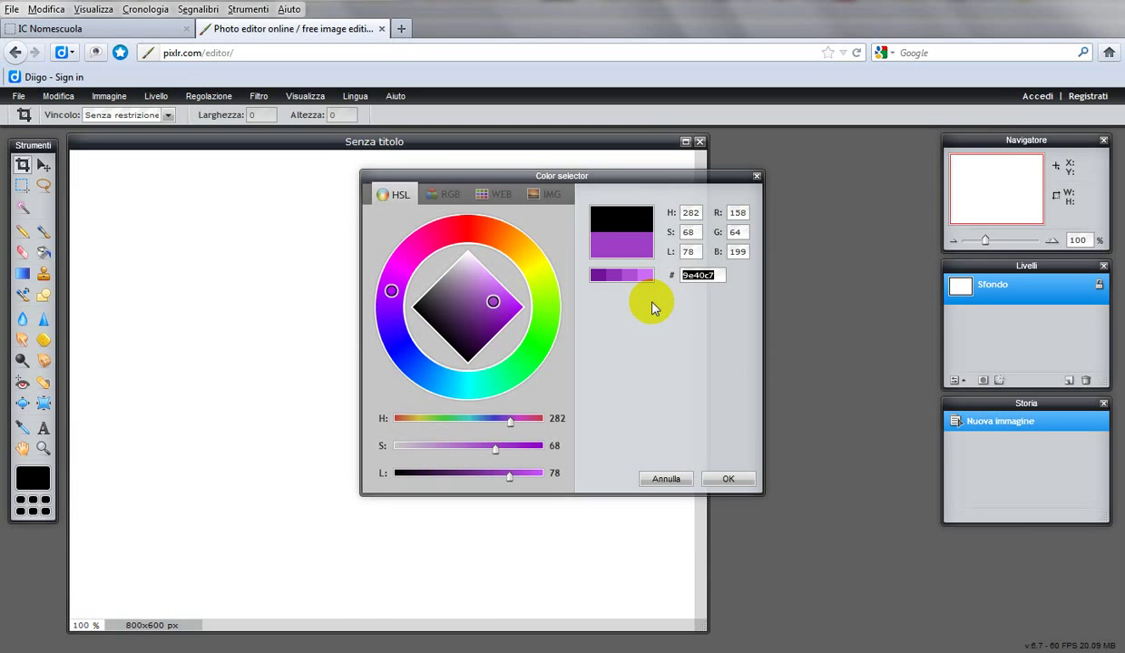
pyautogui.click(311, 651)
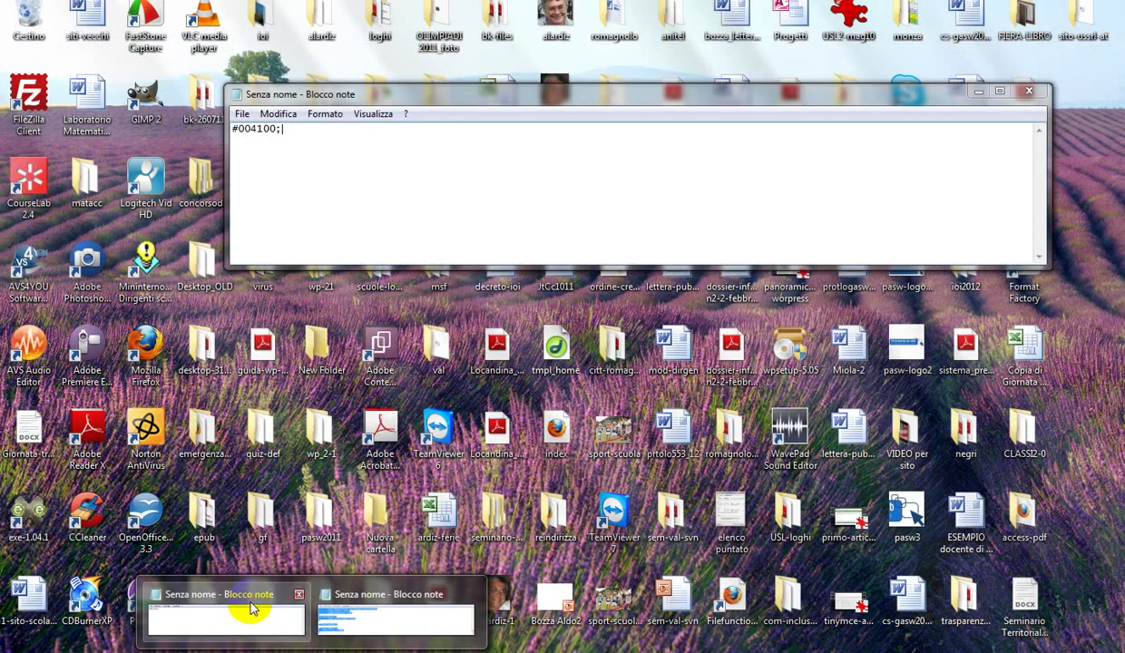
# Step: Add #9e40c7 on a new line under #004100 in Notepad, then go back to the school site
pyautogui.click(252, 603)
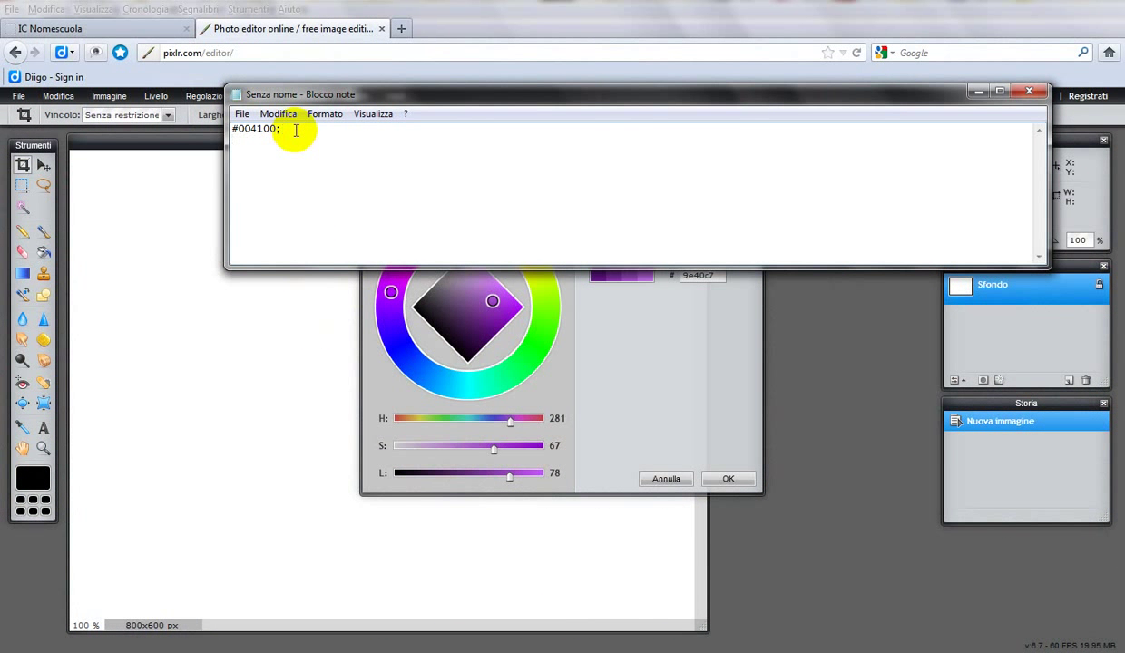
pyautogui.press('Return')
pyautogui.write('#')
pyautogui.hotkey('ctrl', 'v')
pyautogui.click(89, 29)
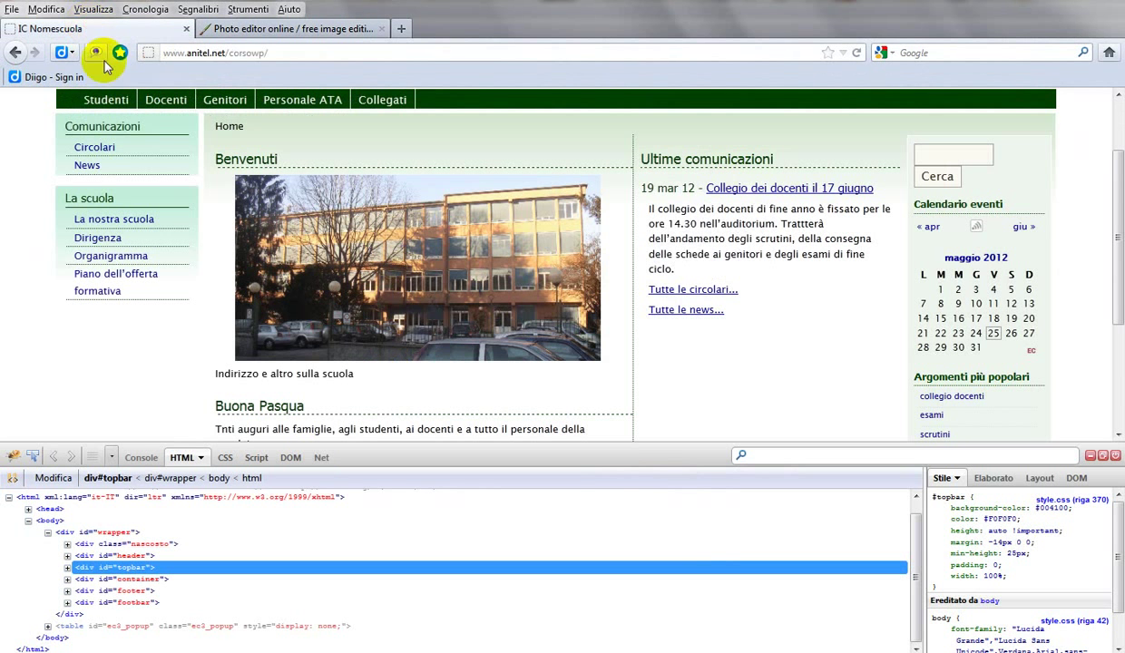
# Step: Log in to the site's WordPress dashboard with the admin username and password
pyautogui.click(382, 104)
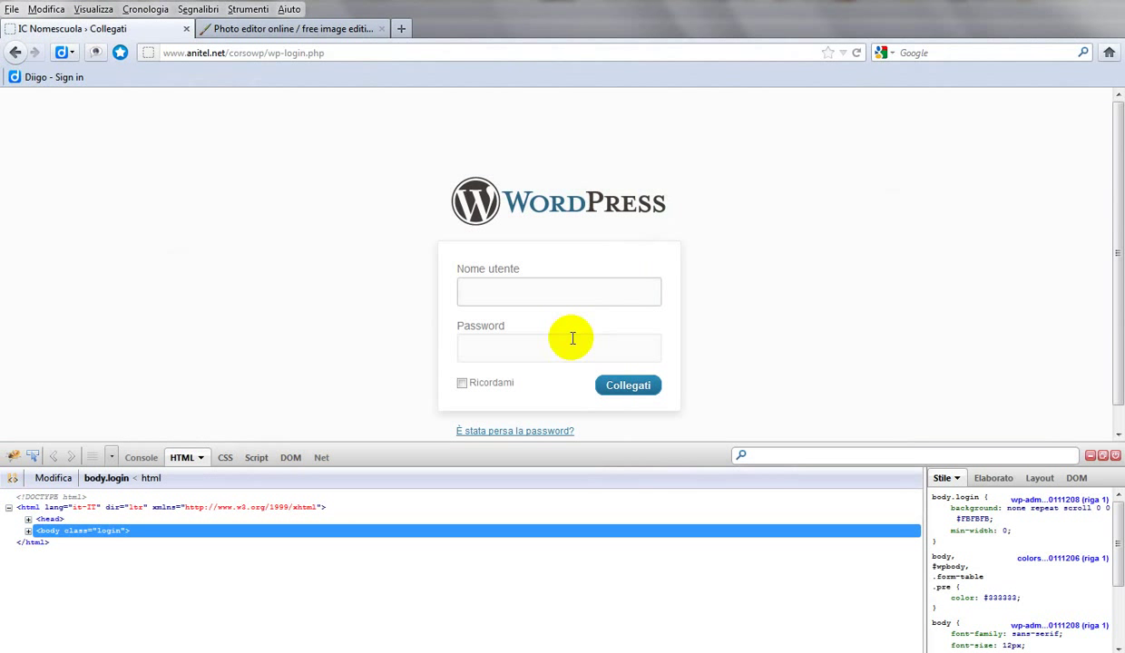
pyautogui.write('admin')
pyautogui.press('Tab')
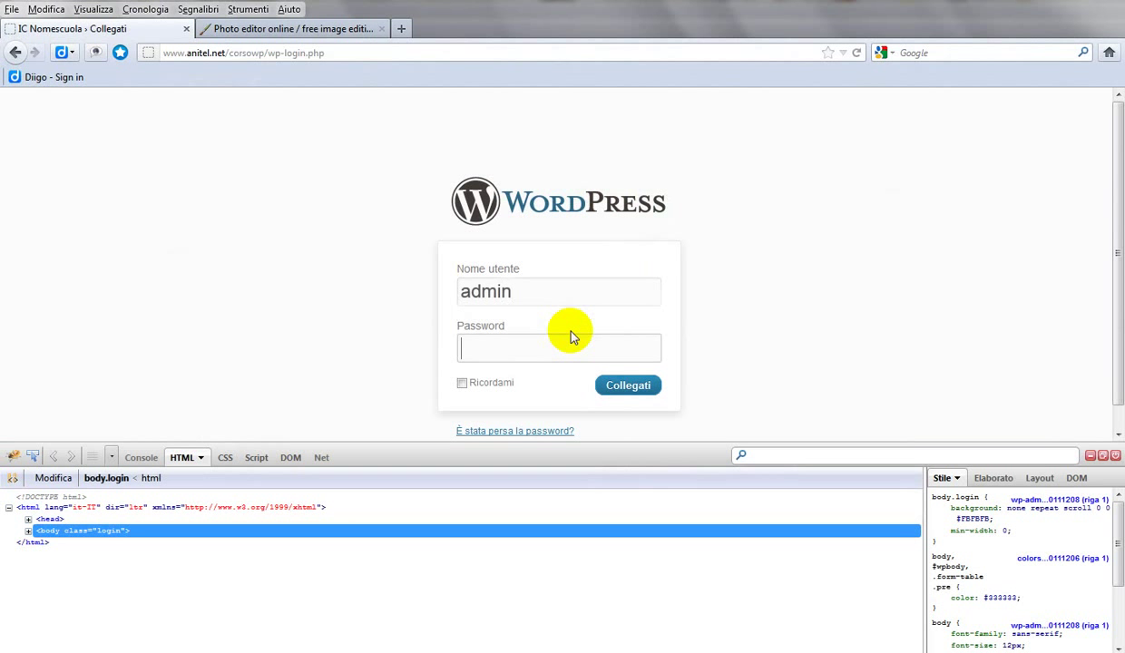
pyautogui.write('********')
pyautogui.press('Return')
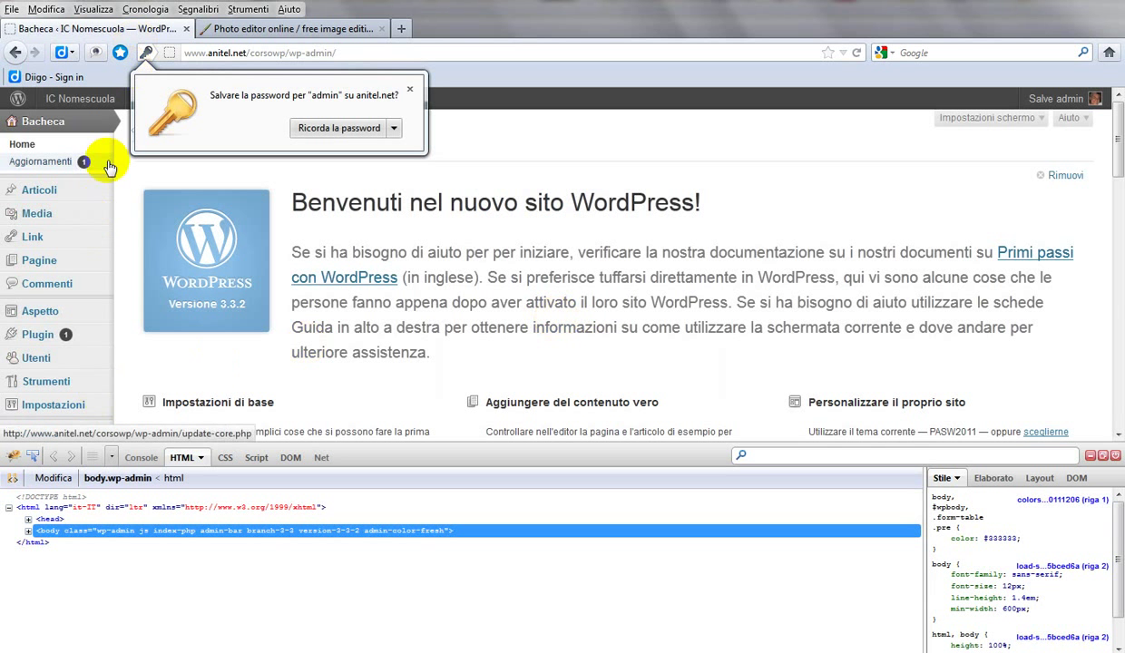
# Step: Open PASW2011's style.css in the theme editor and select and copy all its text
pyautogui.moveTo(90, 243)
pyautogui.scroll(-2, 90, 243)
pyautogui.moveTo(32, 342)
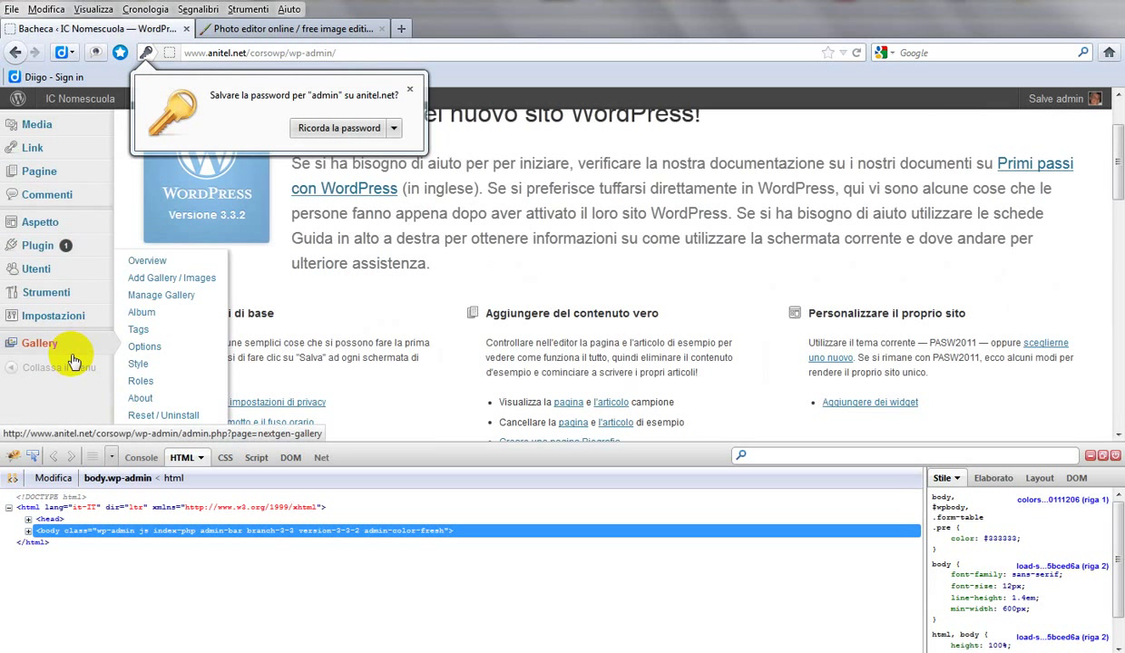
pyautogui.moveTo(65, 227)
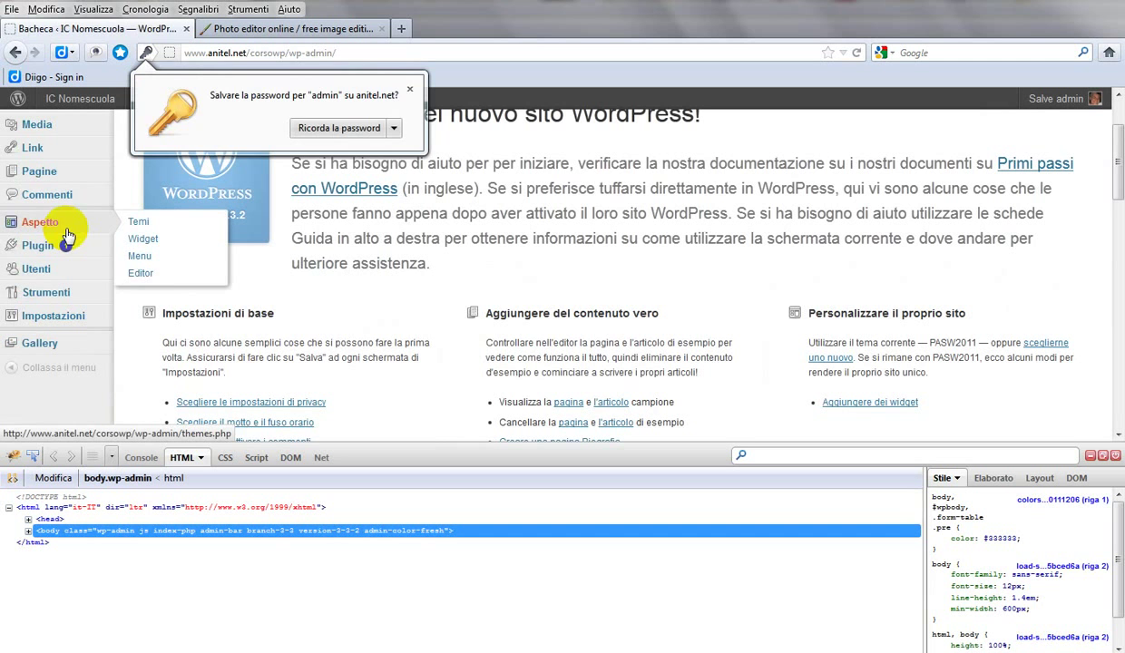
pyautogui.click(156, 273)
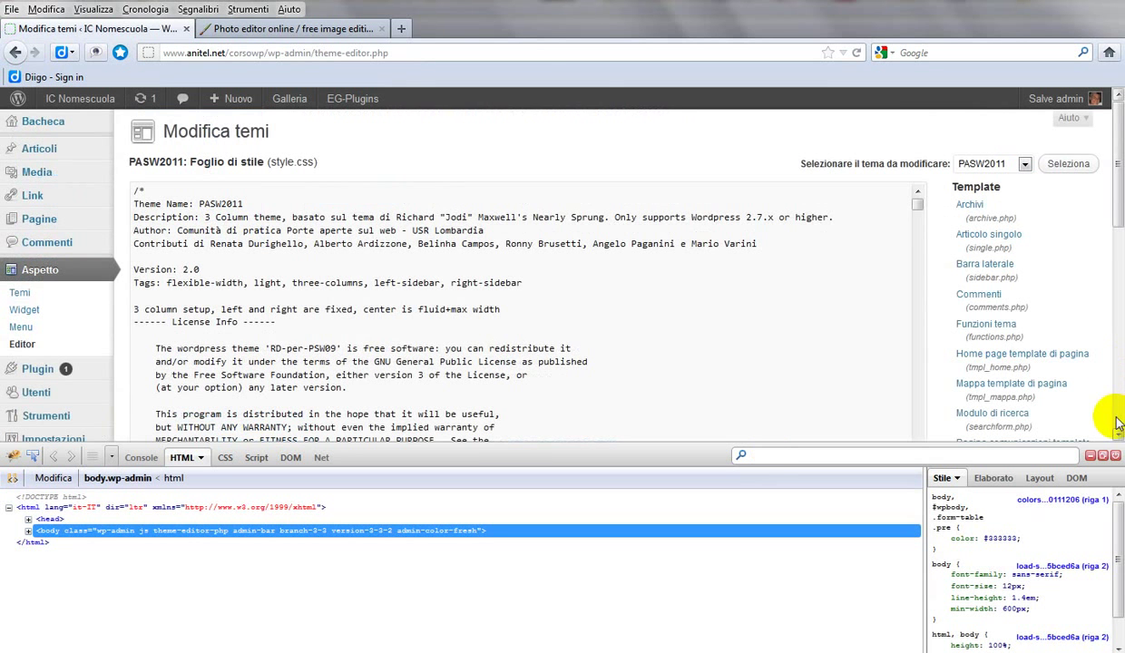
pyautogui.moveTo(1118, 218); pyautogui.dragTo(1105, 394)
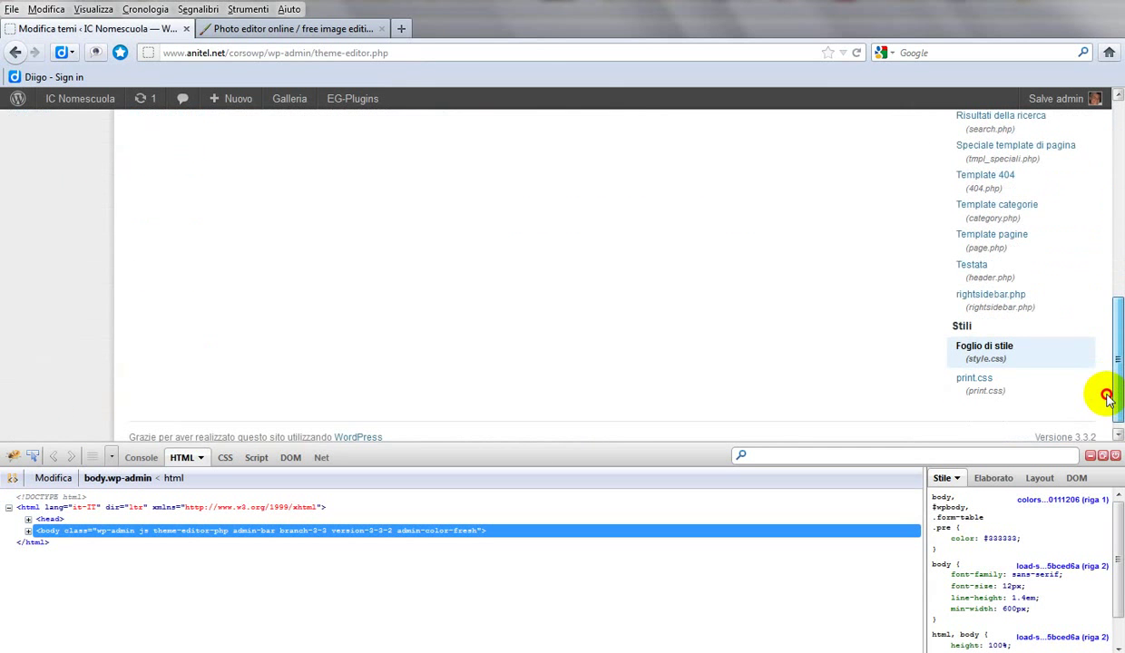
pyautogui.click(1004, 363)
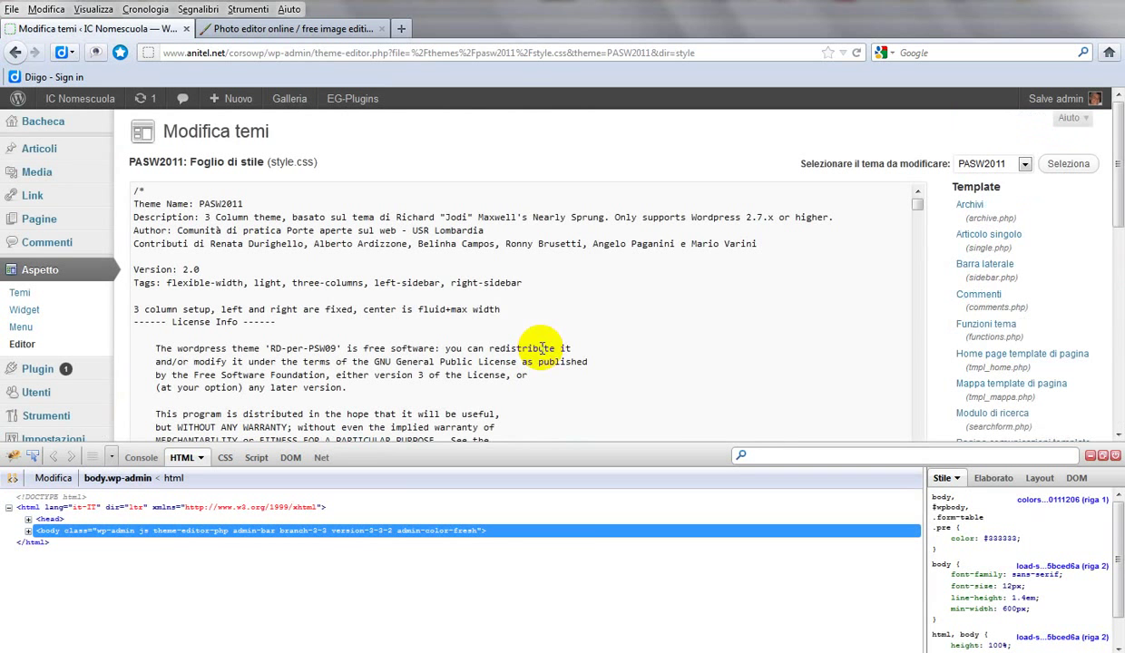
pyautogui.rightClick(417, 283)
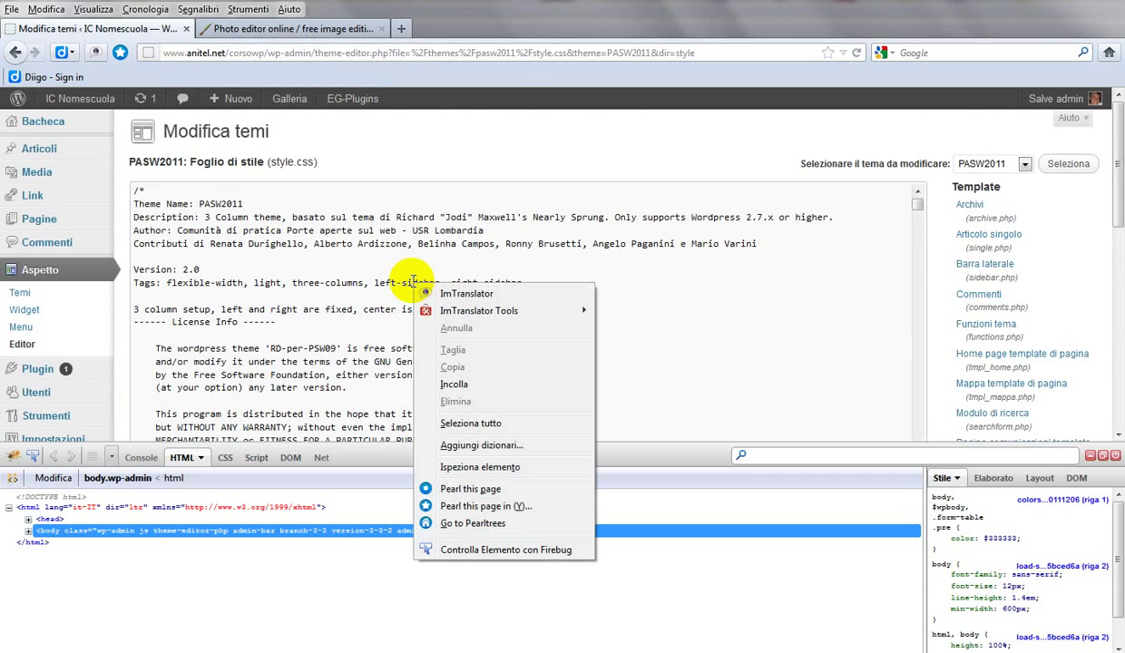
pyautogui.click(471, 423)
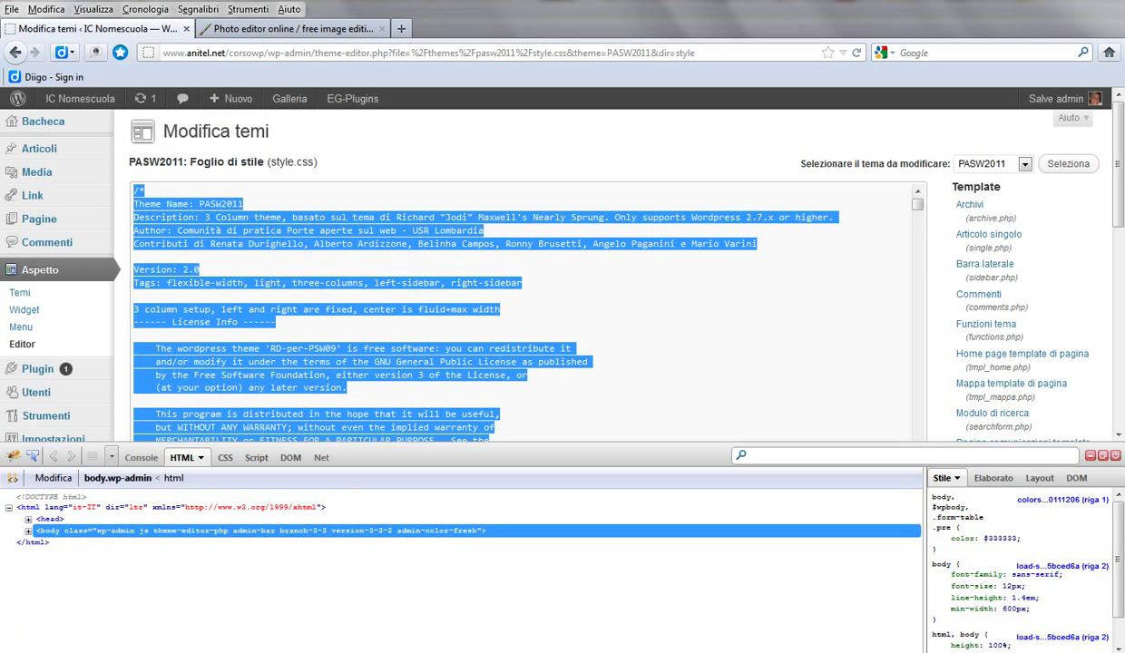
pyautogui.click(9, 647)
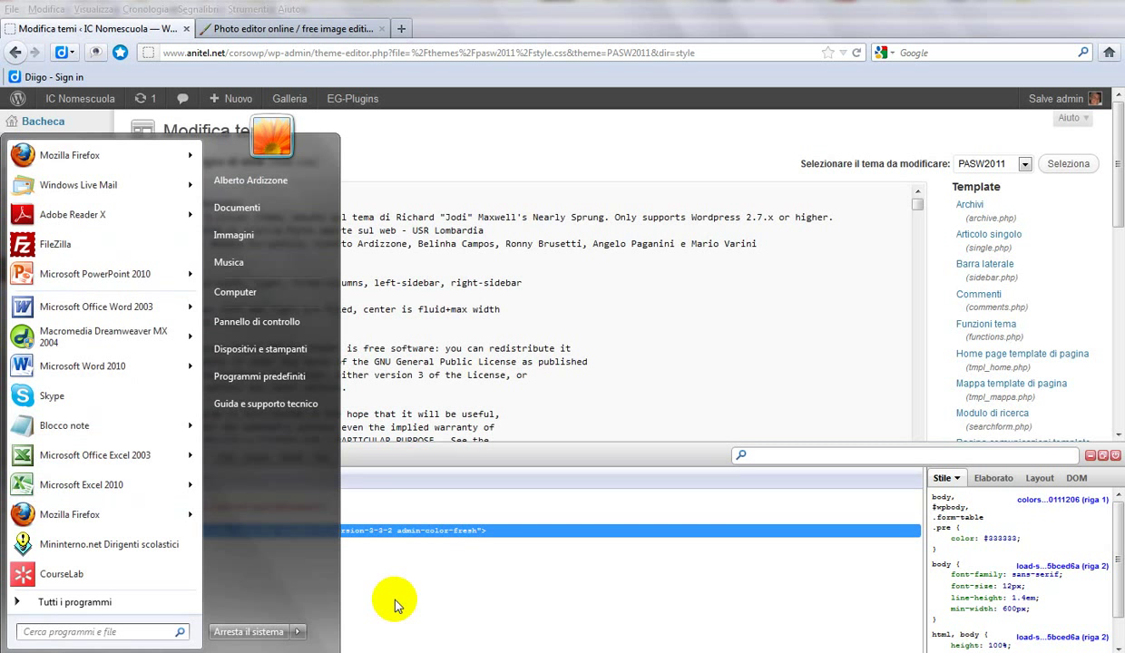
# Step: Paste the stylesheet into a new Notepad window and close two unneeded notes without saving
pyautogui.click(78, 427)
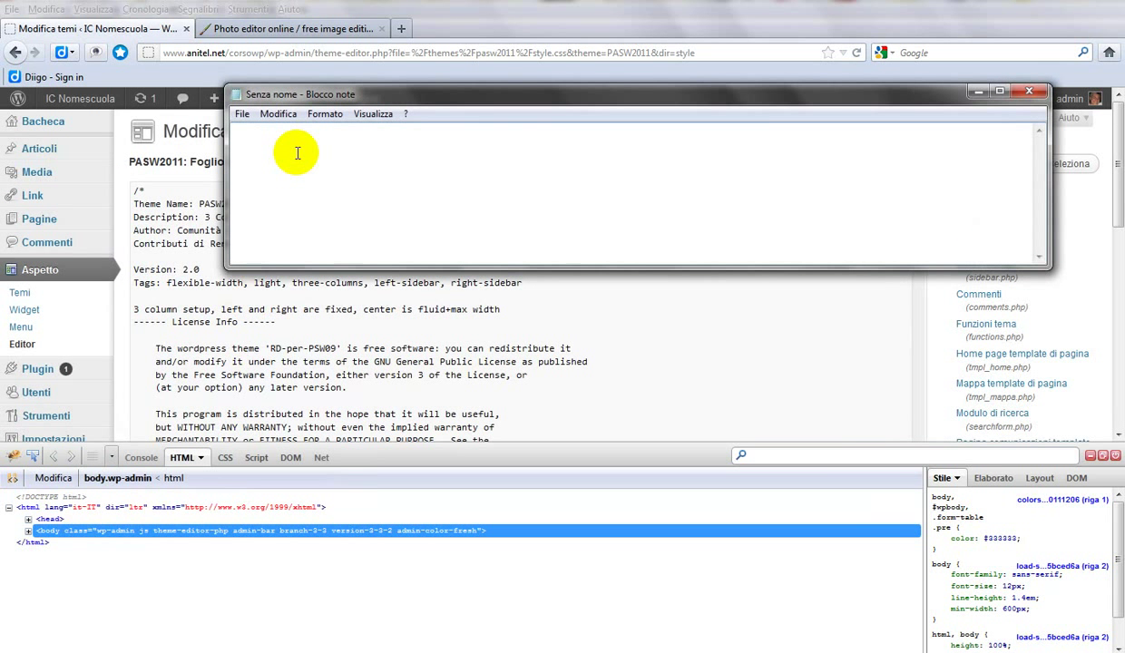
pyautogui.hotkey('ctrl', 'v')
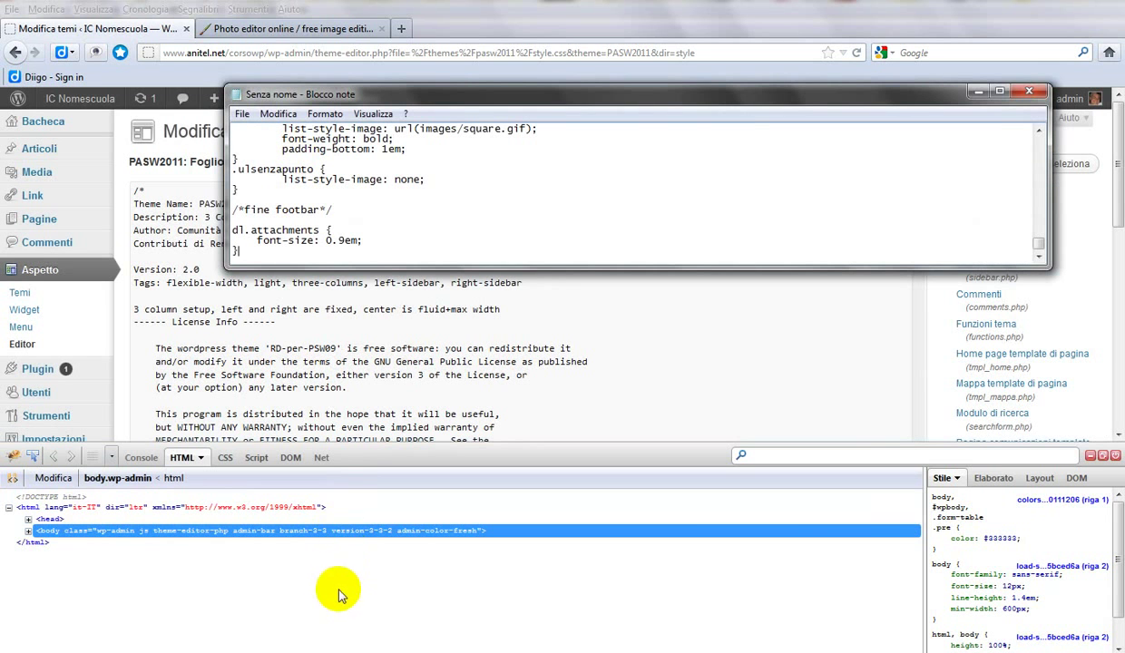
pyautogui.click(301, 647)
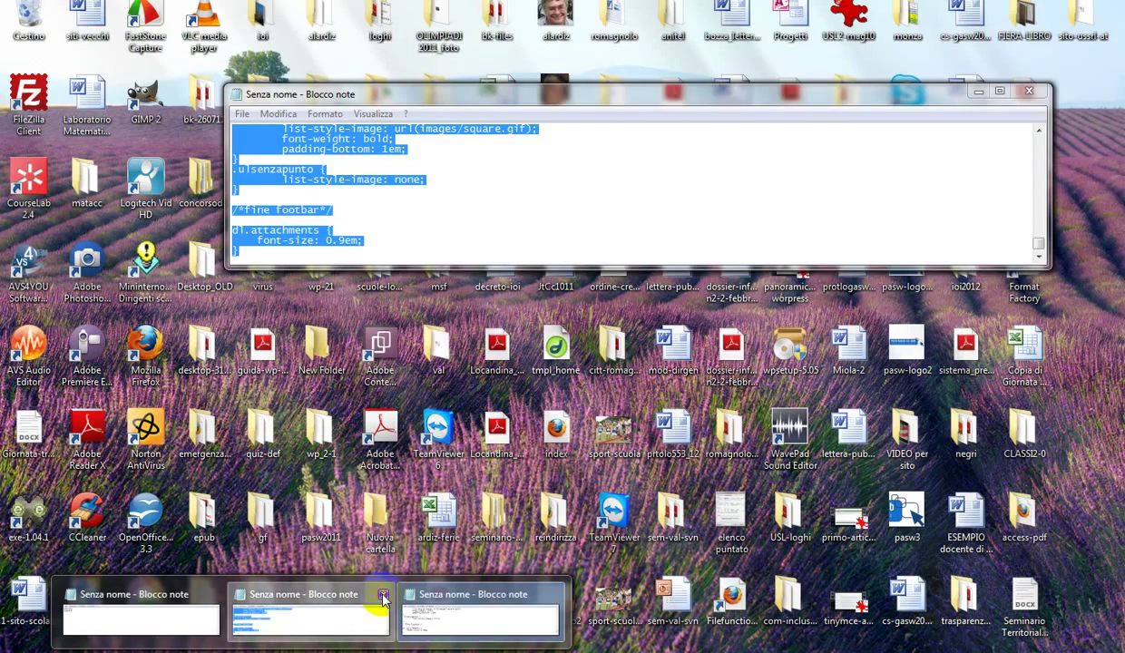
pyautogui.click(383, 595)
pyautogui.click(519, 329)
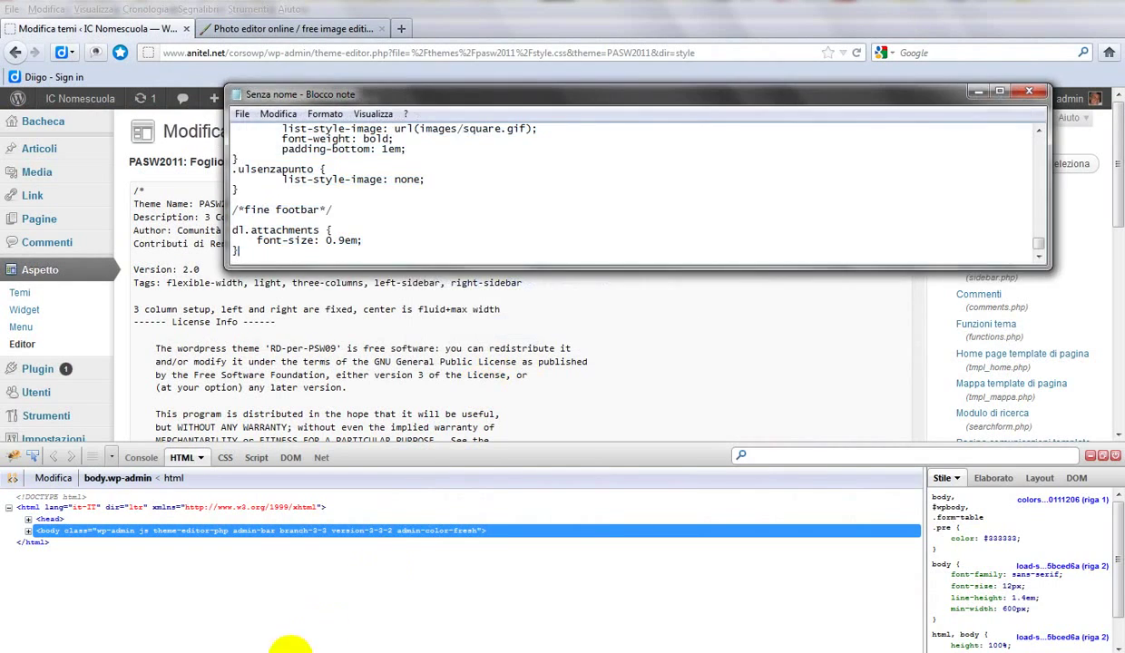
# Step: Copy #004100 from the colour notes and enter it as the Sostituisci find text
pyautogui.moveTo(290, 644)
pyautogui.click(219, 595)
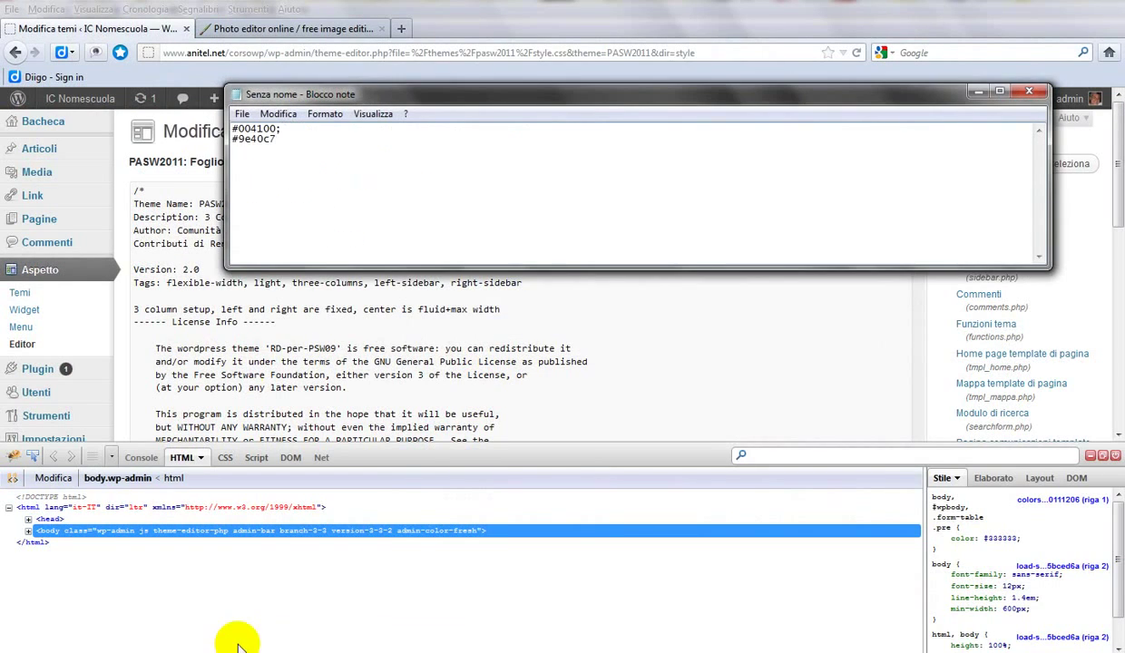
pyautogui.moveTo(283, 129); pyautogui.dragTo(232, 128)
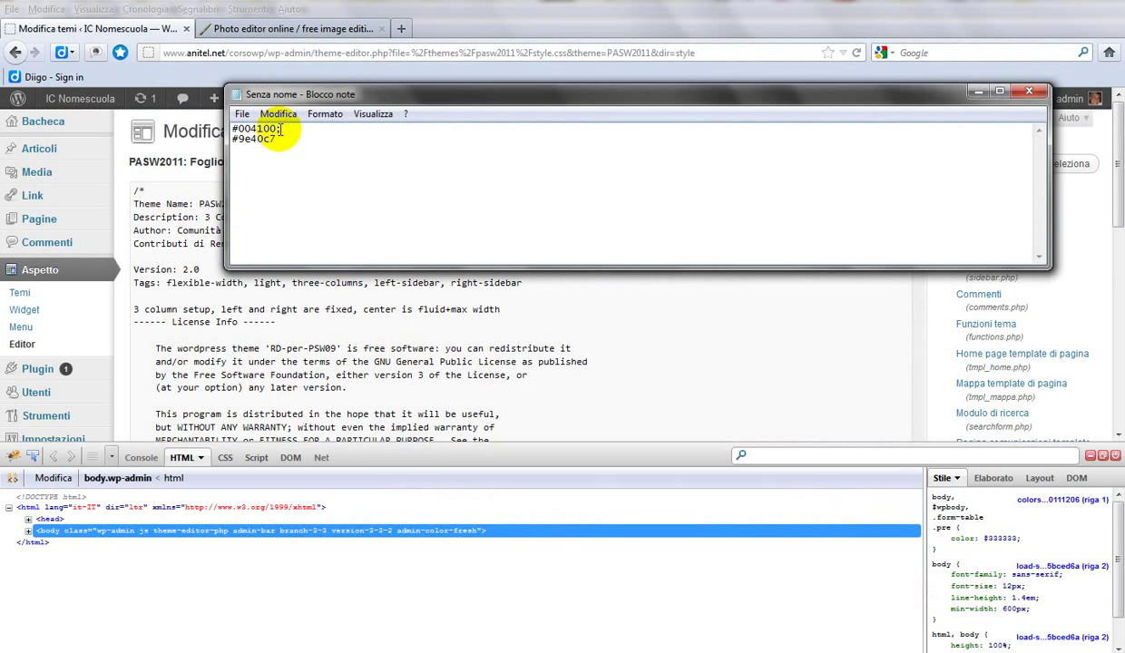
pyautogui.moveTo(275, 129); pyautogui.dragTo(186, 132)
pyautogui.hotkey('ctrl', 'c')
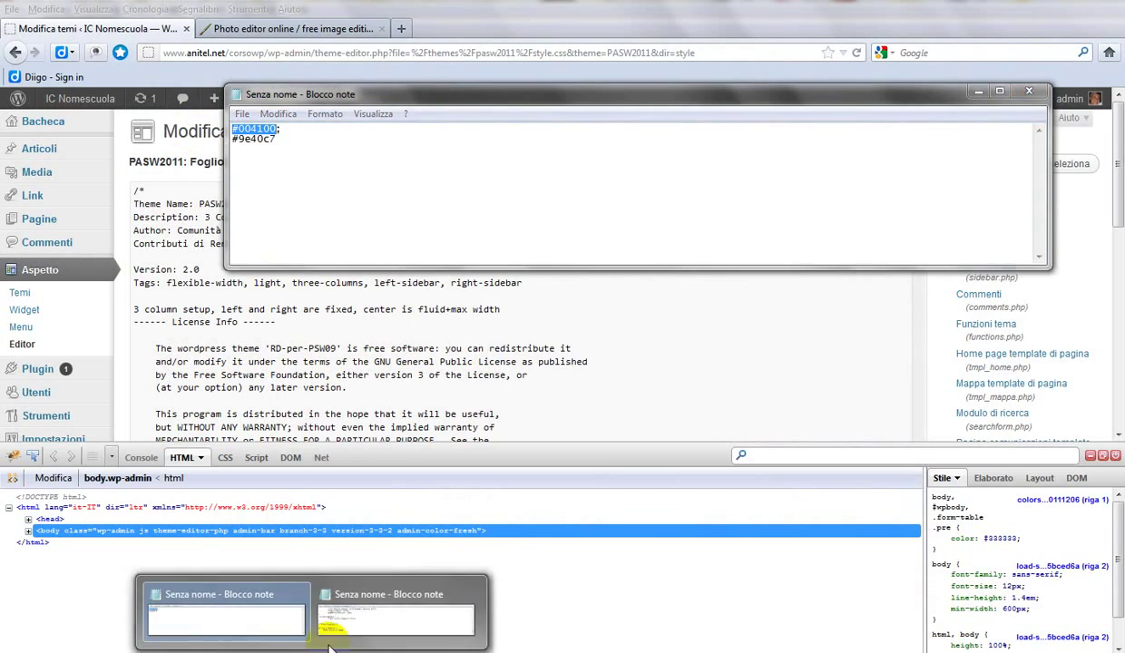
pyautogui.click(360, 633)
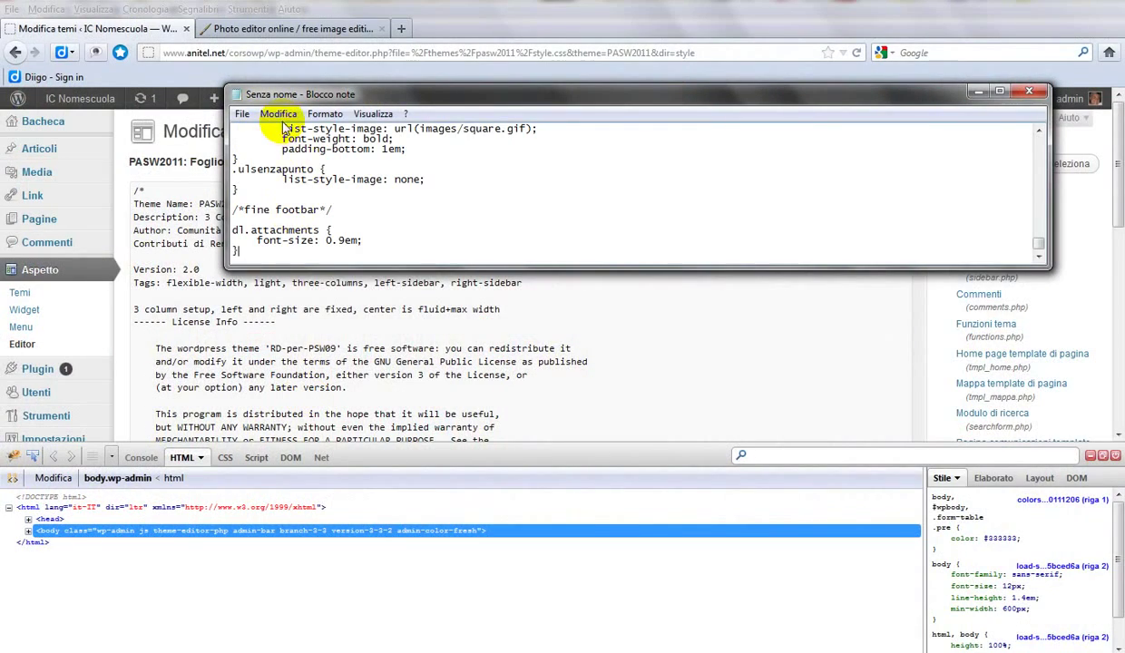
pyautogui.click(283, 117)
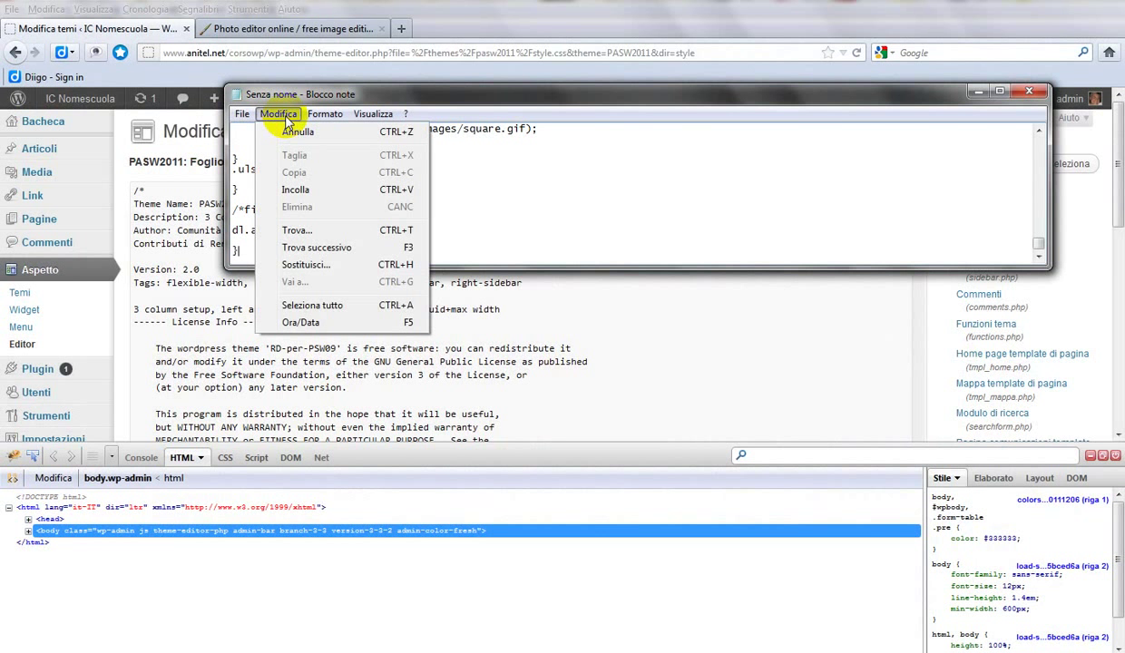
pyautogui.click(285, 264)
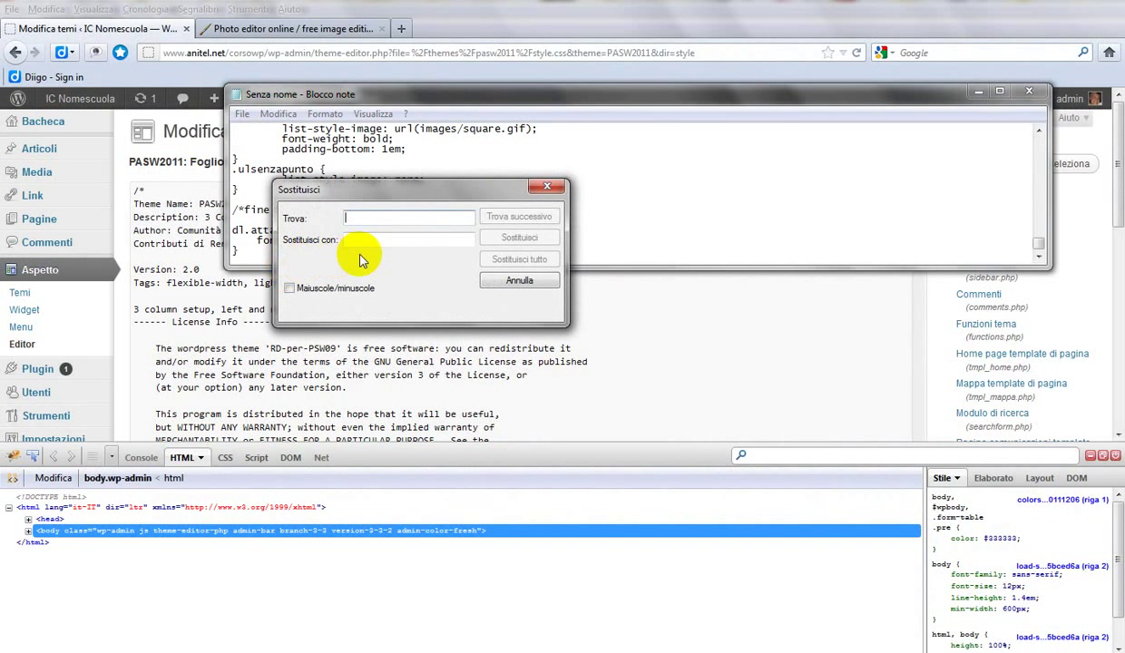
pyautogui.hotkey('ctrl', 'v')
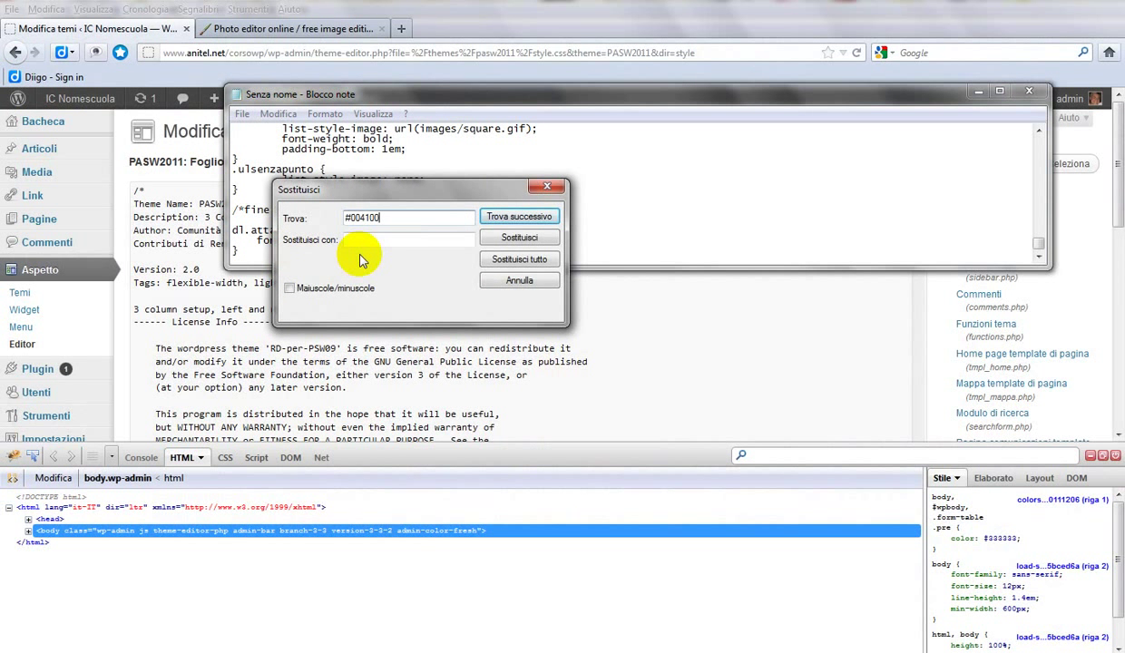
# Step: Enter #9e40c7 as the replacement and replace every #004100 in the stylesheet
pyautogui.click(302, 640)
pyautogui.click(222, 598)
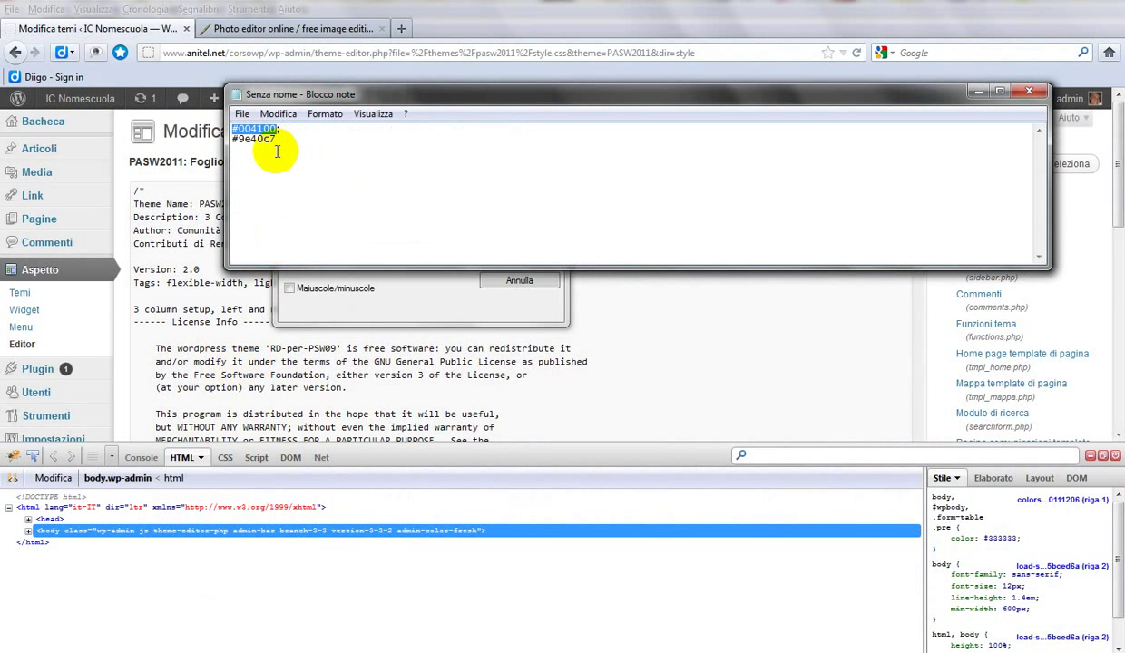
pyautogui.moveTo(276, 142); pyautogui.dragTo(166, 141)
pyautogui.hotkey('ctrl', 'c')
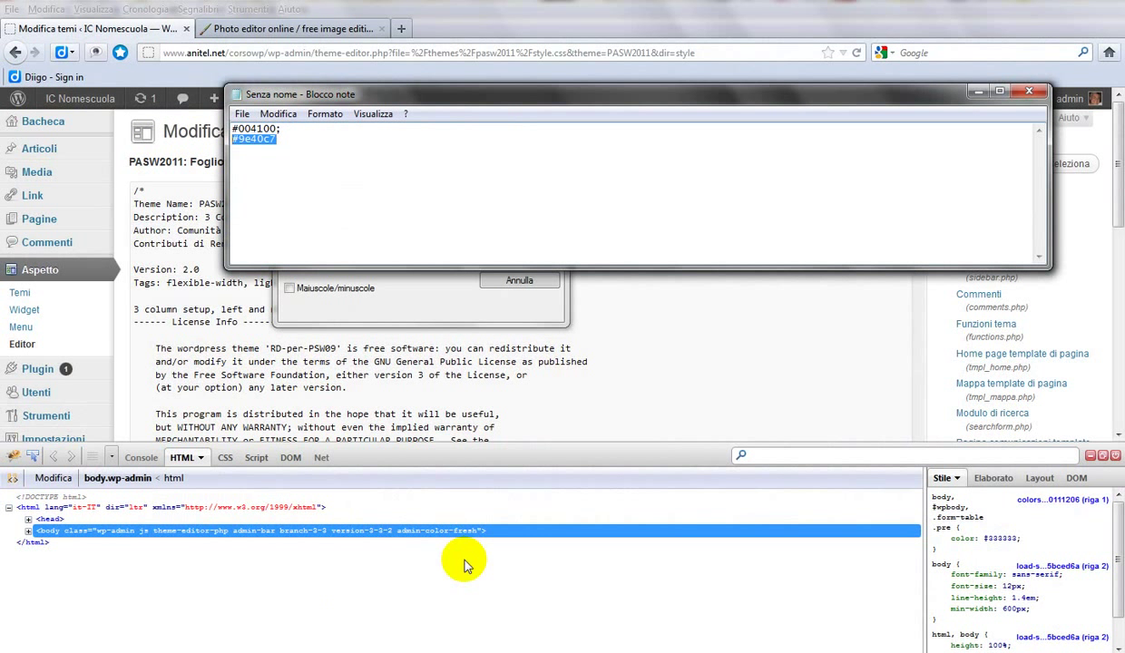
pyautogui.click(367, 650)
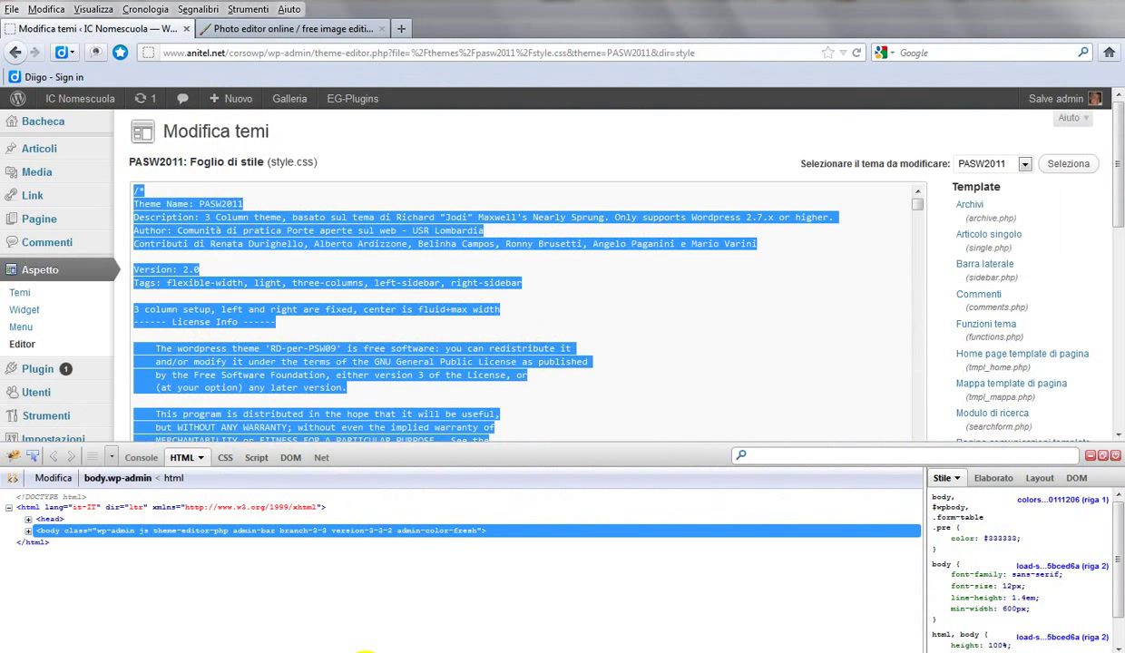
pyautogui.moveTo(299, 639)
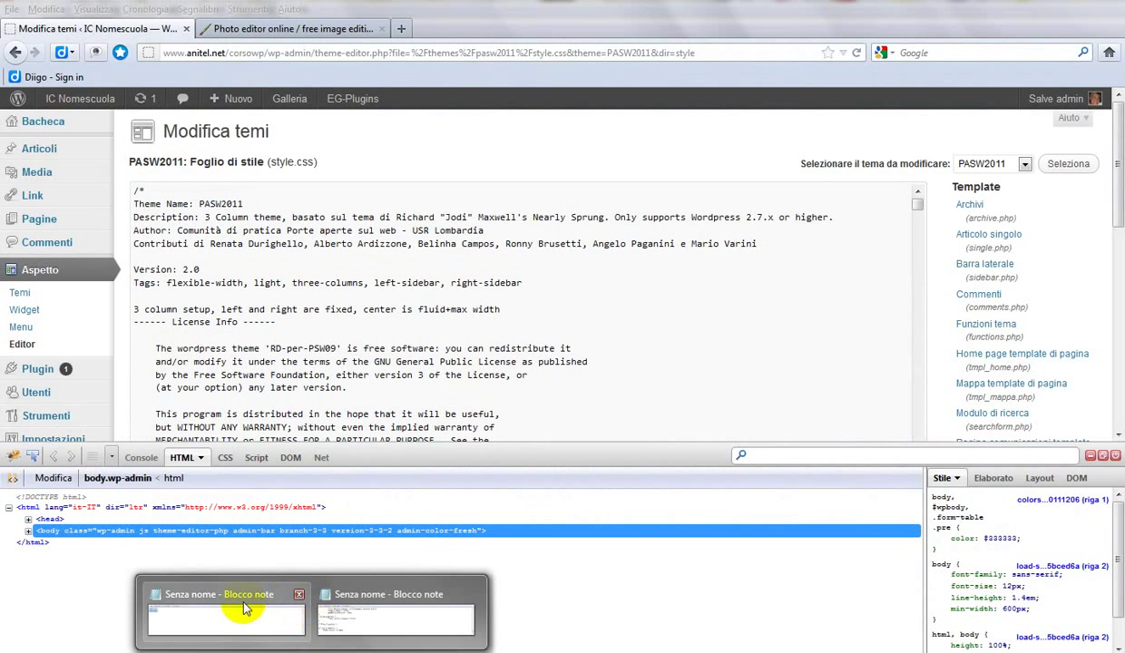
pyautogui.click(227, 600)
pyautogui.click(300, 648)
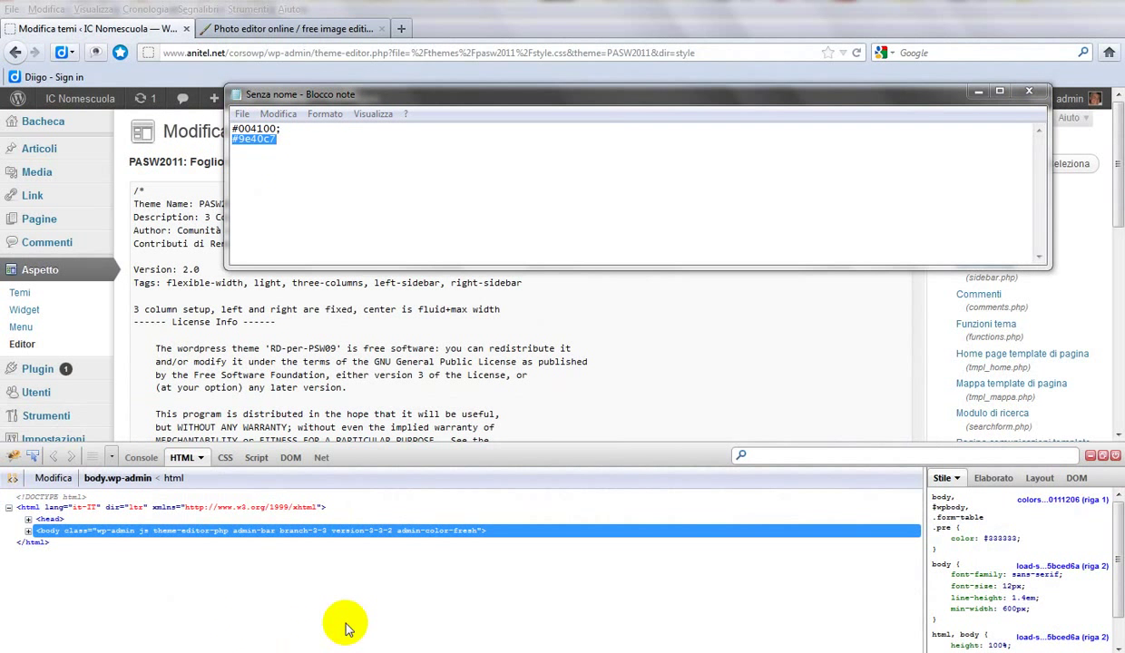
pyautogui.moveTo(318, 644)
pyautogui.click(351, 617)
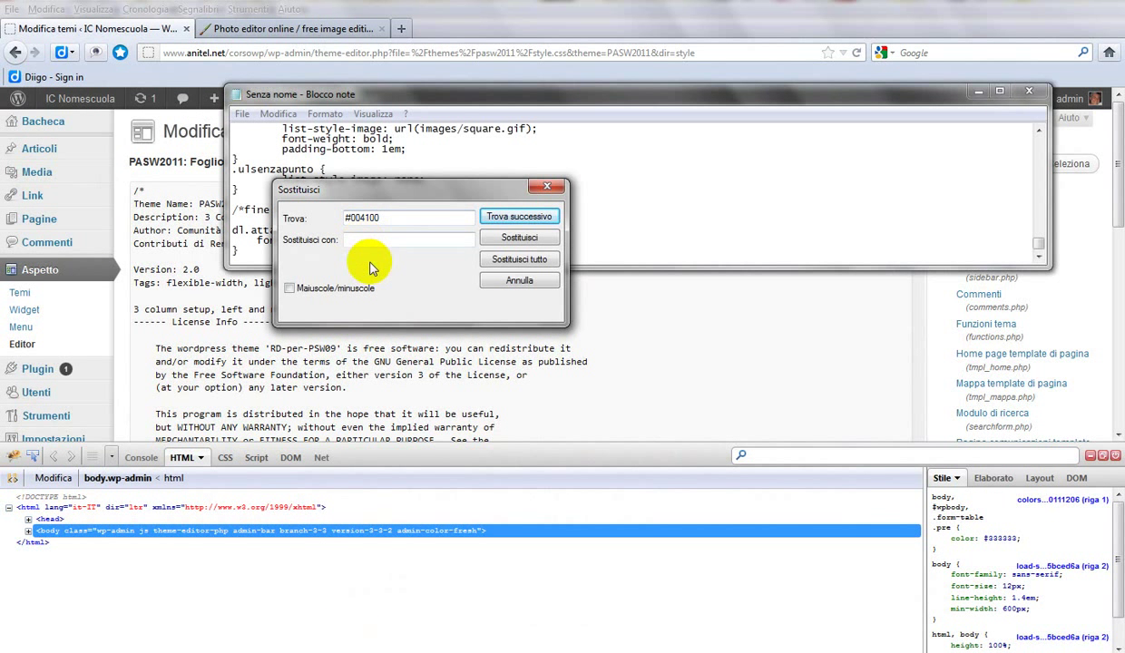
pyautogui.hotkey('ctrl', 'v')
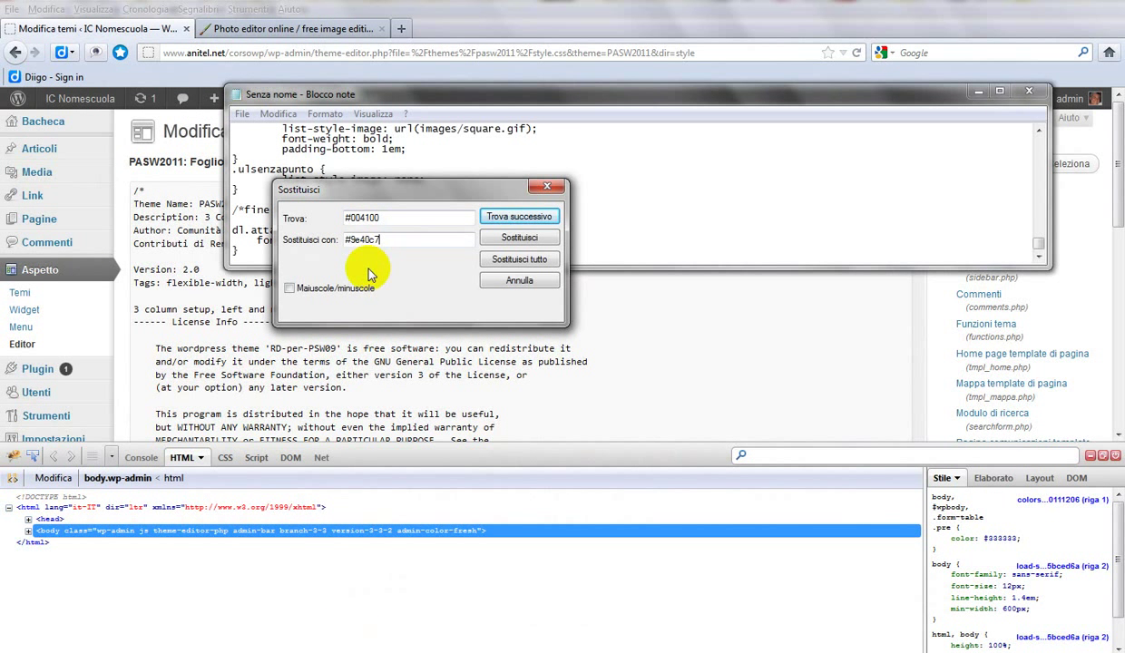
pyautogui.click(518, 261)
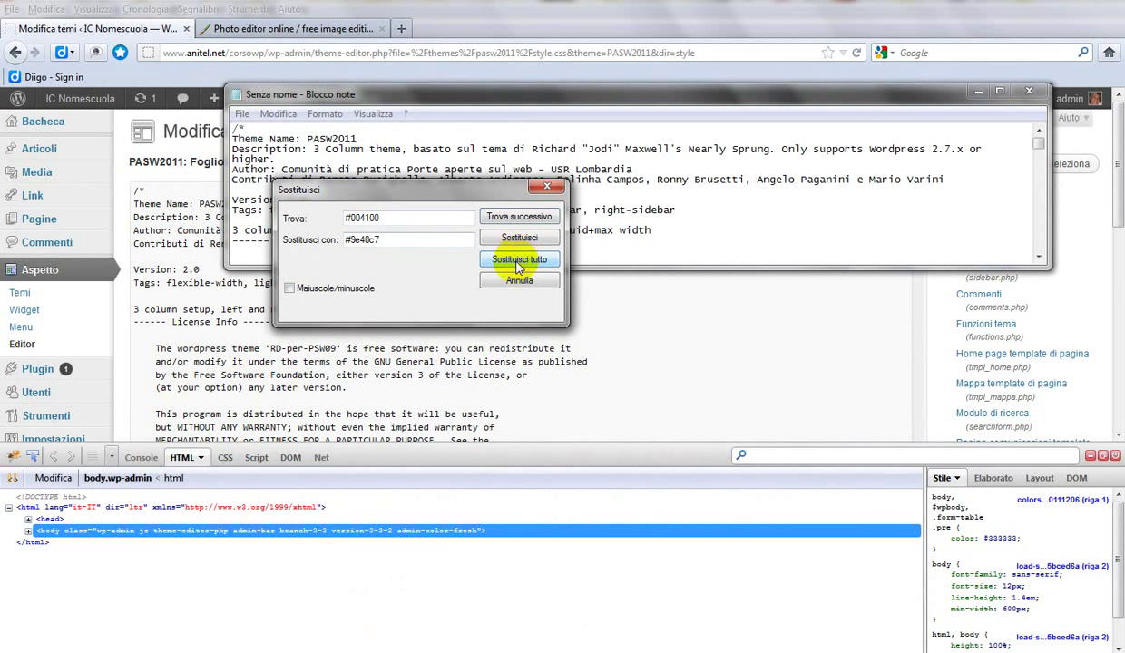
pyautogui.click(518, 281)
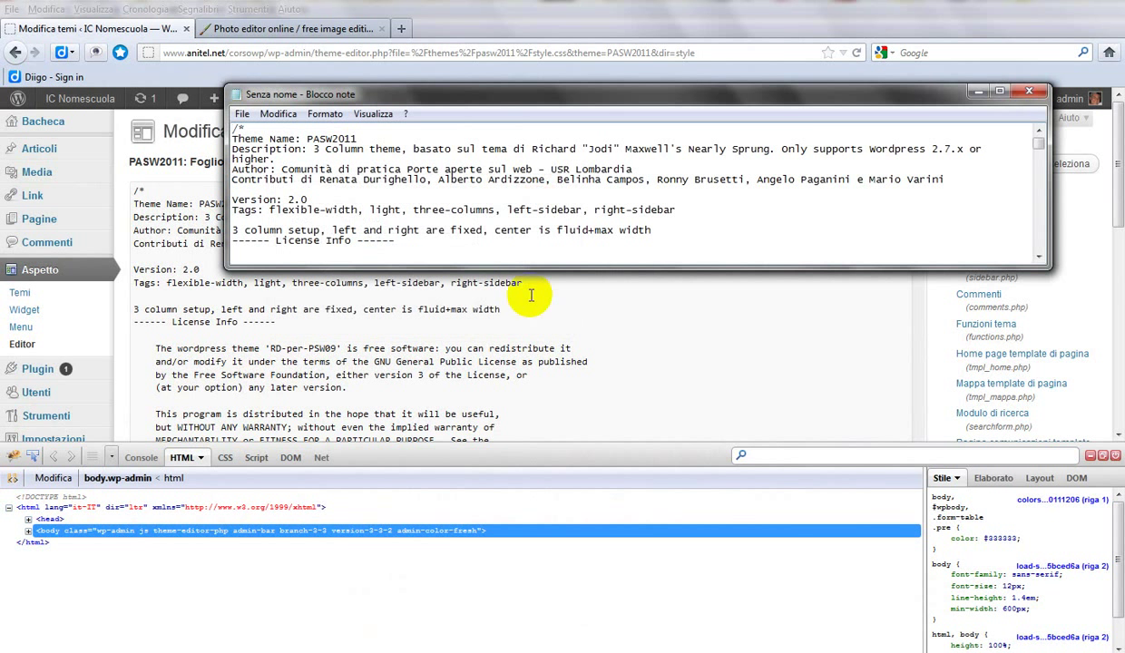
# Step: Replace all of style.css in the theme editor with the recoloured stylesheet and save with Aggiorna file
pyautogui.rightClick(476, 218)
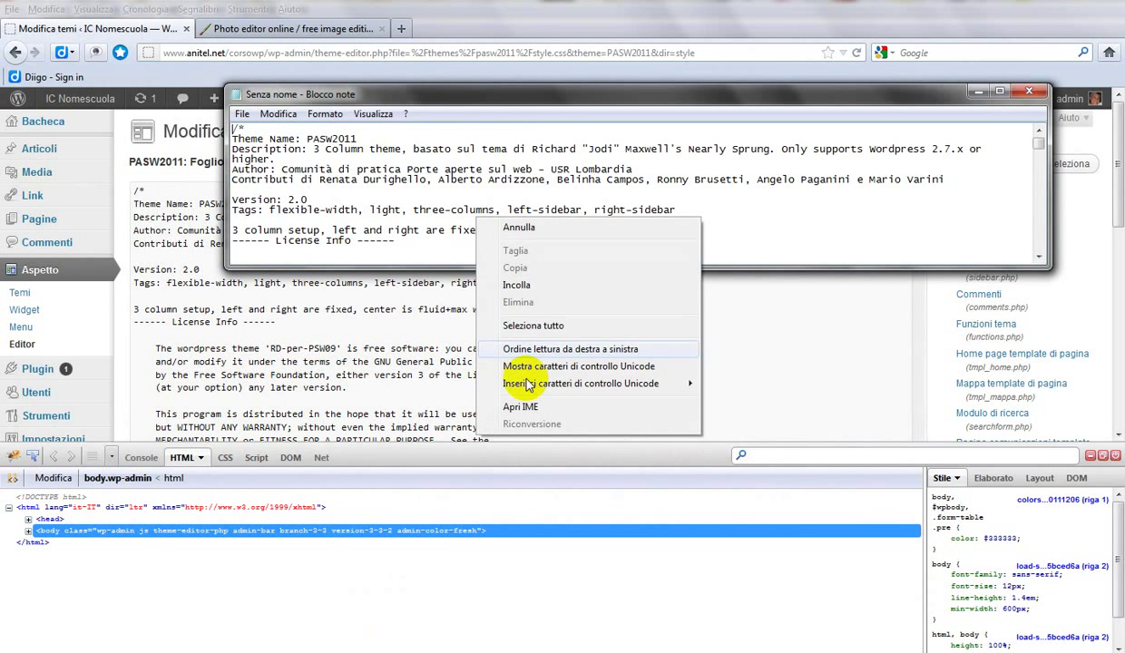
pyautogui.click(533, 326)
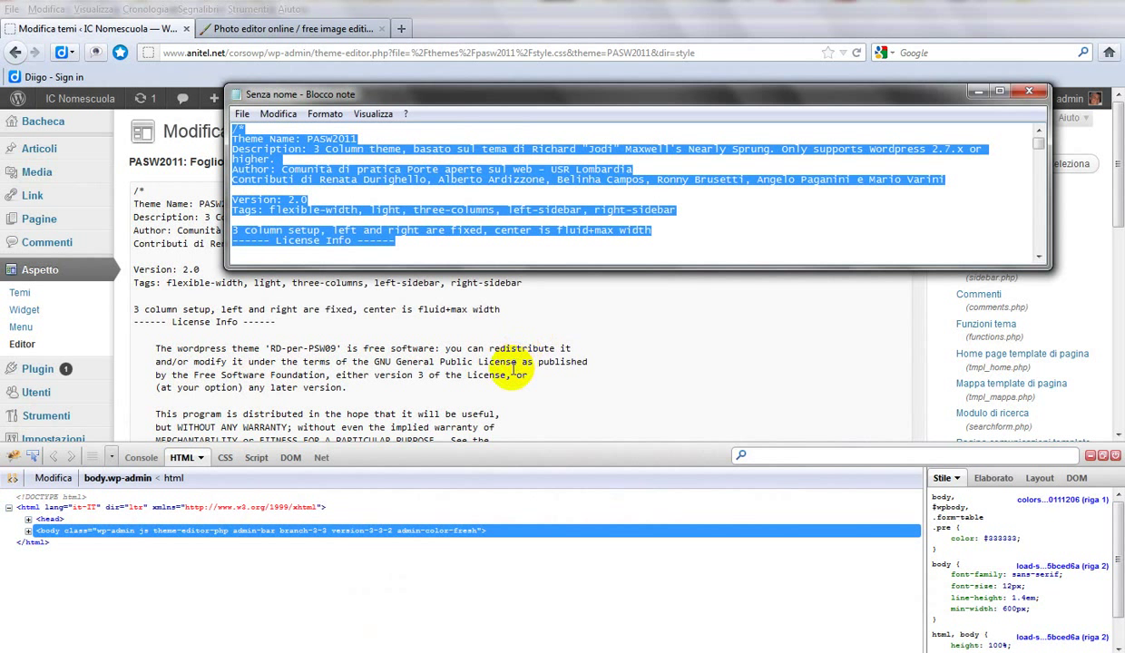
pyautogui.click(513, 365)
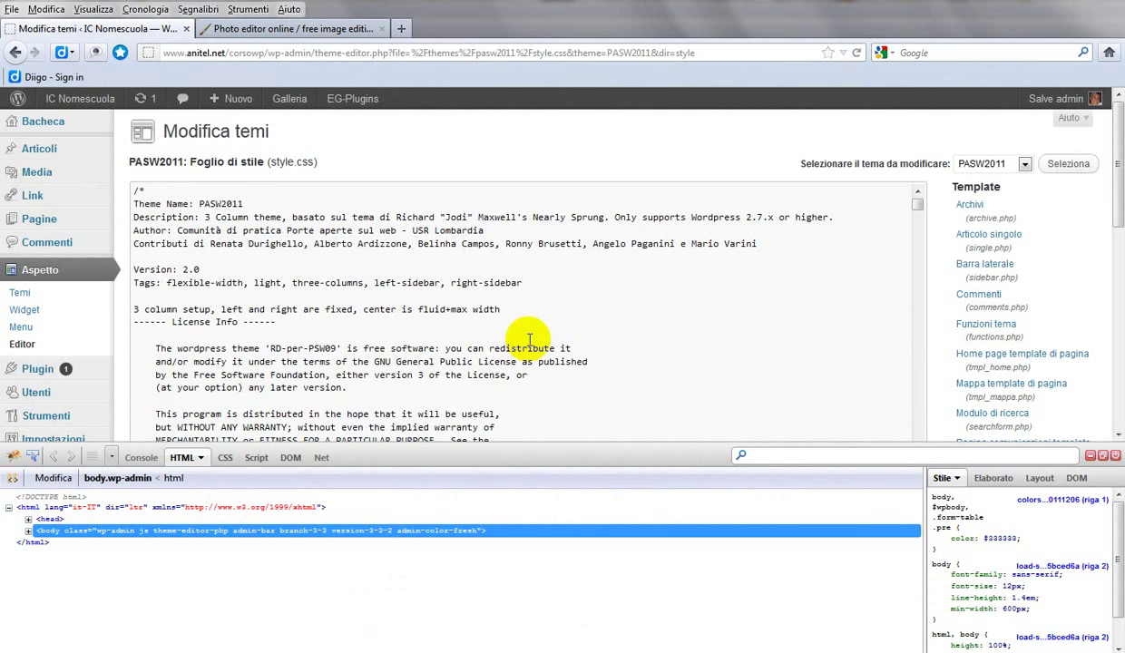
pyautogui.rightClick(529, 341)
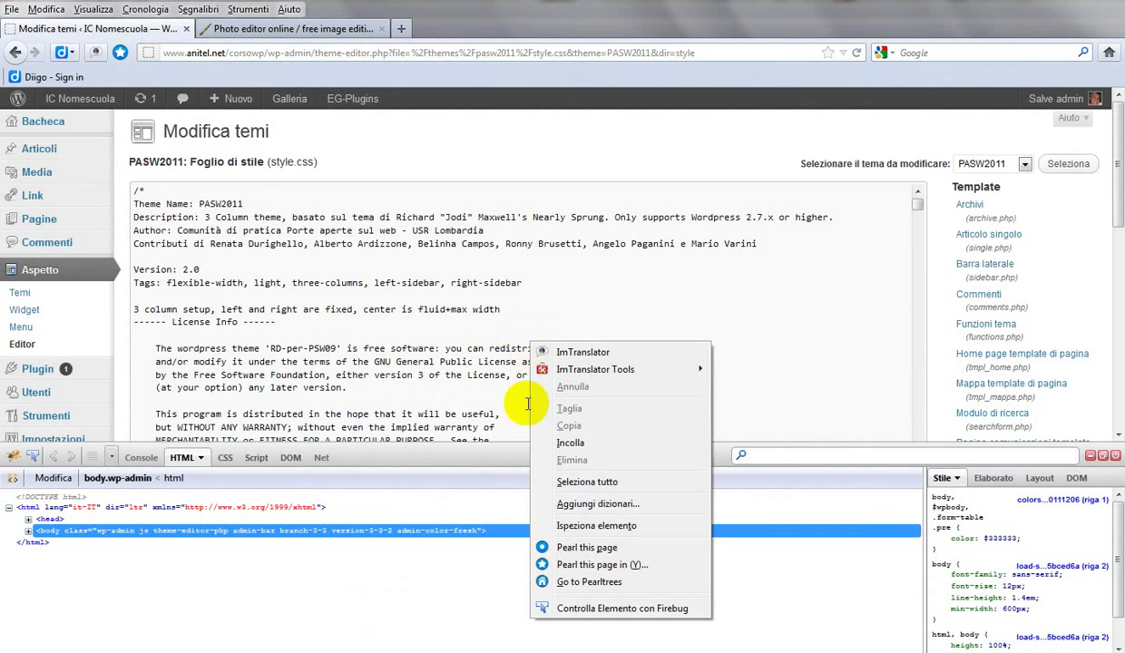
pyautogui.click(556, 483)
pyautogui.hotkey('ctrl', 'v')
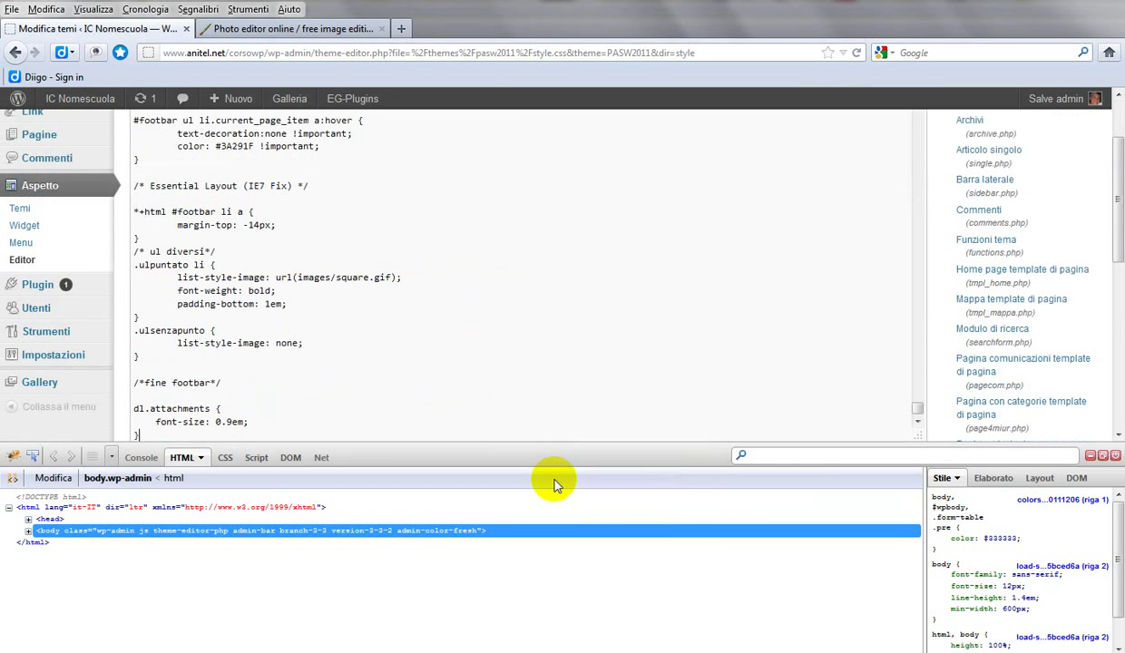
pyautogui.scroll(-10, 1112, 352)
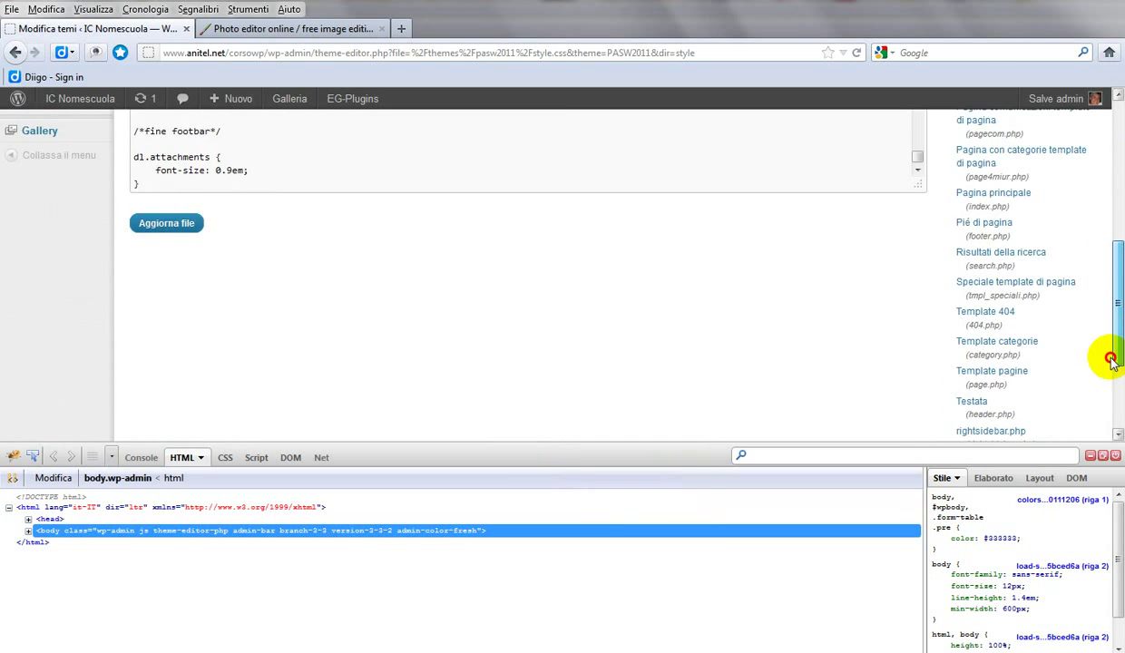
pyautogui.scroll(2, 1085, 410)
pyautogui.click(156, 162)
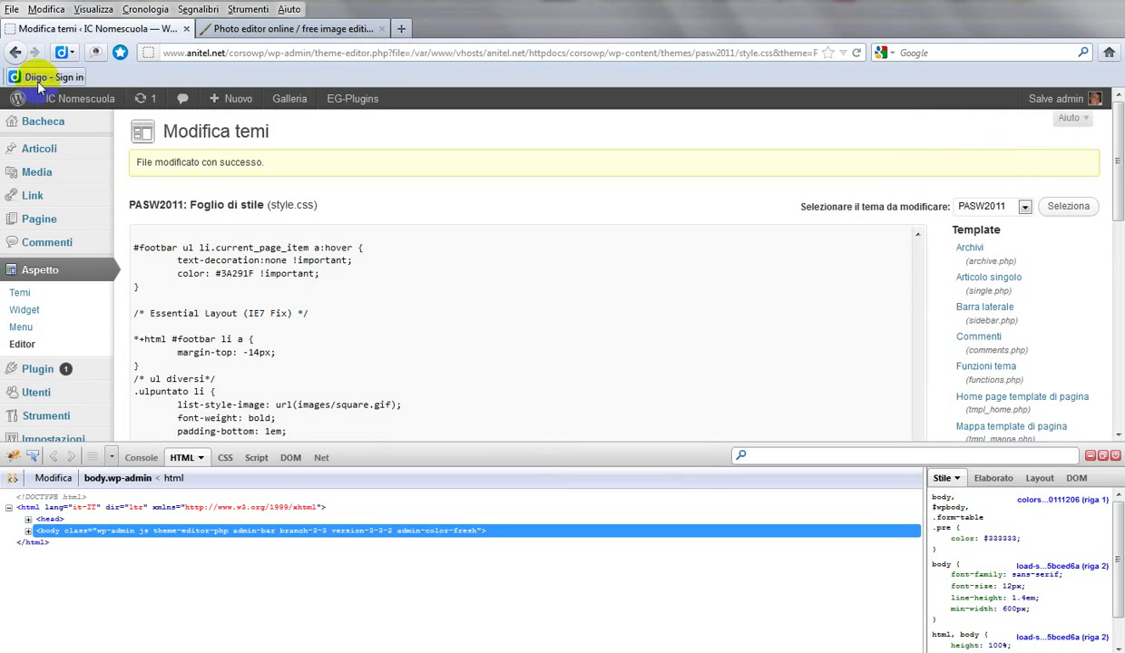
pyautogui.click(50, 100)
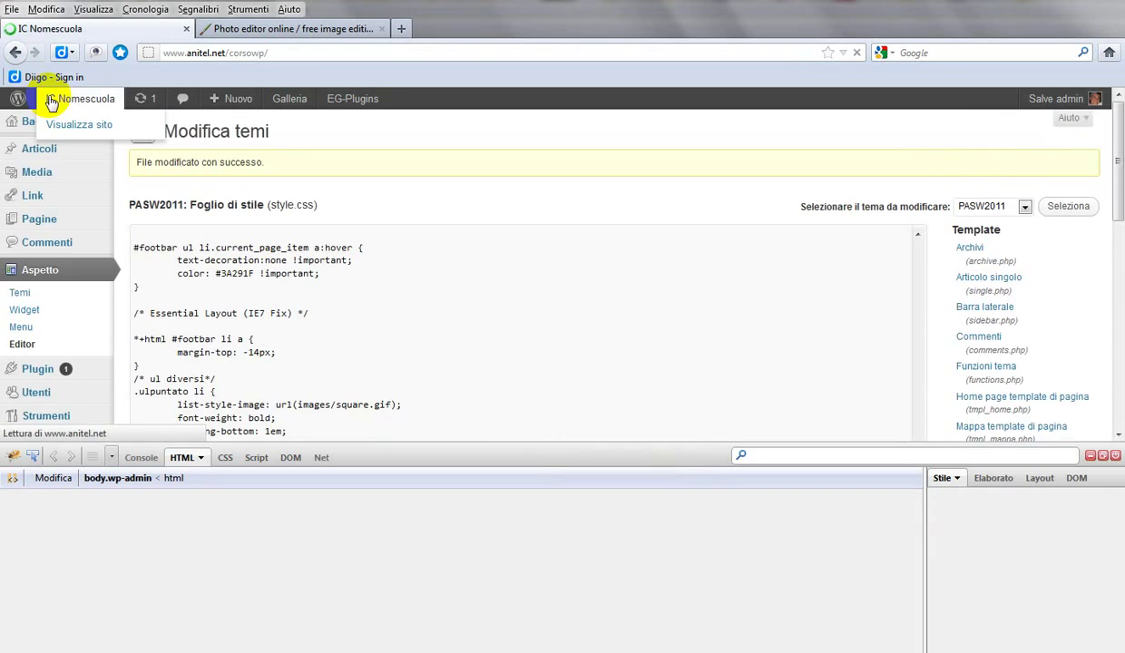
pyautogui.scroll(-6, 1094, 308)
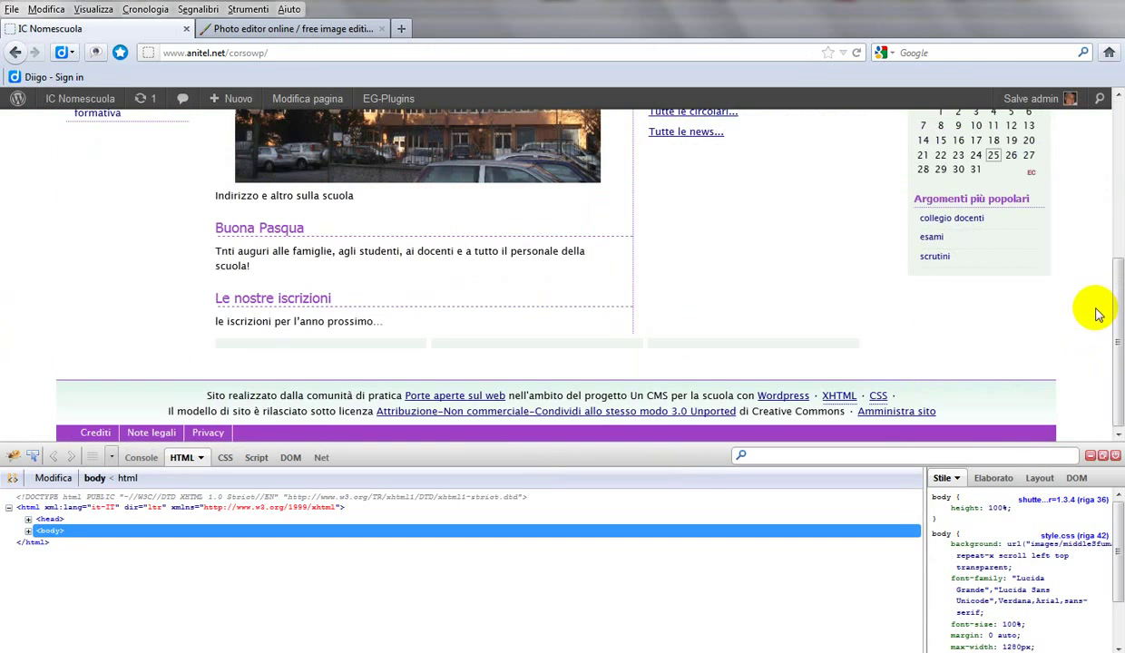
pyautogui.scroll(6, 1089, 311)
pyautogui.scroll(-6, 1094, 318)
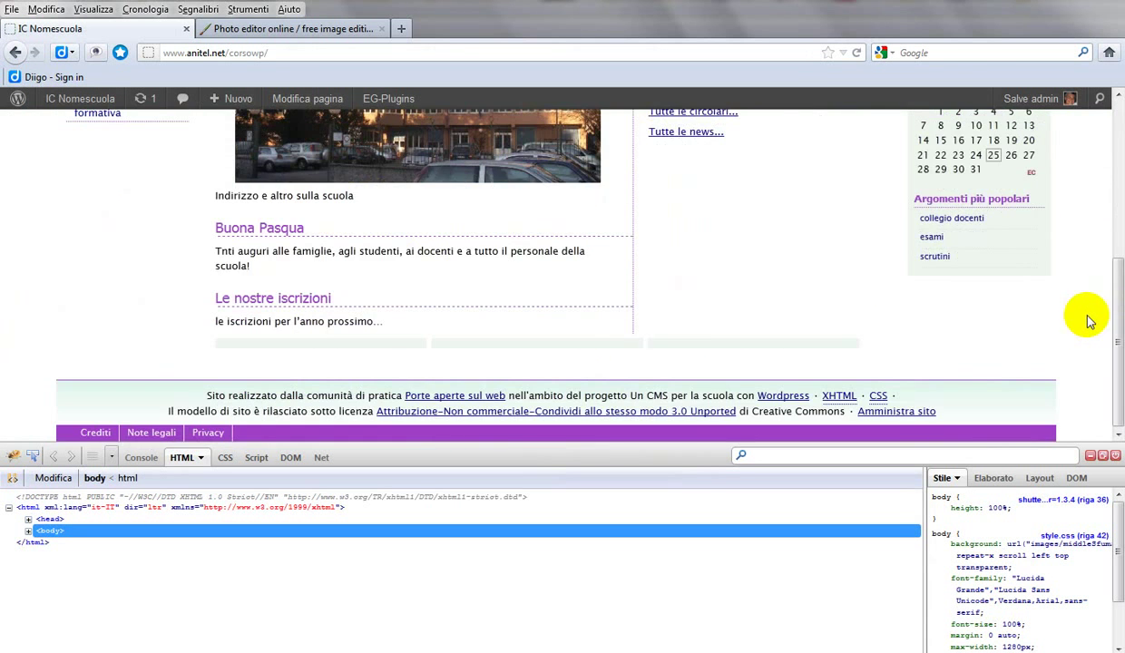
pyautogui.scroll(6, 1088, 317)
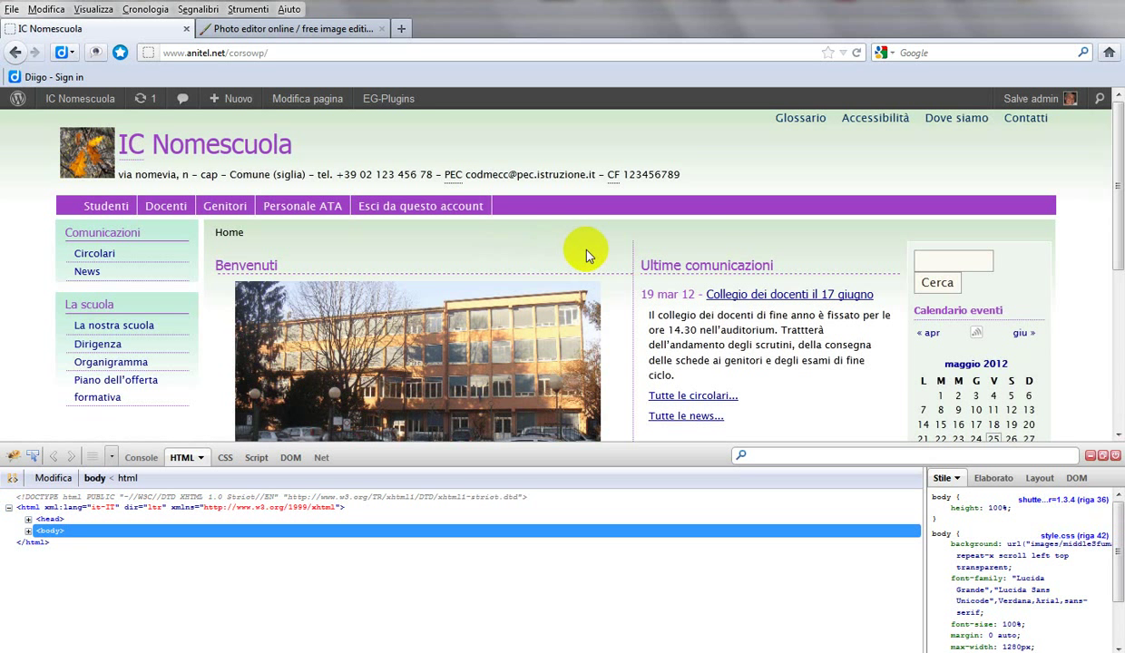
pyautogui.scroll(-2, 586, 257)
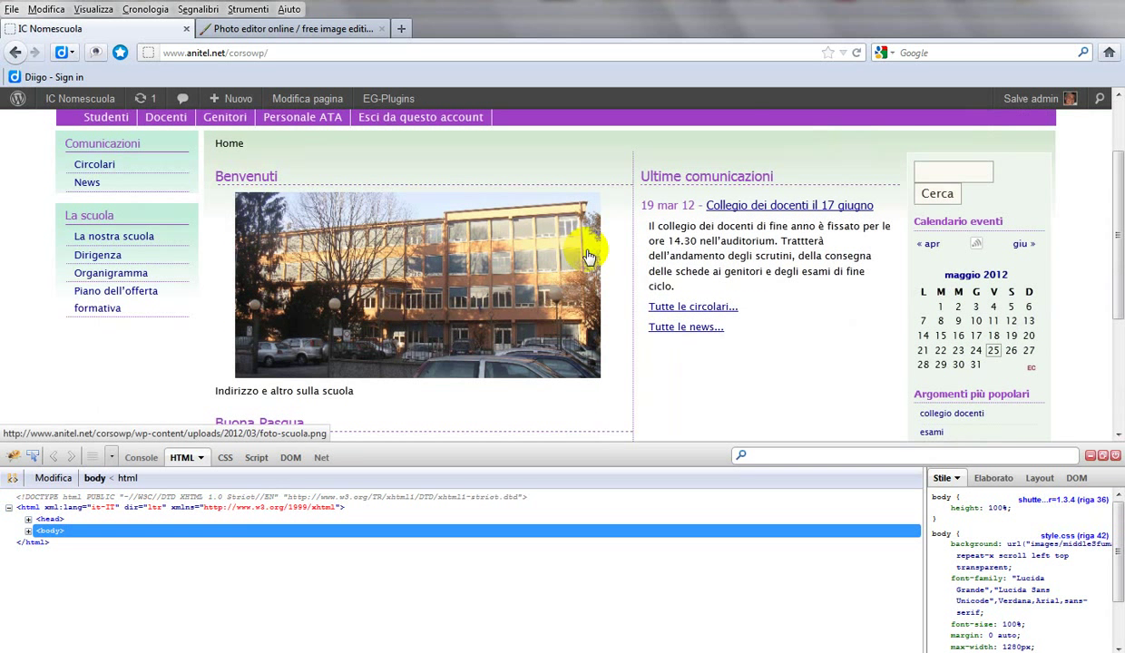
pyautogui.scroll(2, 585, 257)
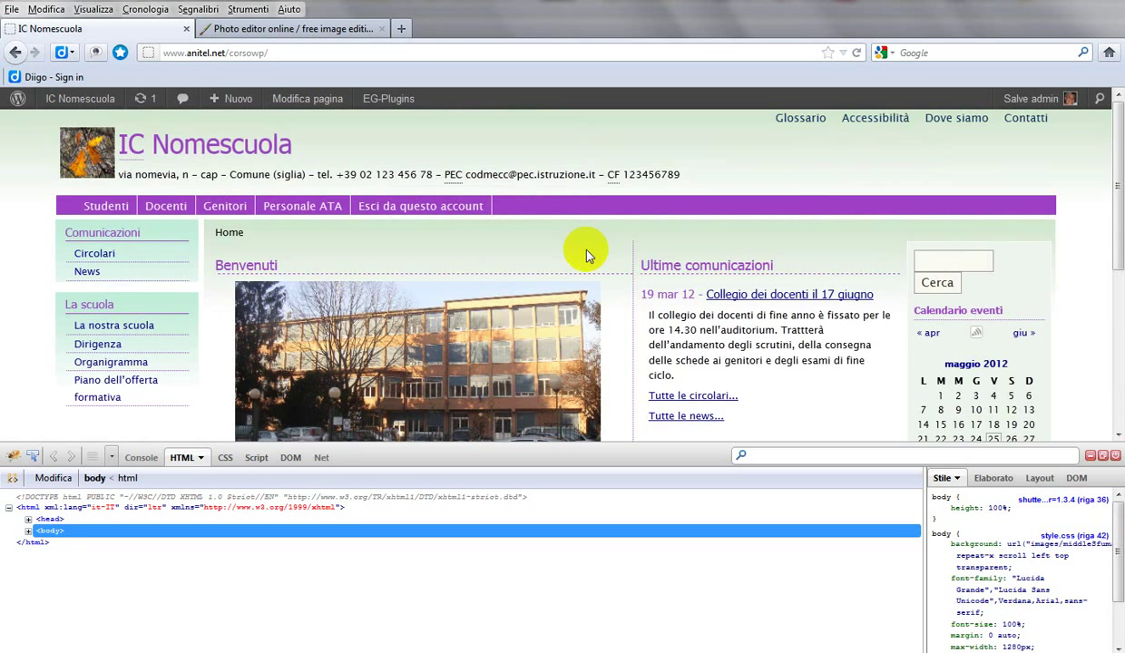
pyautogui.scroll(-2, 586, 257)
pyautogui.scroll(2, 586, 256)
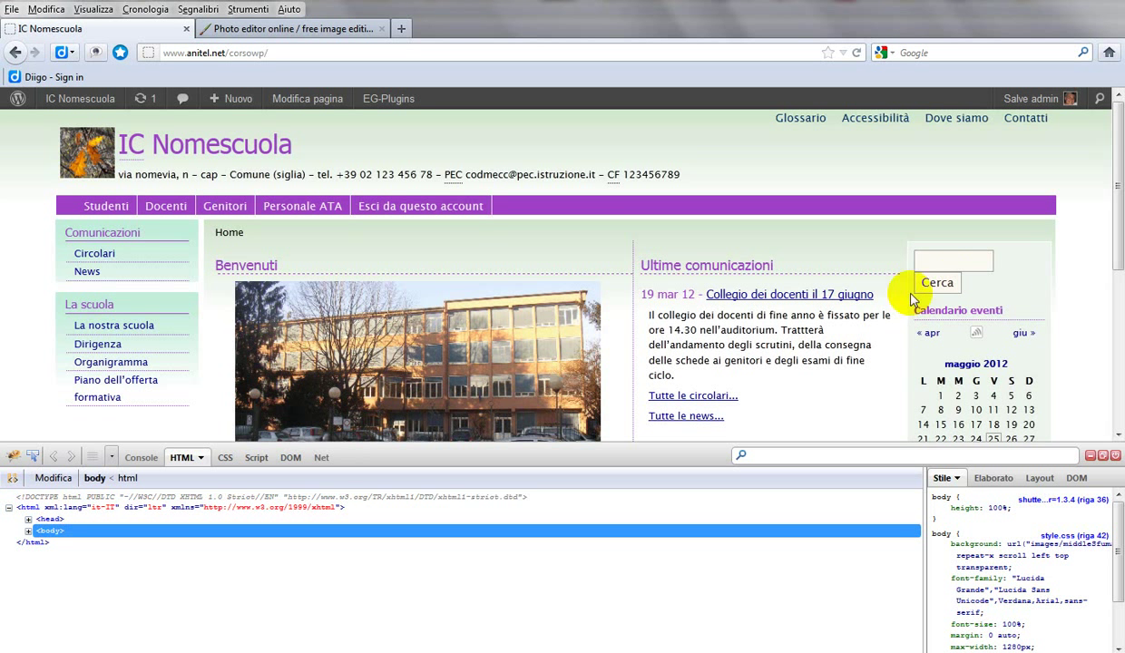
# Step: Pick the right sidebar with Firebug's Inspect tool and select its list element
pyautogui.click(13, 457)
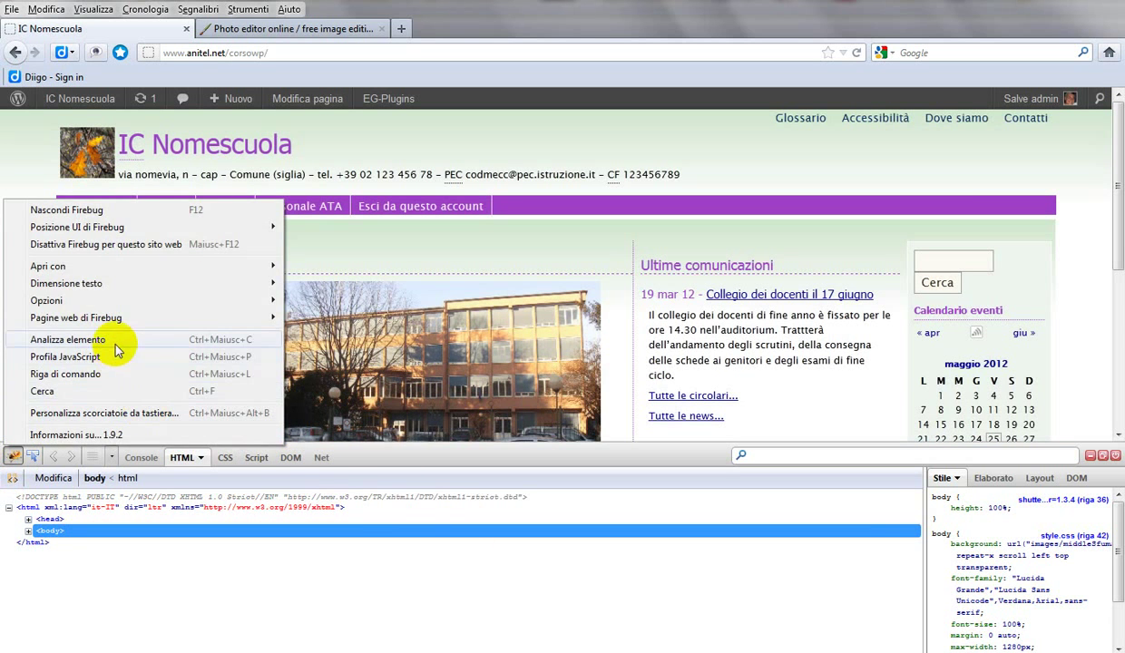
pyautogui.click(68, 339)
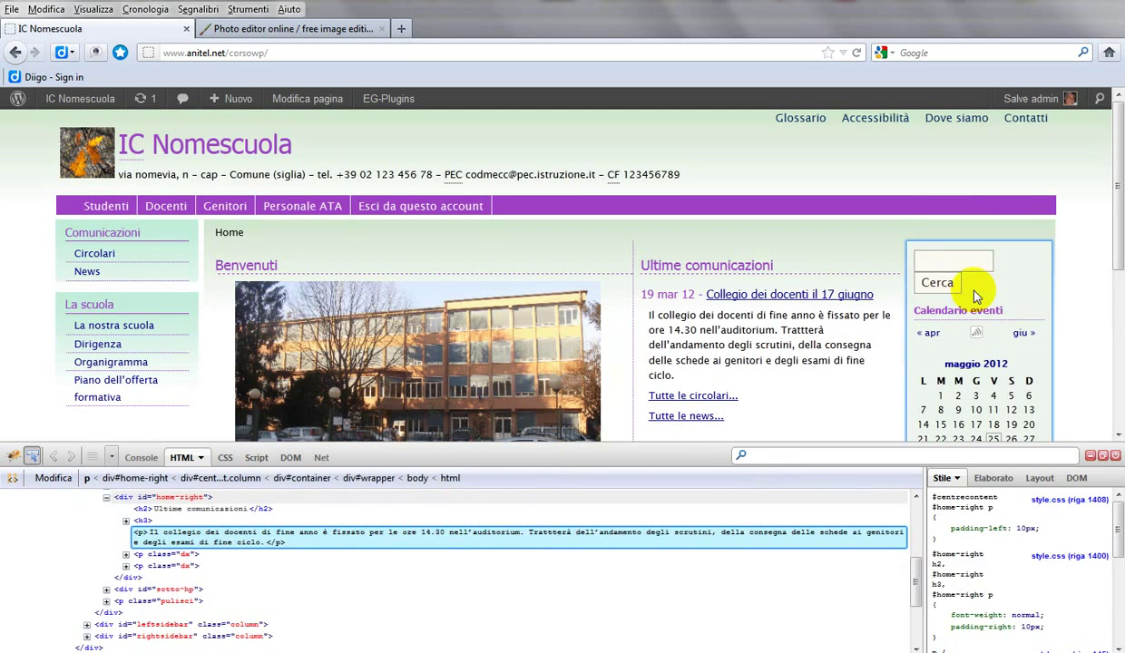
pyautogui.click(1037, 295)
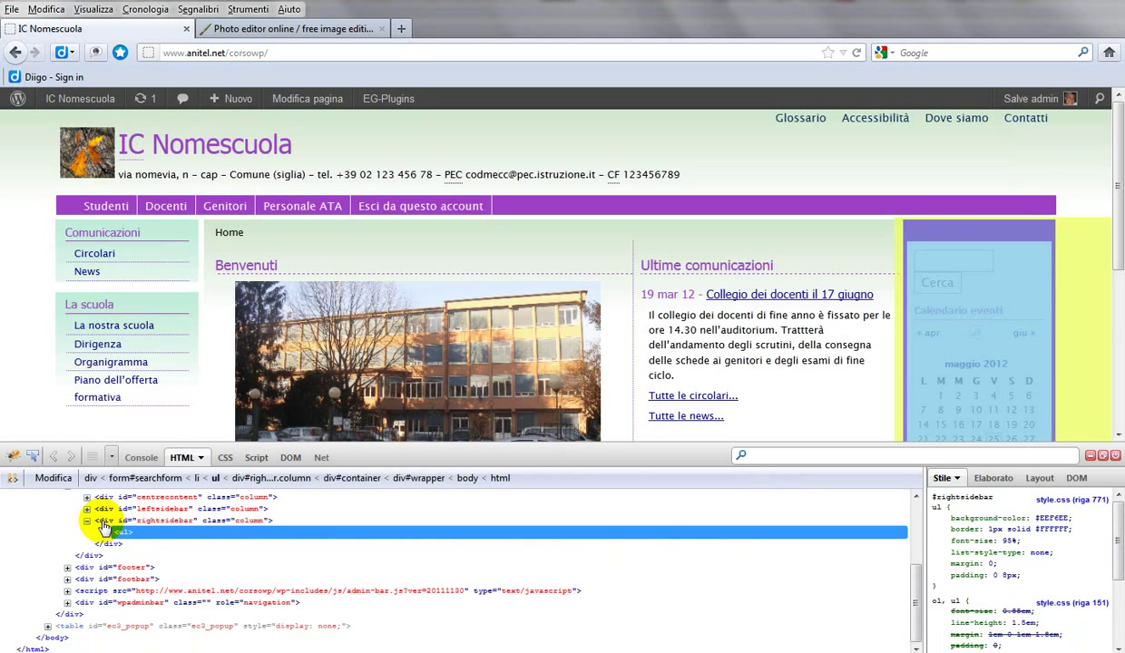
pyautogui.click(98, 521)
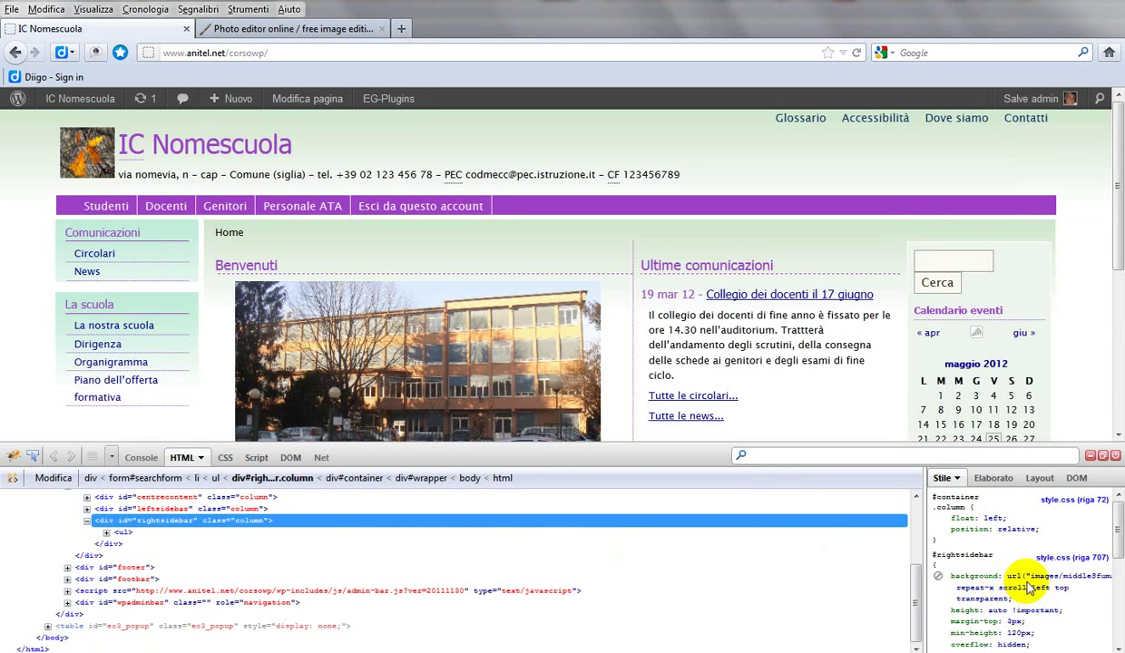
pyautogui.moveTo(1058, 580)
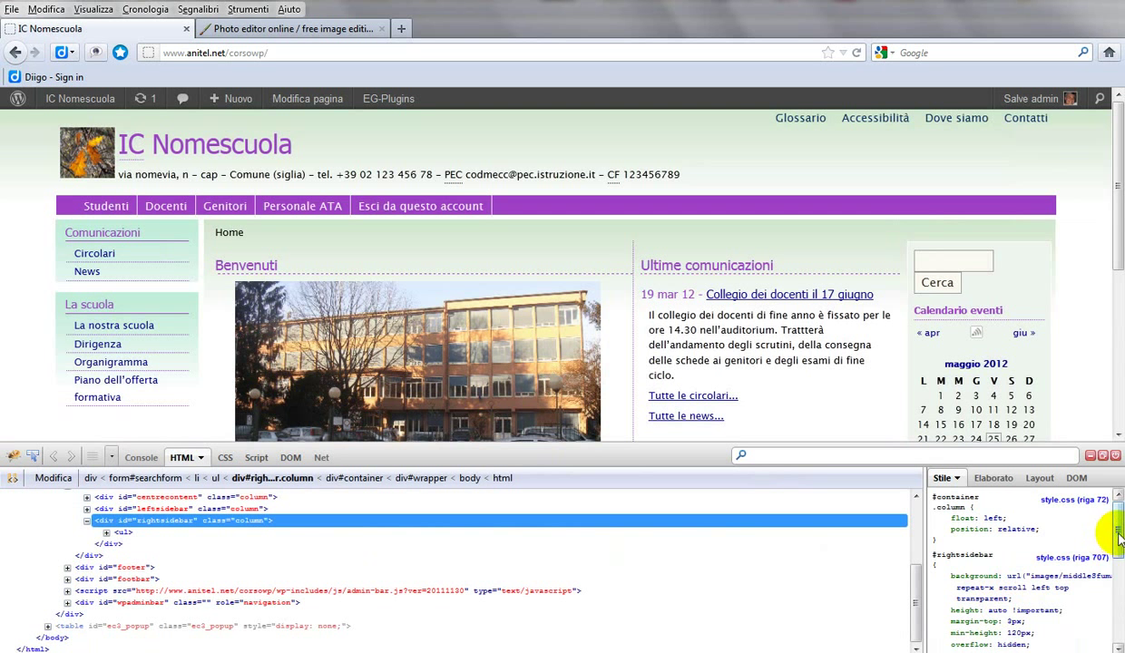
pyautogui.scroll(-2, 1115, 558)
pyautogui.moveTo(1117, 557); pyautogui.dragTo(1107, 595)
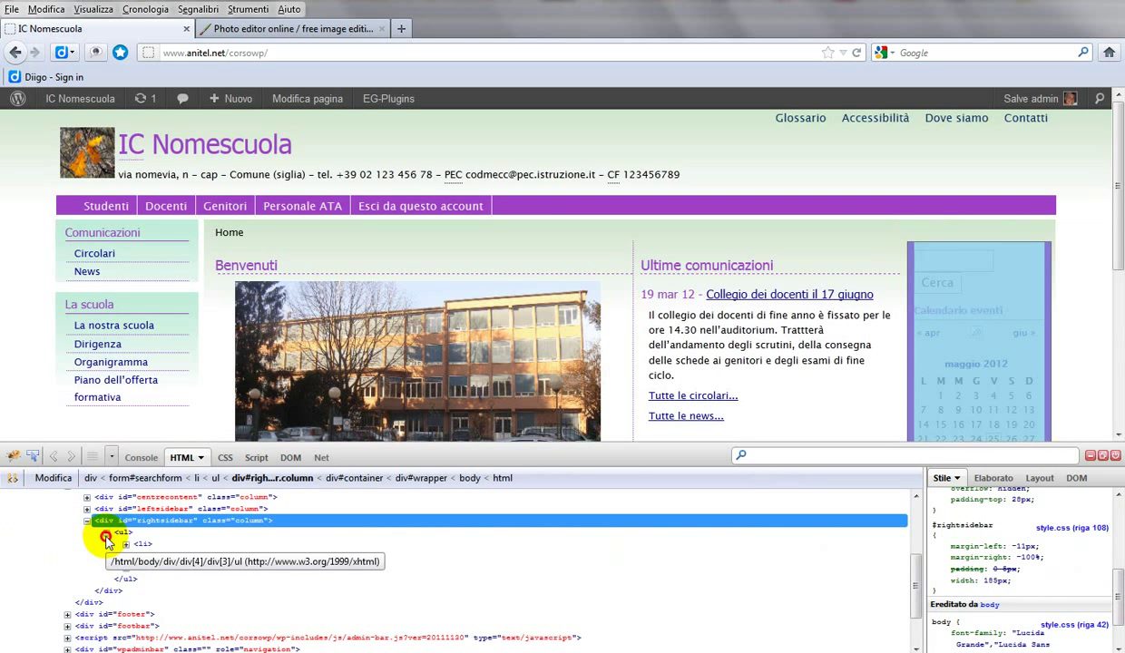
pyautogui.click(106, 532)
pyautogui.click(120, 532)
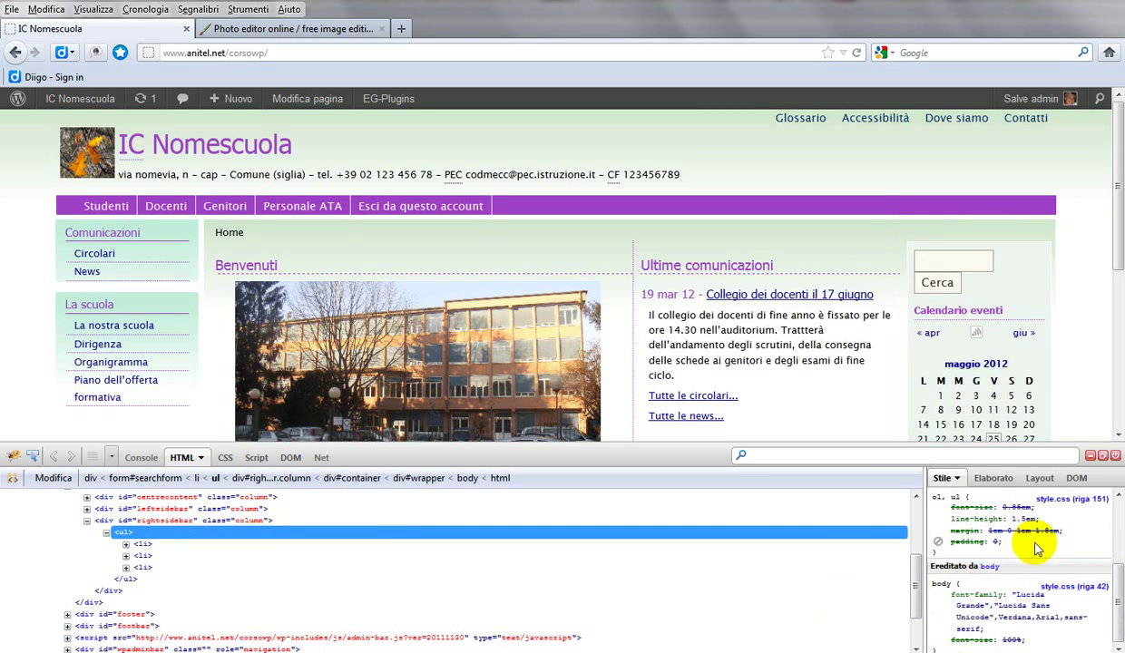
# Step: Reselect div#rightsidebar > ul and copy its background-color value #EEF6EE
pyautogui.click(87, 520)
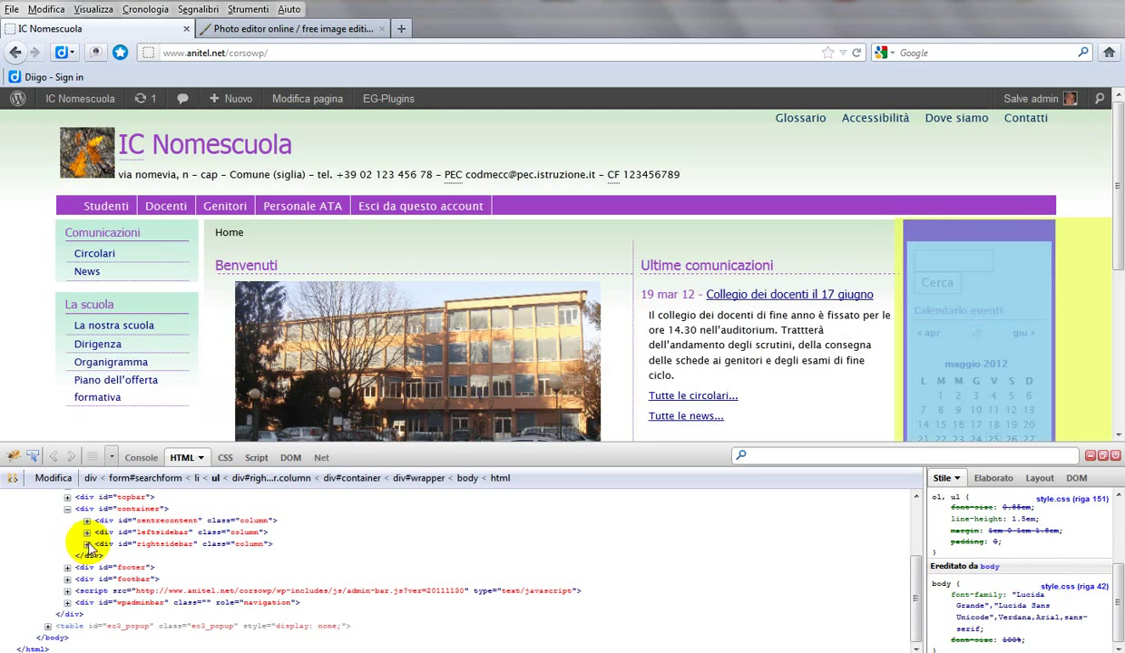
pyautogui.click(214, 544)
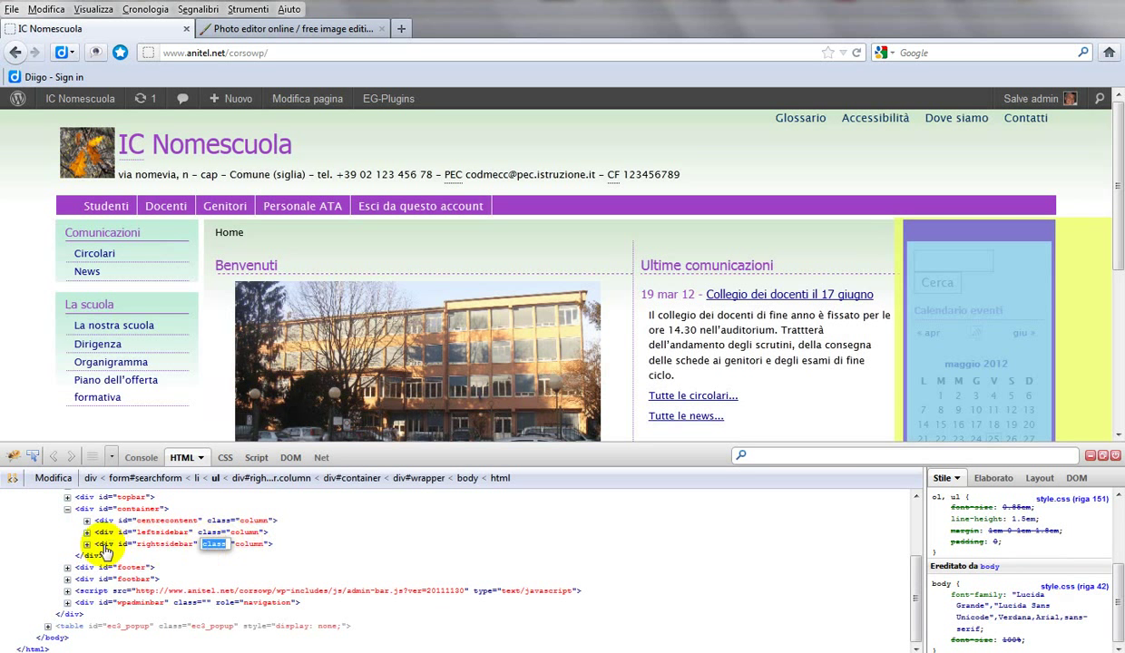
pyautogui.click(87, 543)
pyautogui.click(118, 543)
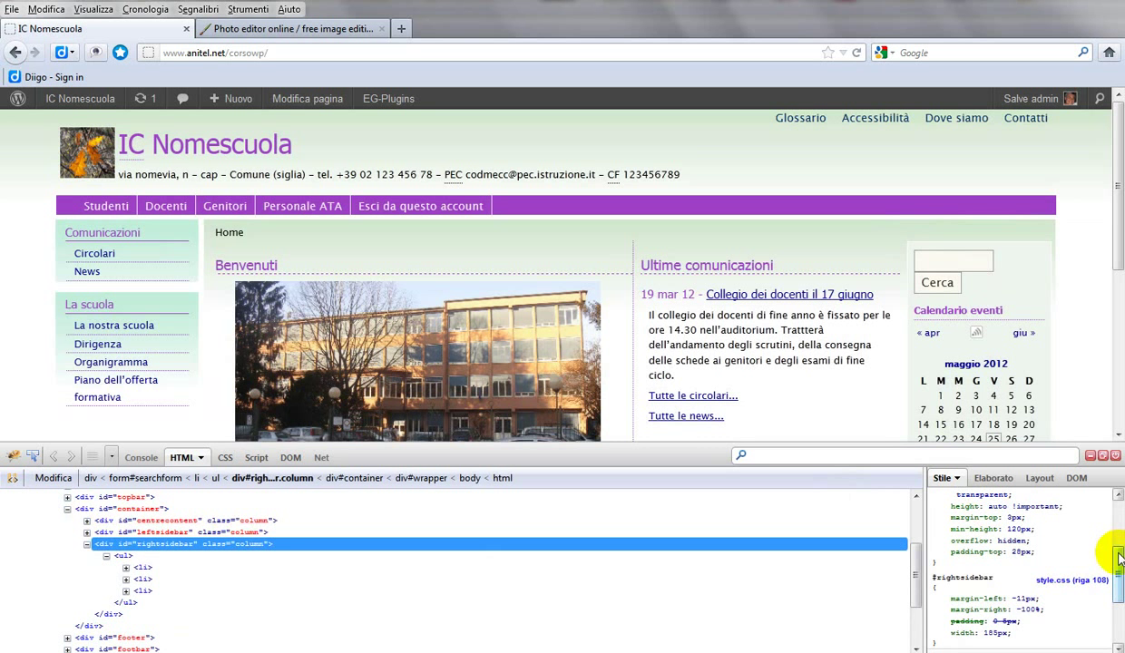
pyautogui.moveTo(1108, 548)
pyautogui.mouseDown()
pyautogui.moveTo(1108, 620)
pyautogui.moveTo(1120, 493)
pyautogui.moveTo(1109, 560)
pyautogui.mouseUp()
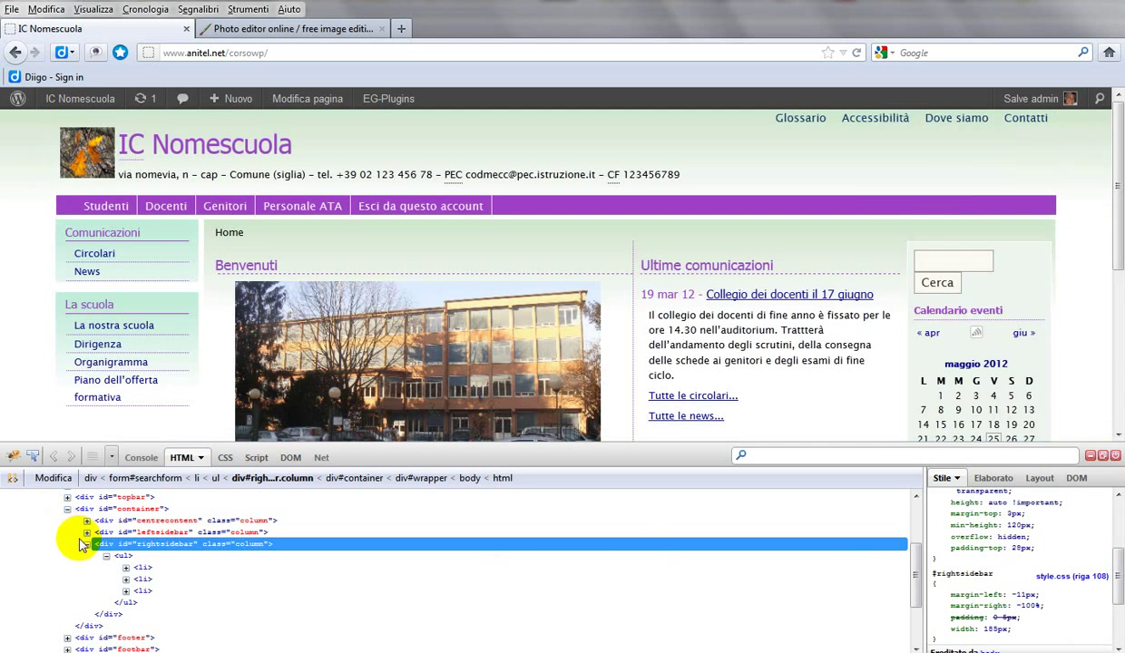
pyautogui.click(123, 556)
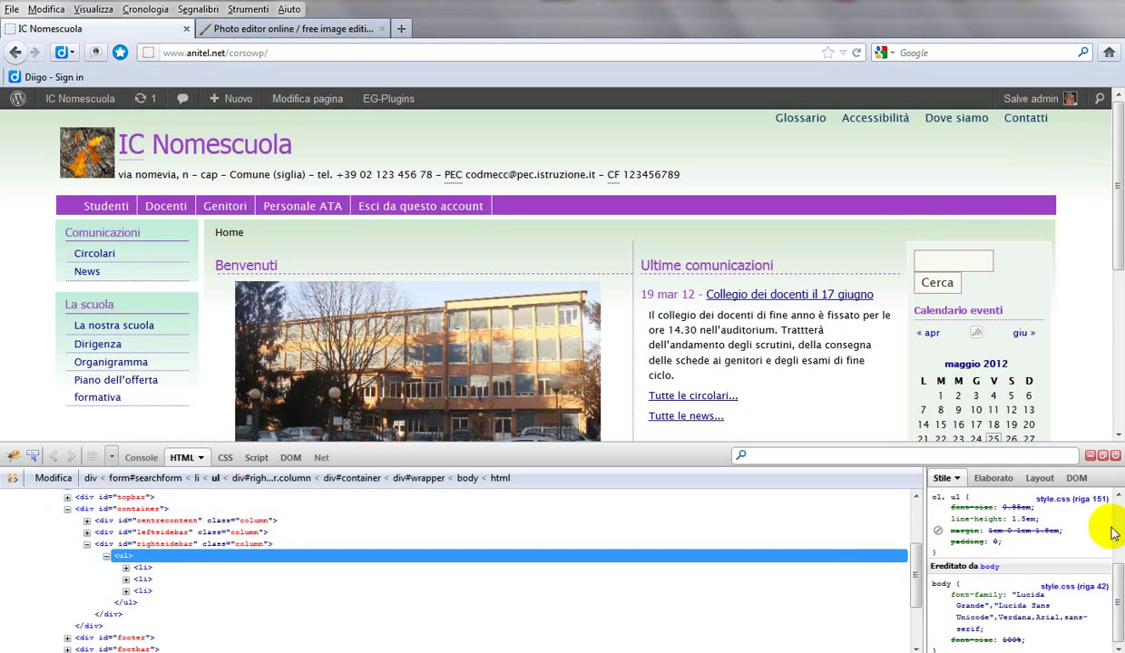
pyautogui.moveTo(1115, 609); pyautogui.dragTo(1118, 515)
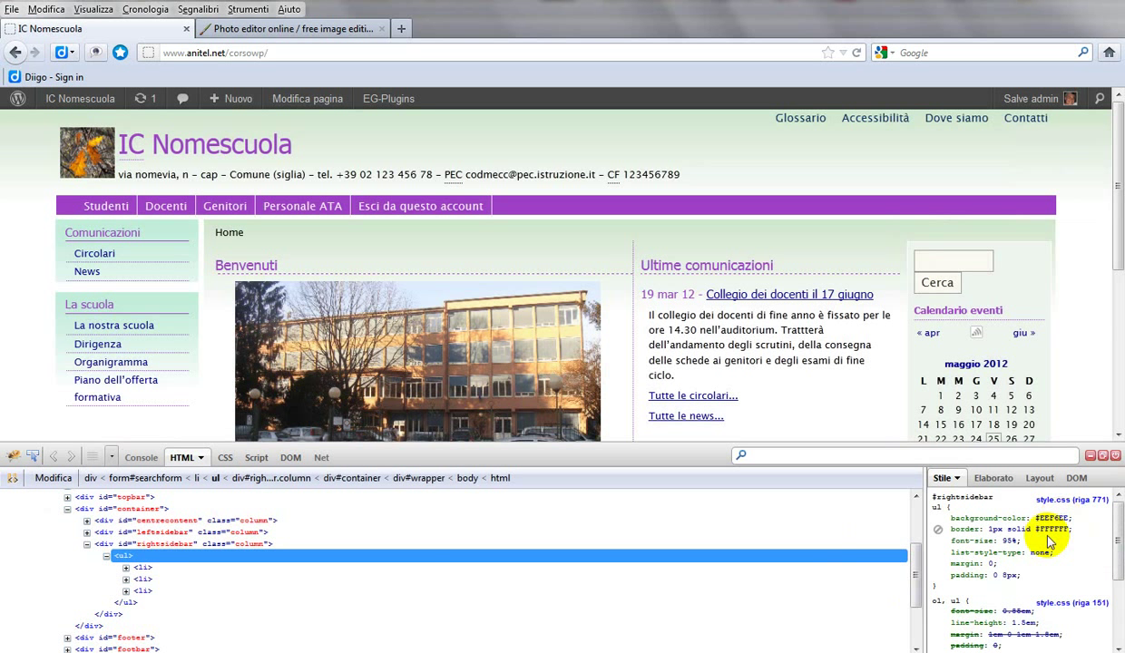
pyautogui.moveTo(1044, 519)
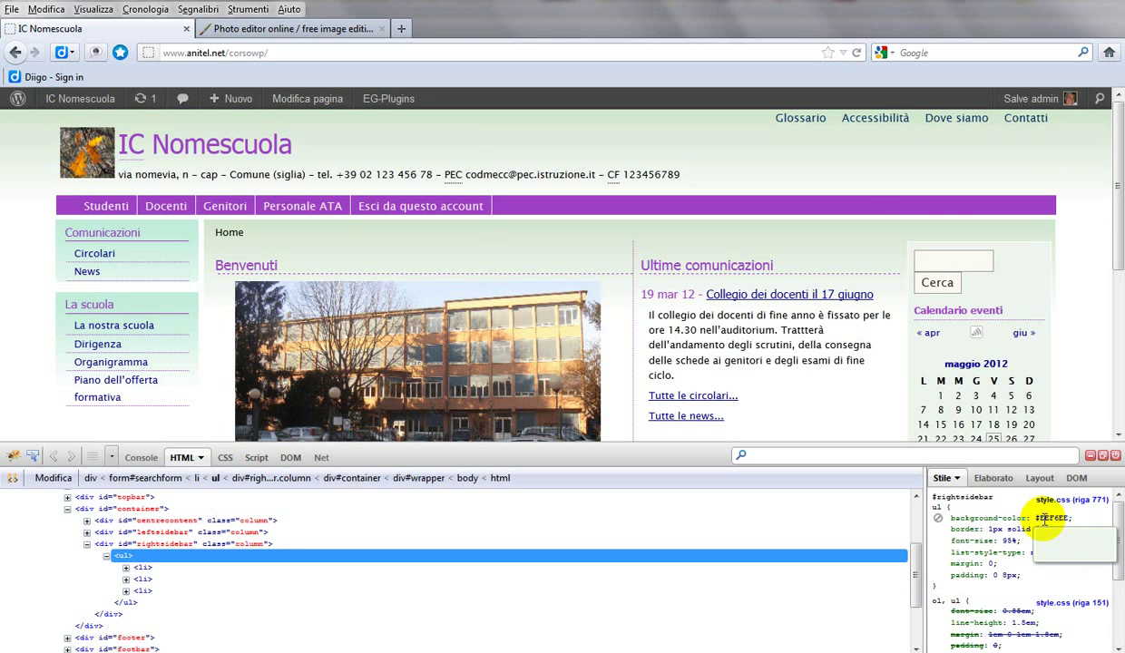
pyautogui.doubleClick(1052, 518)
pyautogui.hotkey('ctrl', 'c')
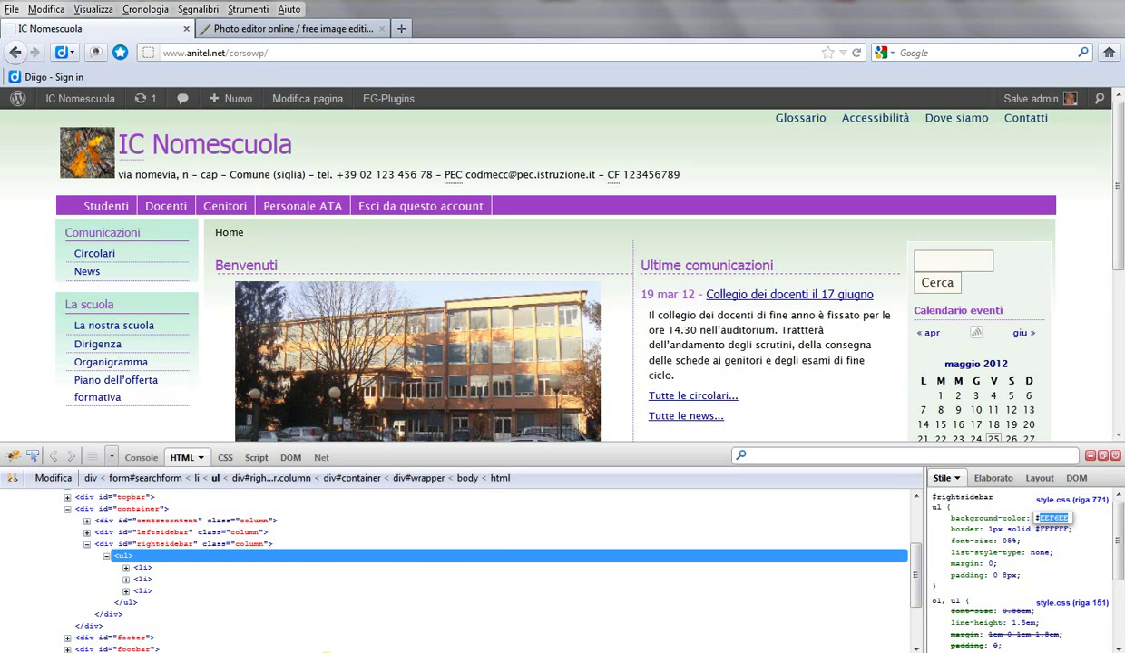
# Step: Paste EEF6EE on a new line below #004100 and #9e40c7 and prefix it with #
pyautogui.click(222, 623)
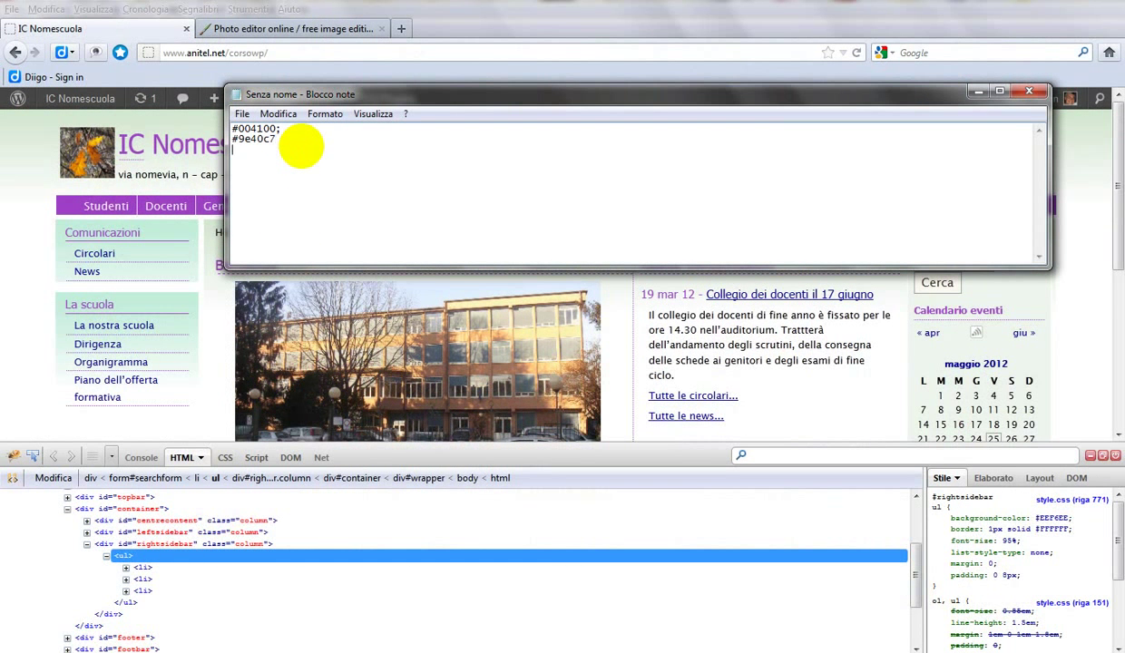
pyautogui.press('Return')
pyautogui.hotkey('ctrl', 'v')
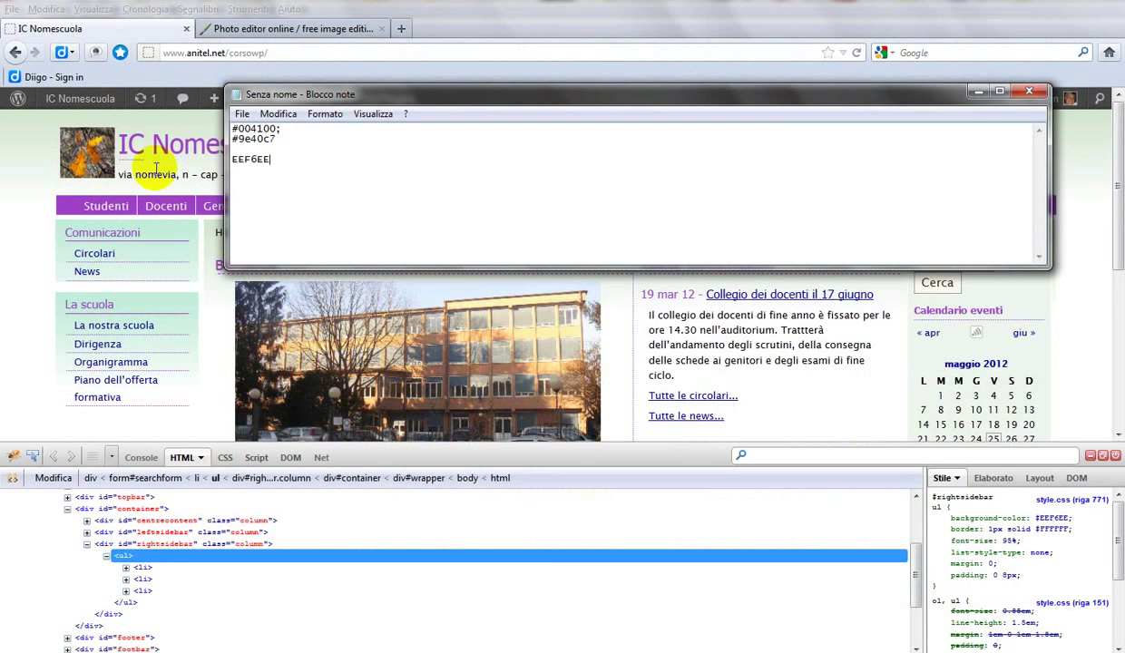
pyautogui.click(234, 161)
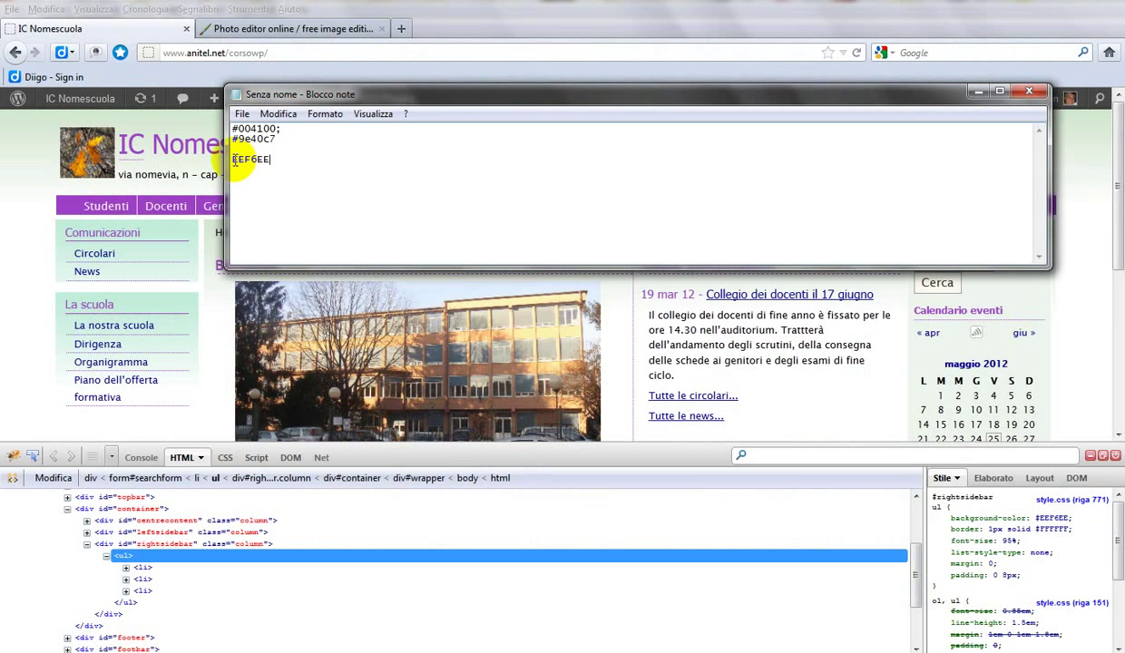
pyautogui.write('#')
# Step: In Pixlr, lighten the colour to pale pink f0ddf0 and select its hex value
pyautogui.click(976, 91)
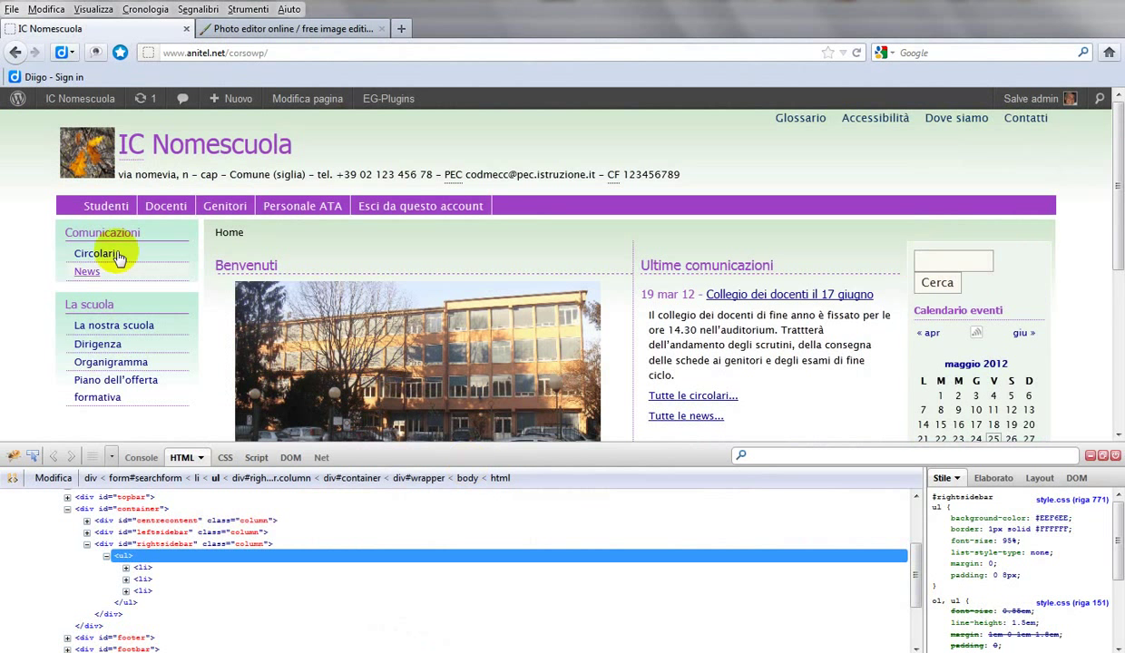
pyautogui.click(261, 30)
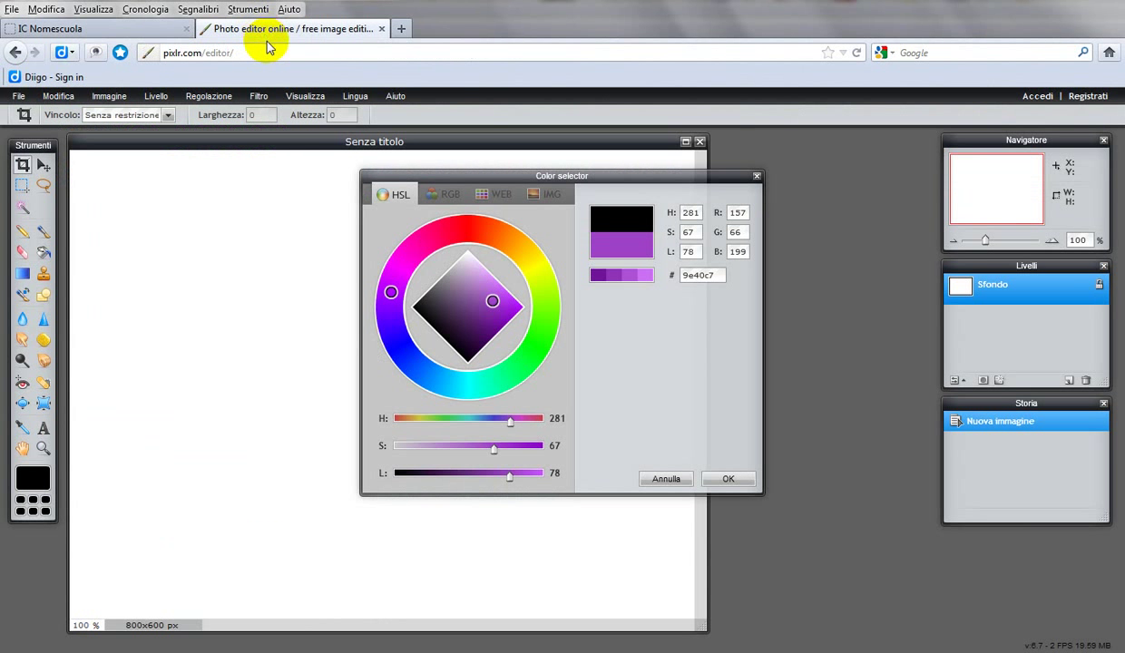
pyautogui.click(646, 276)
pyautogui.click(646, 277)
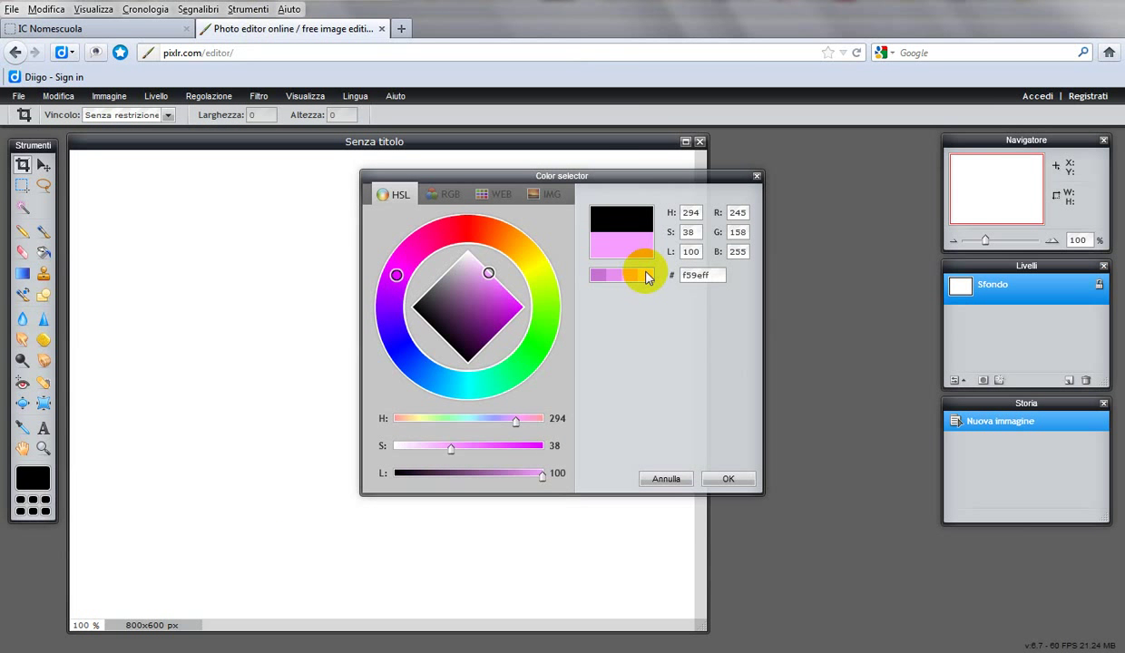
pyautogui.click(646, 279)
pyautogui.click(629, 278)
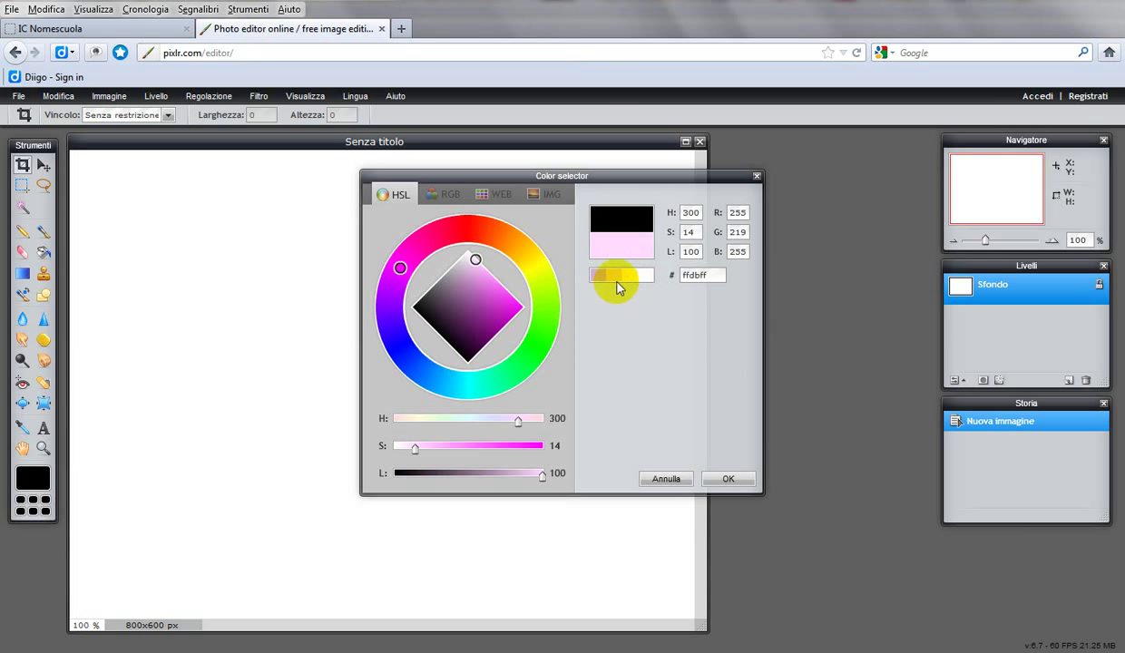
pyautogui.click(623, 278)
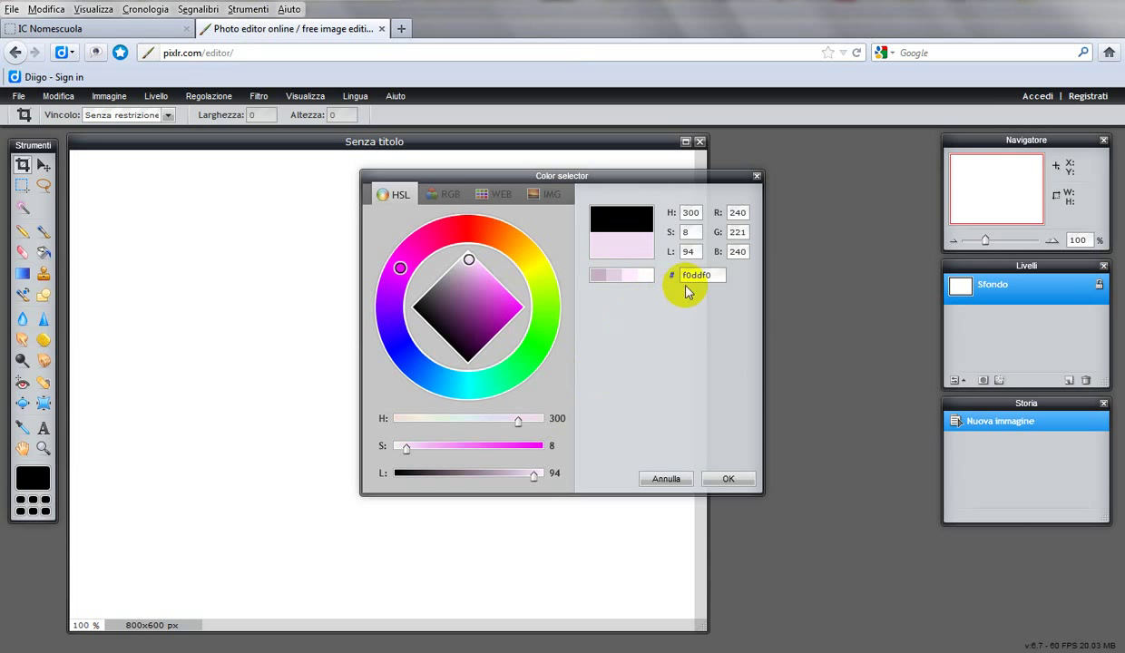
pyautogui.click(710, 274)
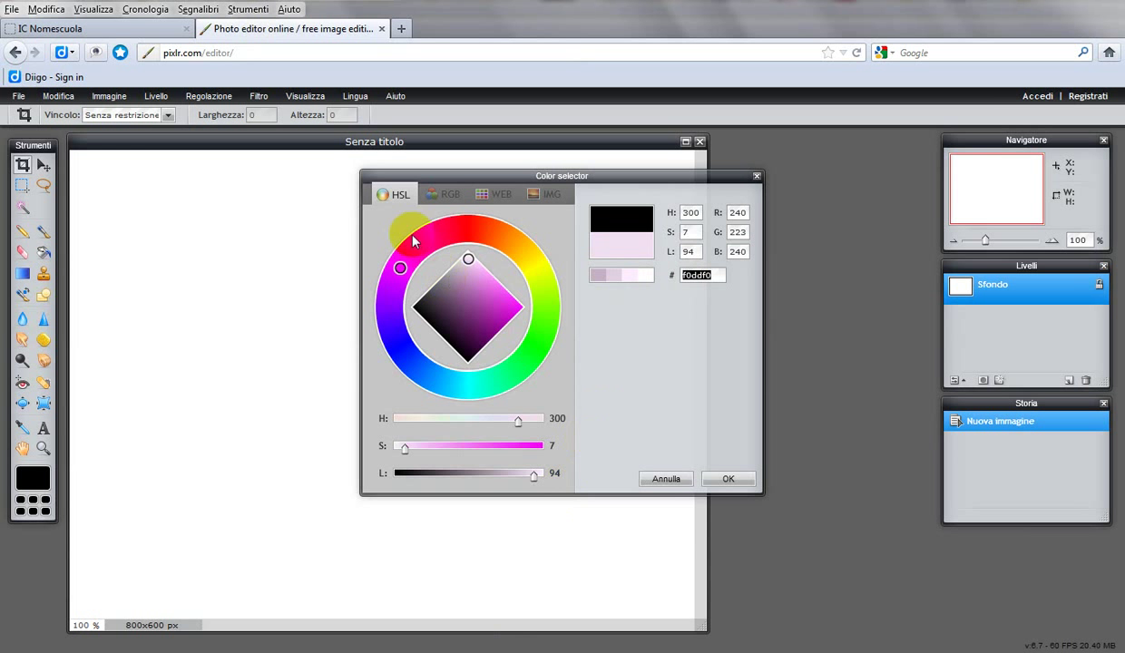
# Step: Select the #rightsidebar ul background-color value in Firebug to replace it with #f0ddf0
pyautogui.click(136, 28)
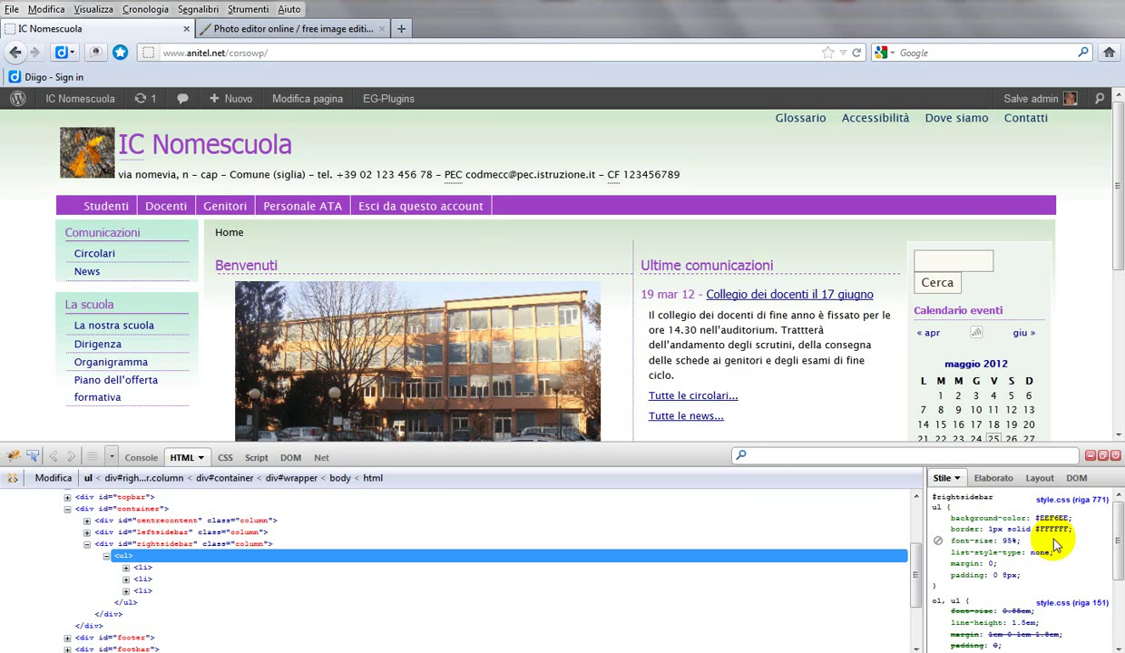
pyautogui.moveTo(1038, 518)
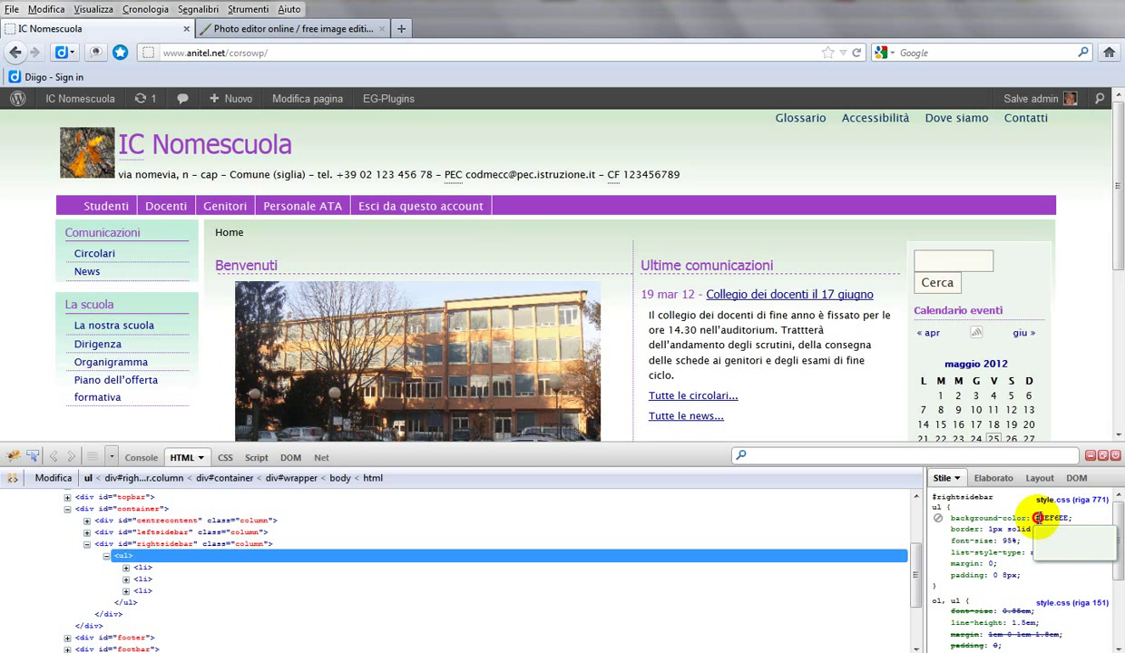
pyautogui.click(1039, 518)
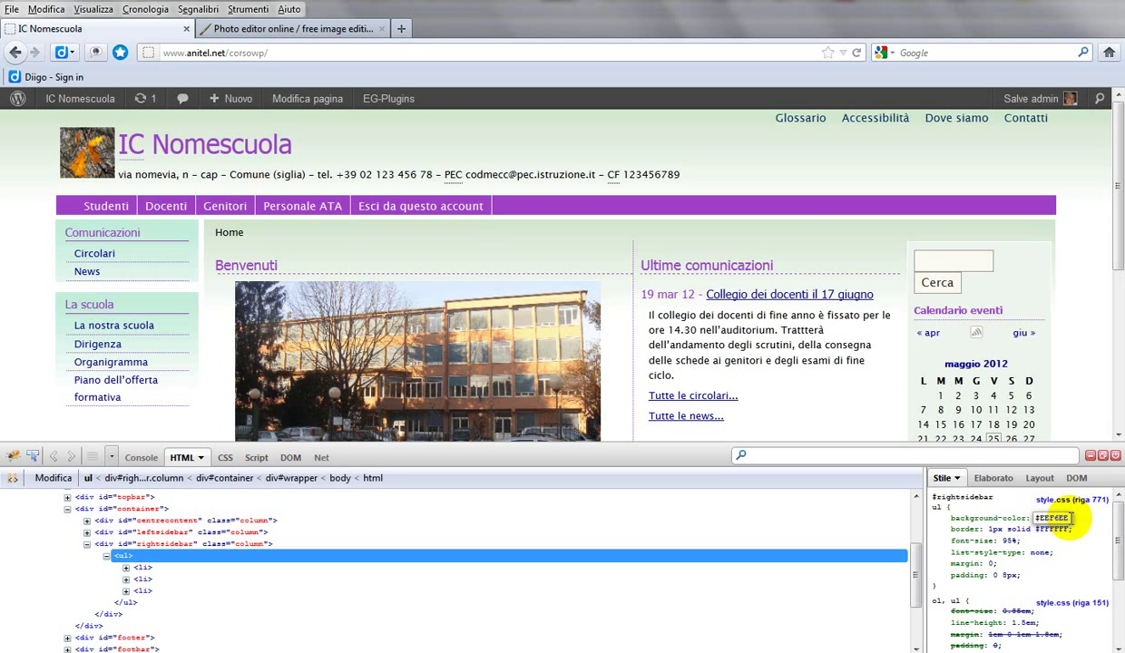
pyautogui.doubleClick(1038, 518)
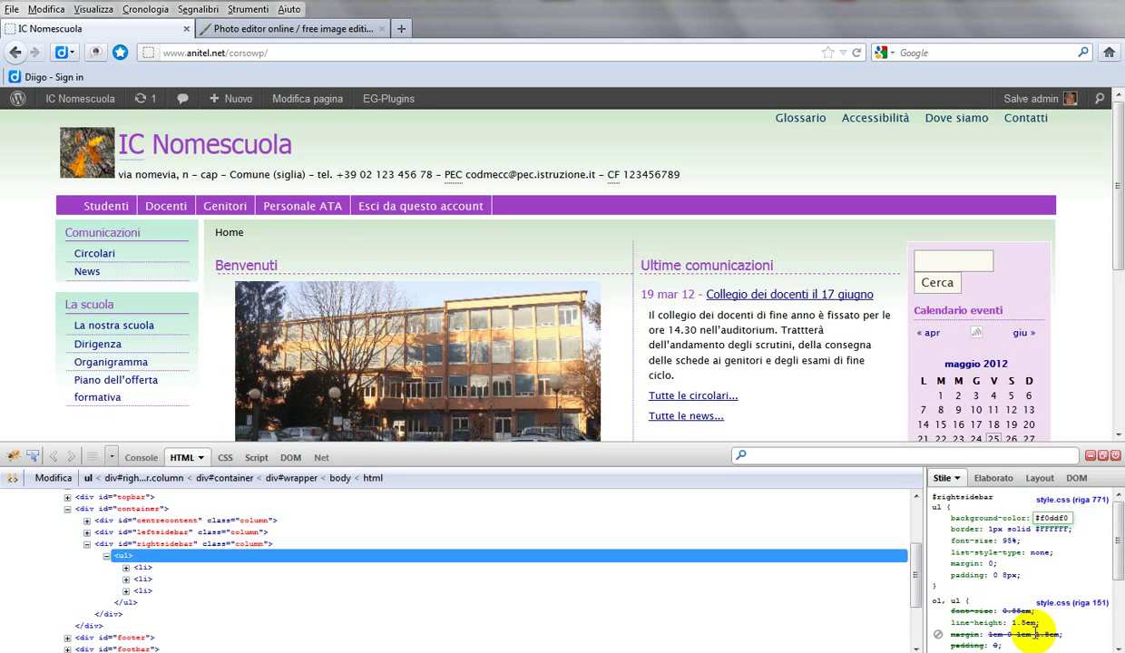
# Step: Copy fff0ff from Pixlr's colour selector and try it as the right sidebar background in Firebug
pyautogui.click(311, 27)
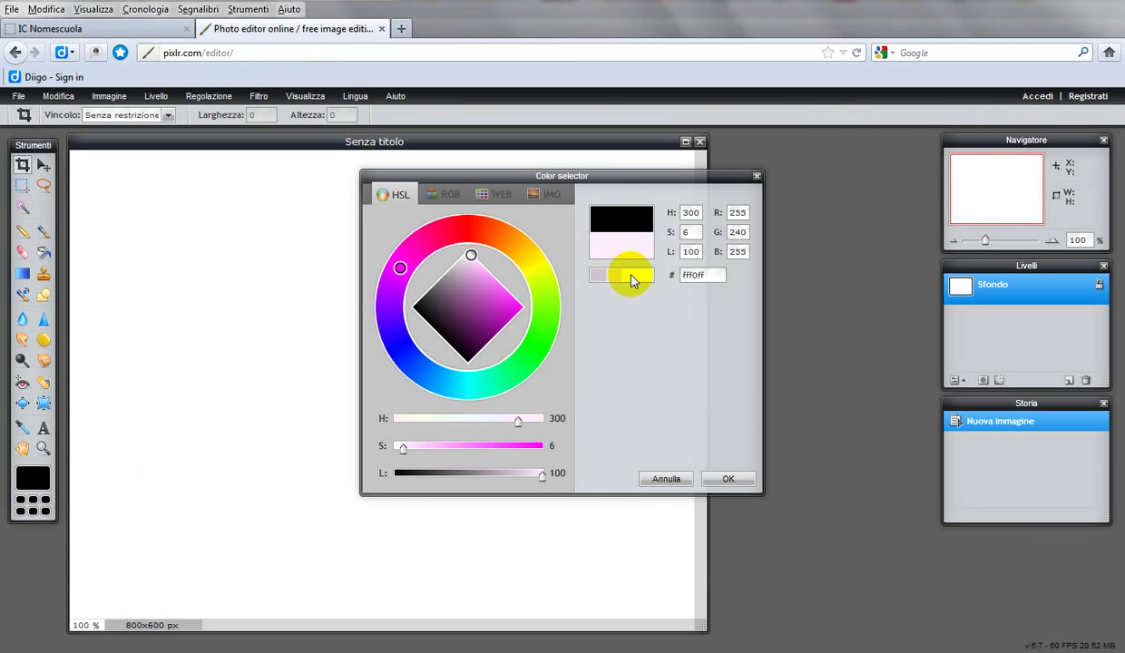
pyautogui.click(687, 274)
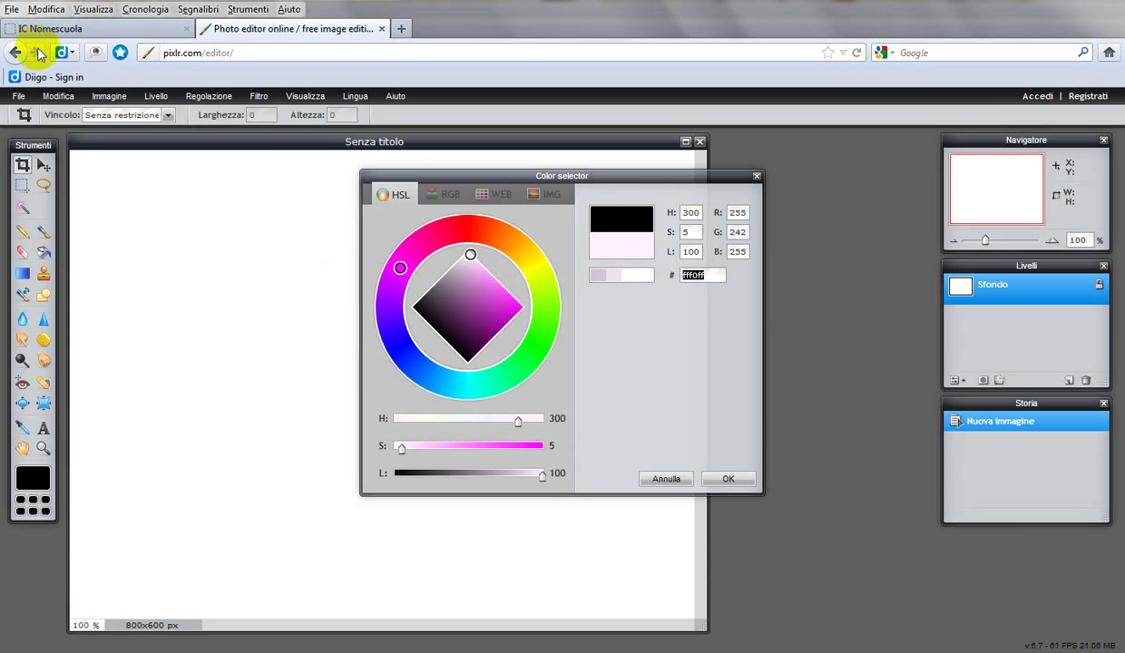
pyautogui.hotkey('ctrl', 'Tab')
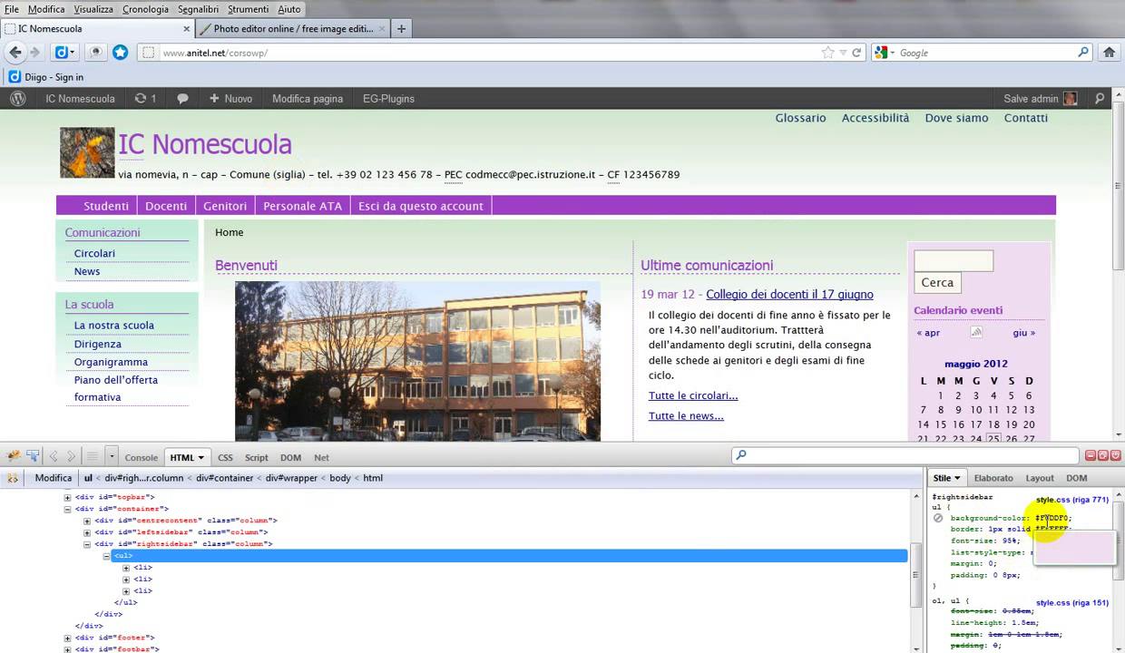
pyautogui.click(1047, 518)
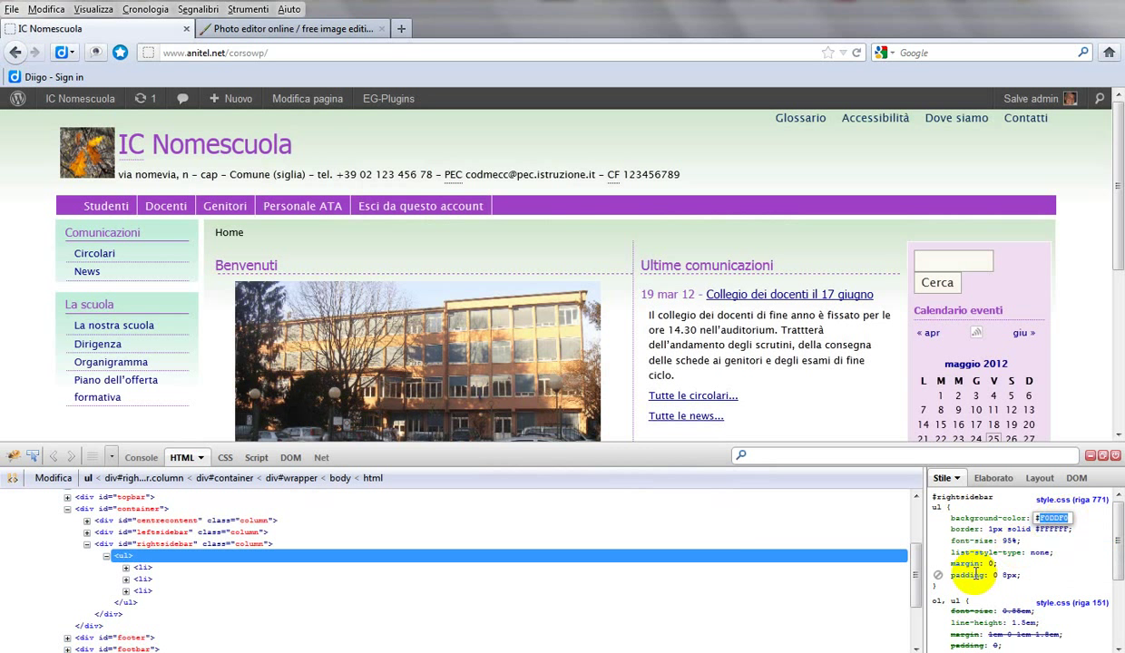
pyautogui.write('#fff0ff')
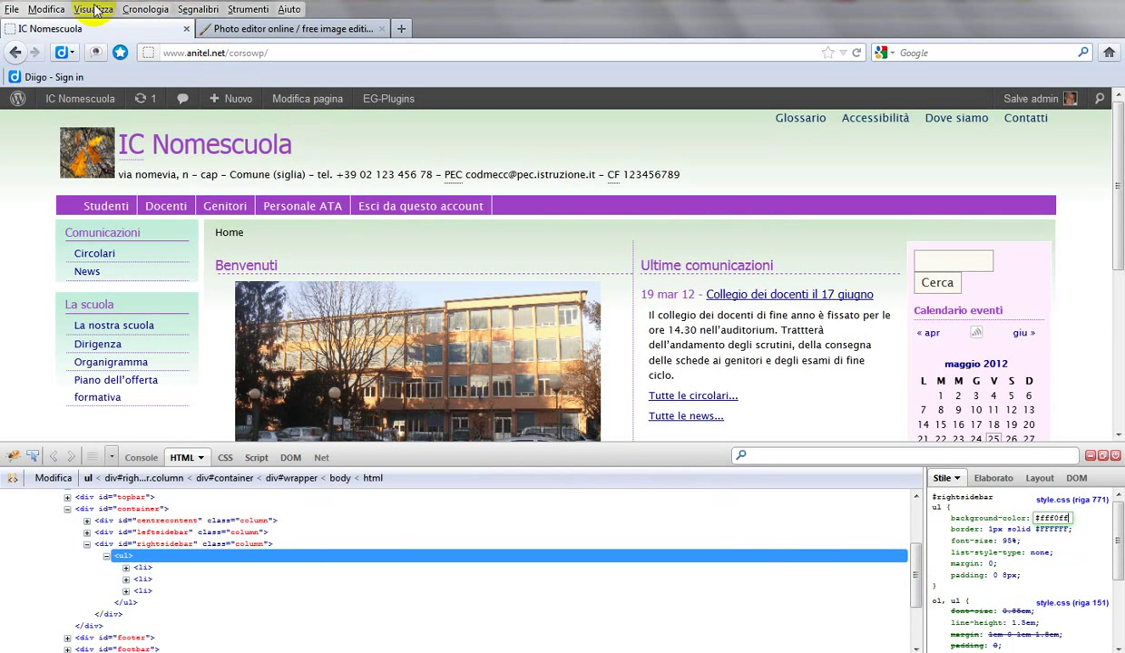
# Step: Raise the saturation slightly to get ffebff, then set it as the sidebar background and copy #ffebff
pyautogui.click(266, 33)
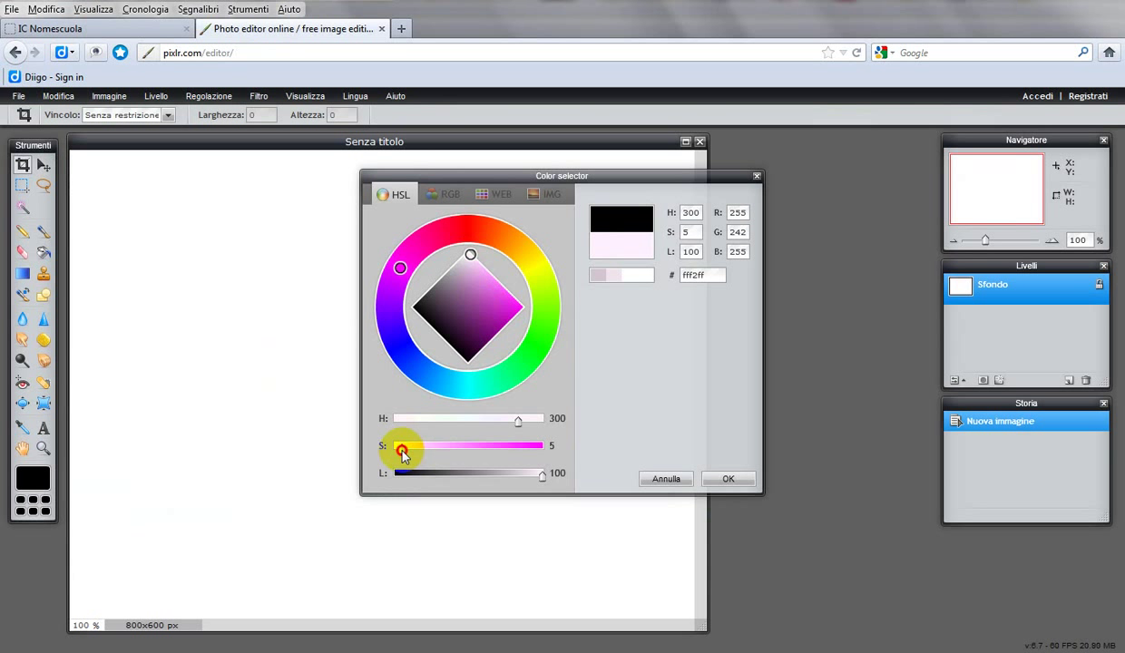
pyautogui.moveTo(403, 451); pyautogui.dragTo(407, 456)
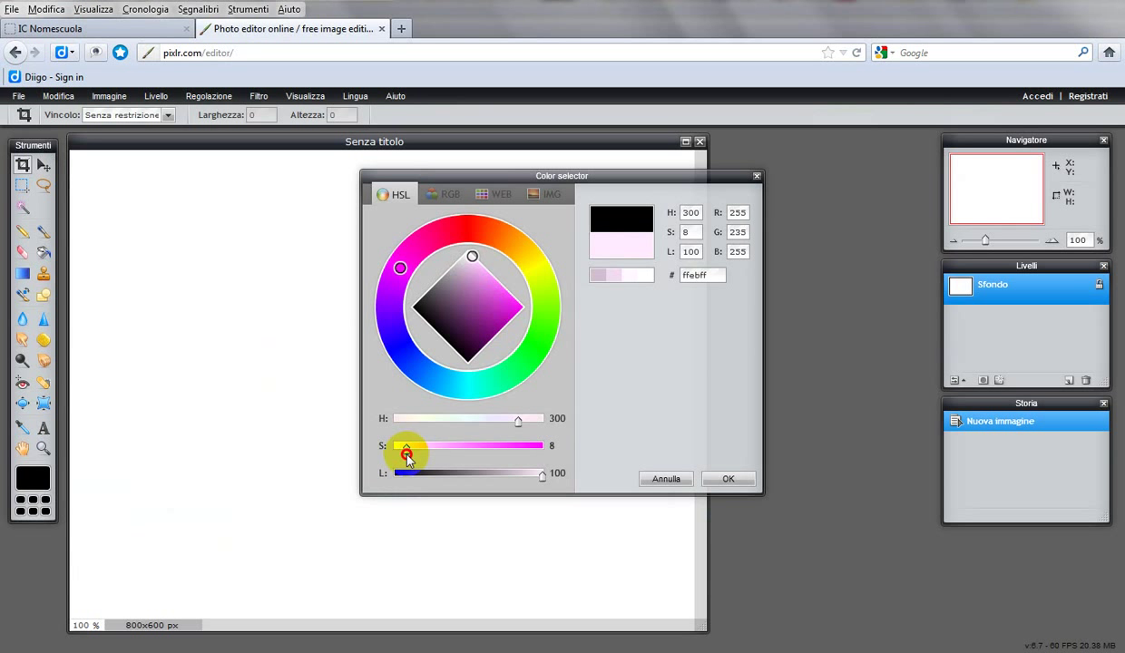
pyautogui.click(706, 277)
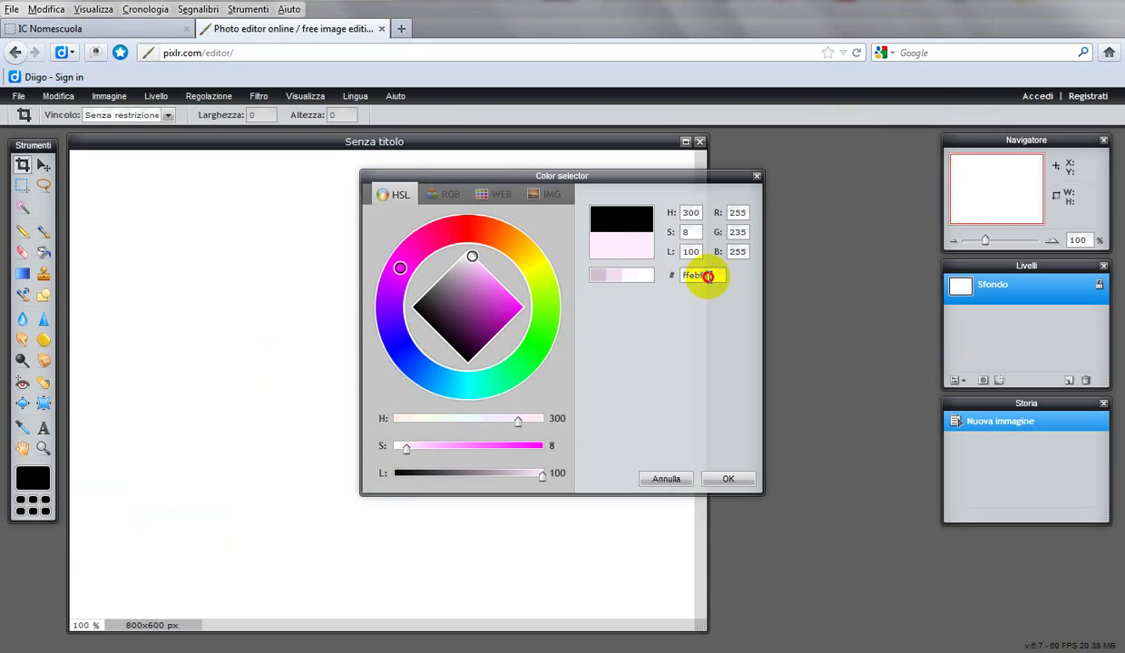
pyautogui.moveTo(710, 276); pyautogui.dragTo(657, 276)
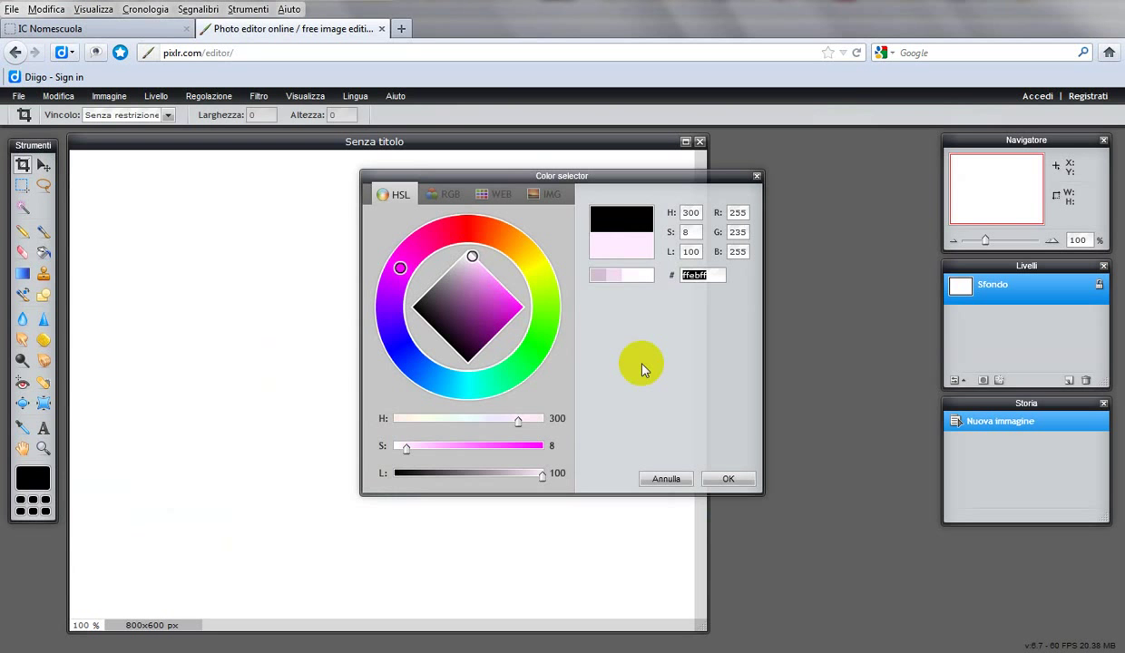
pyautogui.click(145, 28)
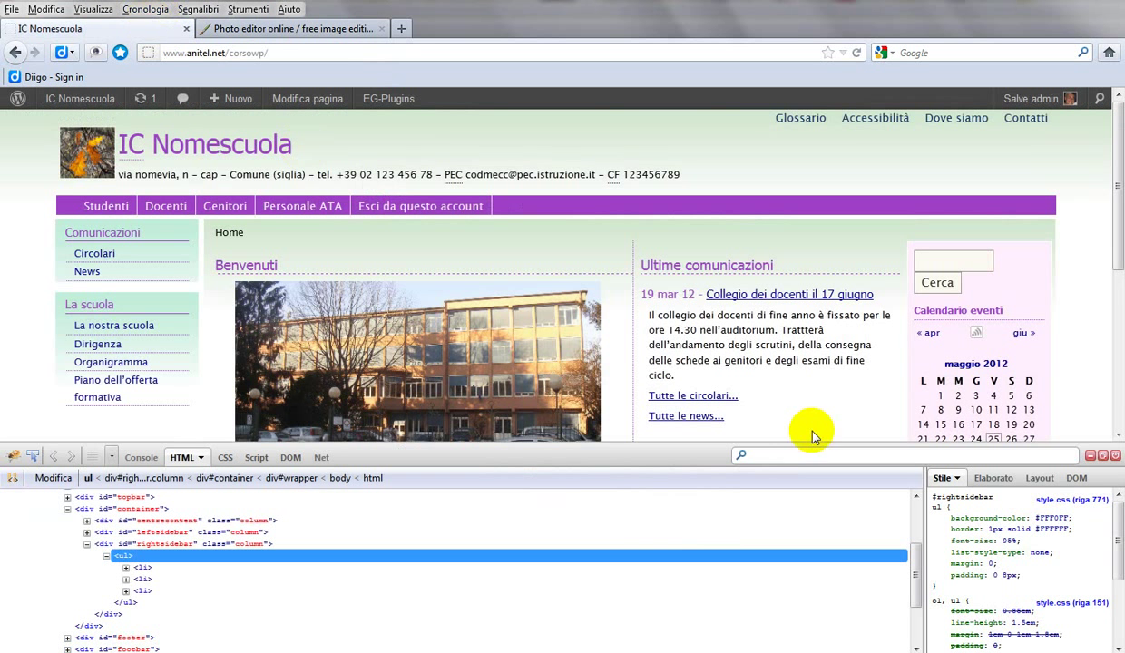
pyautogui.click(1059, 520)
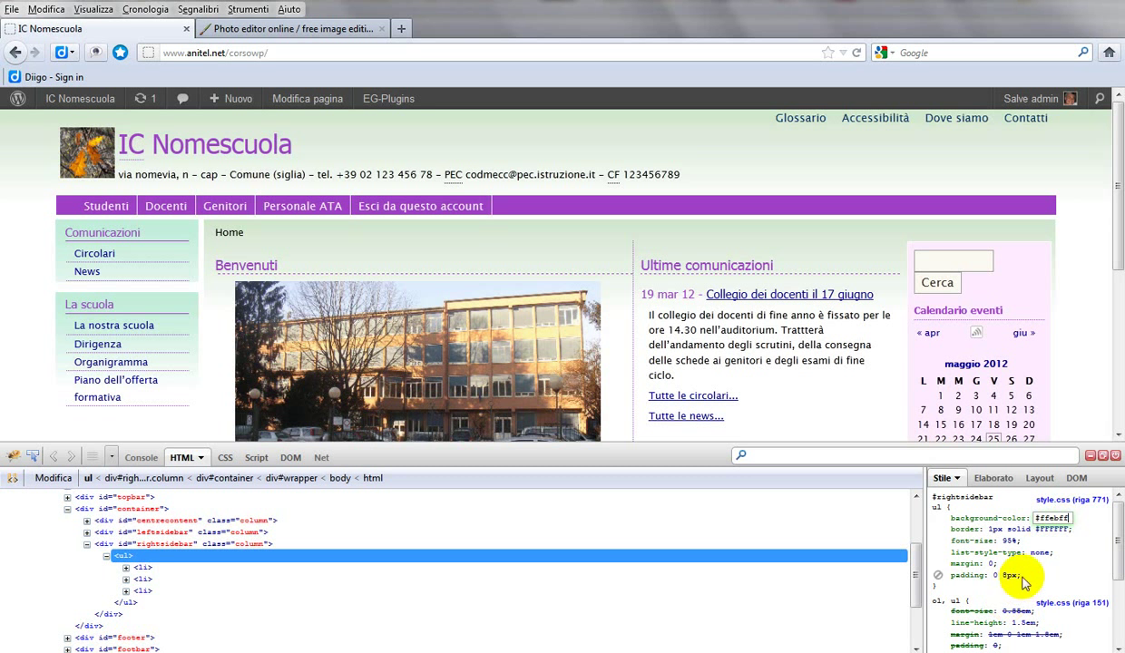
pyautogui.click(1036, 518)
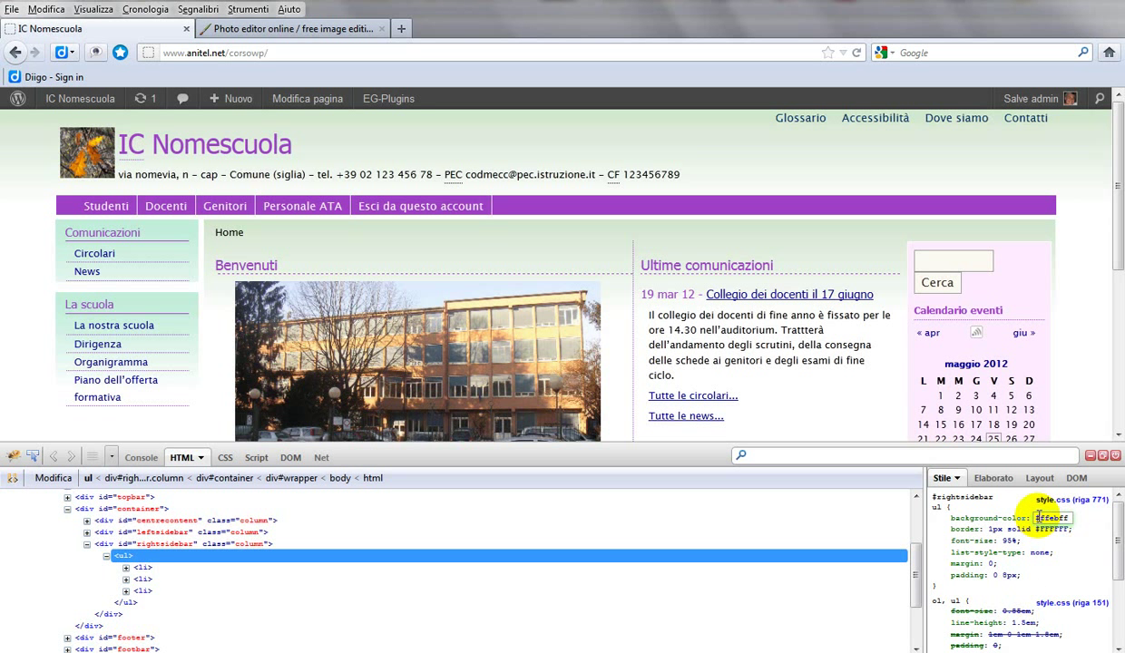
pyautogui.moveTo(1037, 517); pyautogui.dragTo(1102, 529)
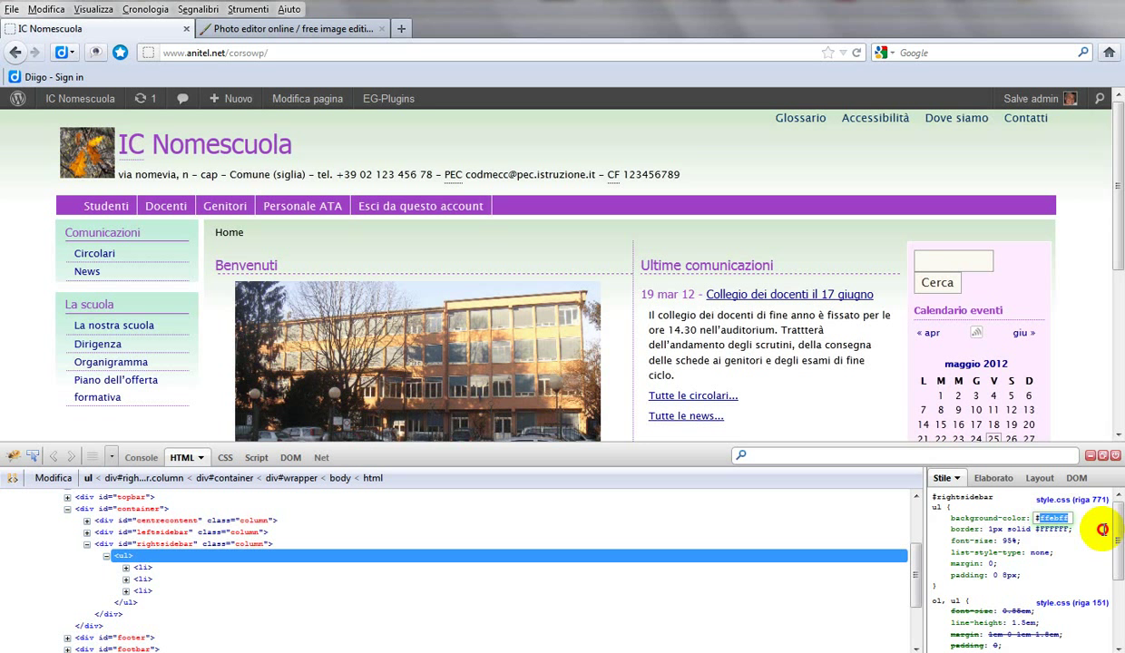
pyautogui.click(1070, 518)
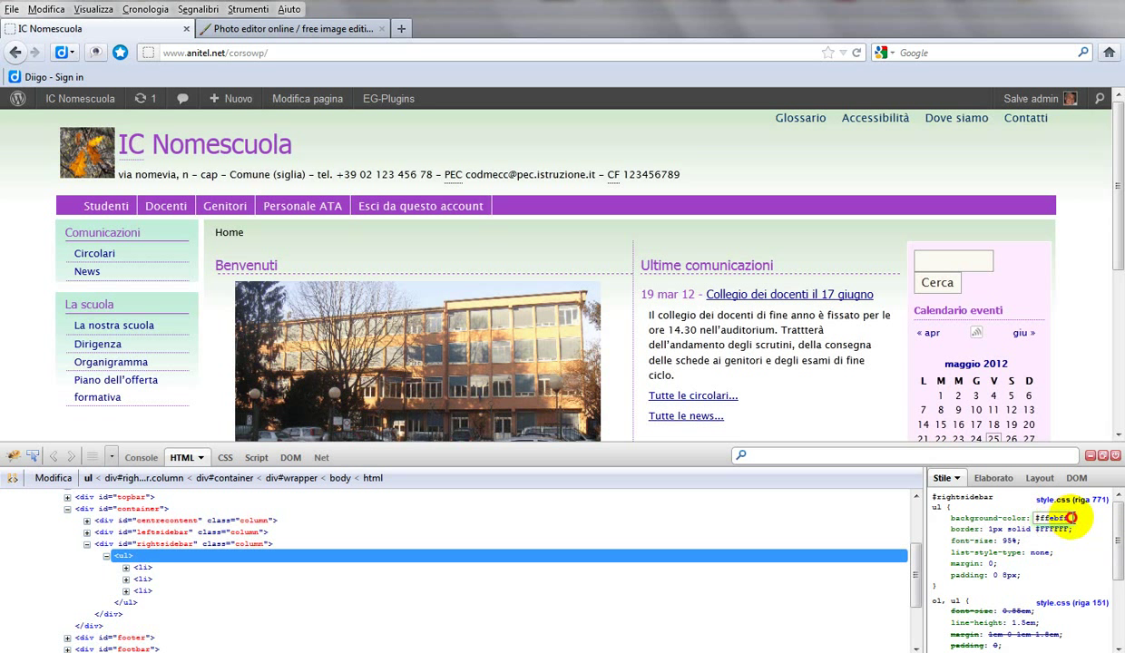
pyautogui.doubleClick(1071, 518)
pyautogui.hotkey('ctrl', 'c')
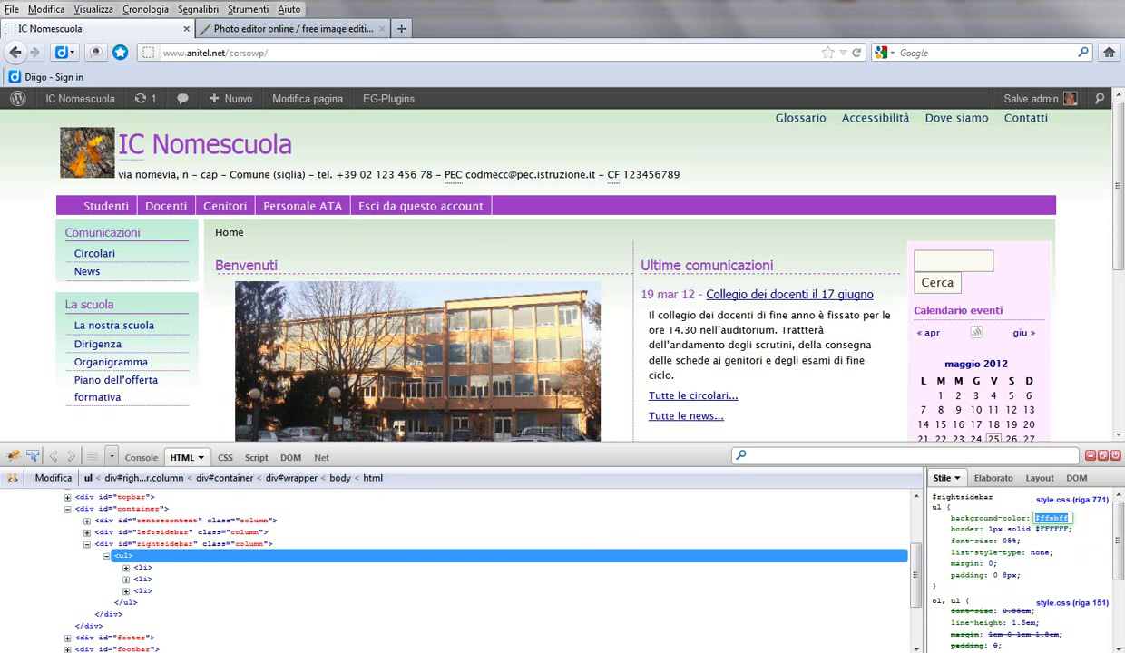
pyautogui.moveTo(308, 652)
pyautogui.click(263, 602)
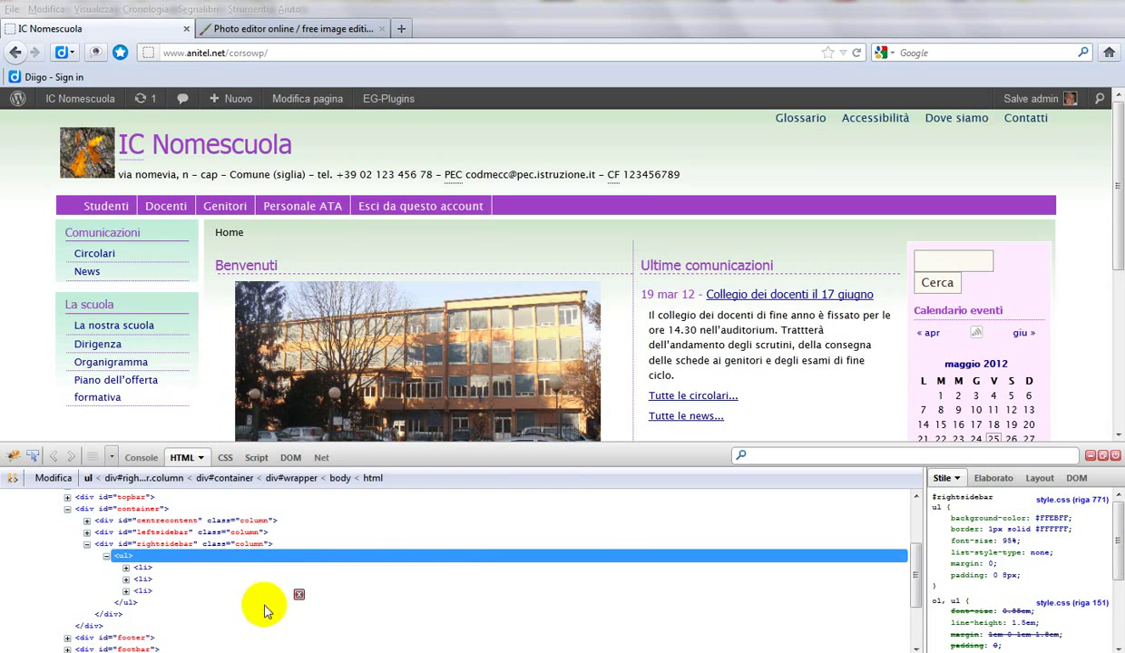
# Step: Add #ffebff below #EEF6EE in the colour notes and copy #EEF6EE
pyautogui.click(295, 162)
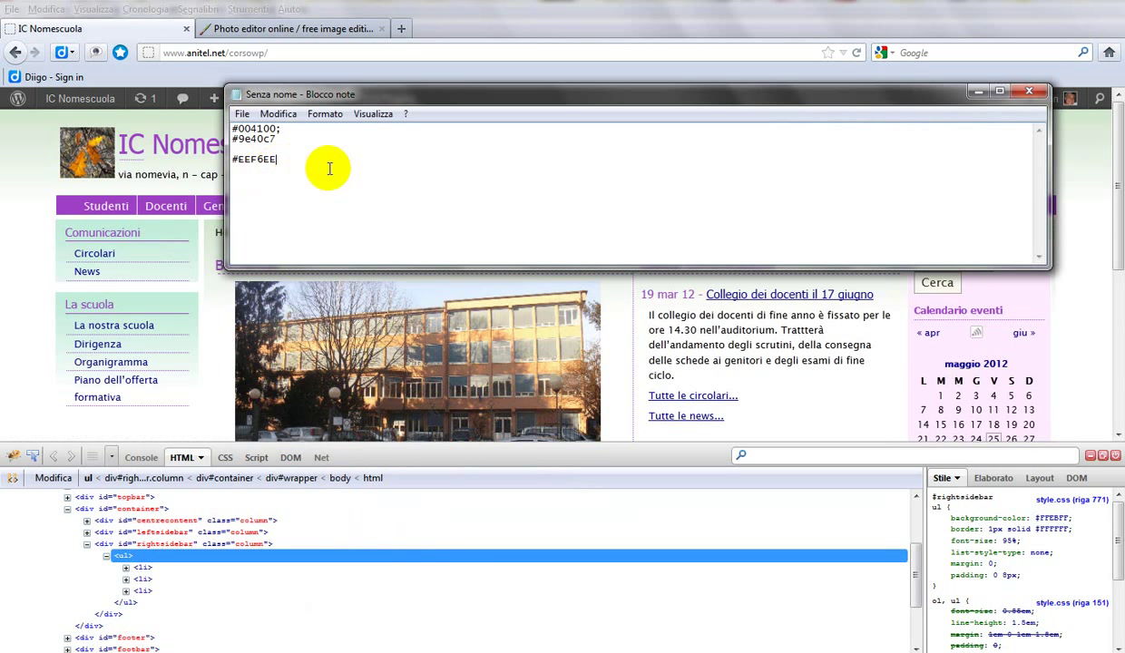
pyautogui.hotkey('ctrl', 'v')
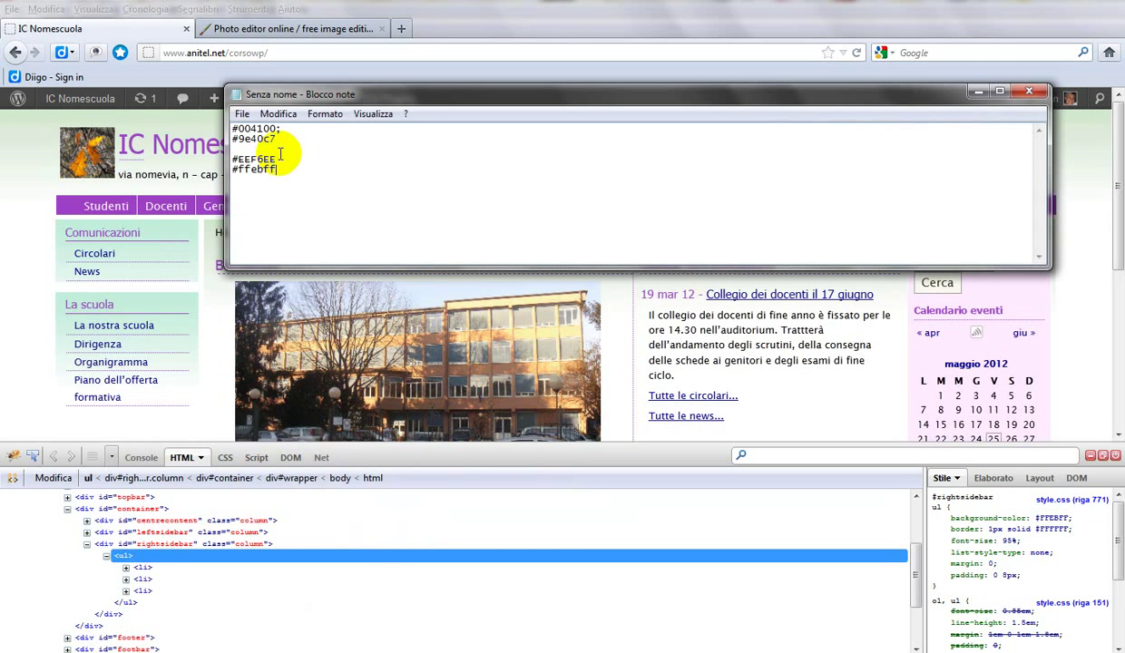
pyautogui.moveTo(287, 159); pyautogui.dragTo(233, 160)
pyautogui.hotkey('ctrl', 'c')
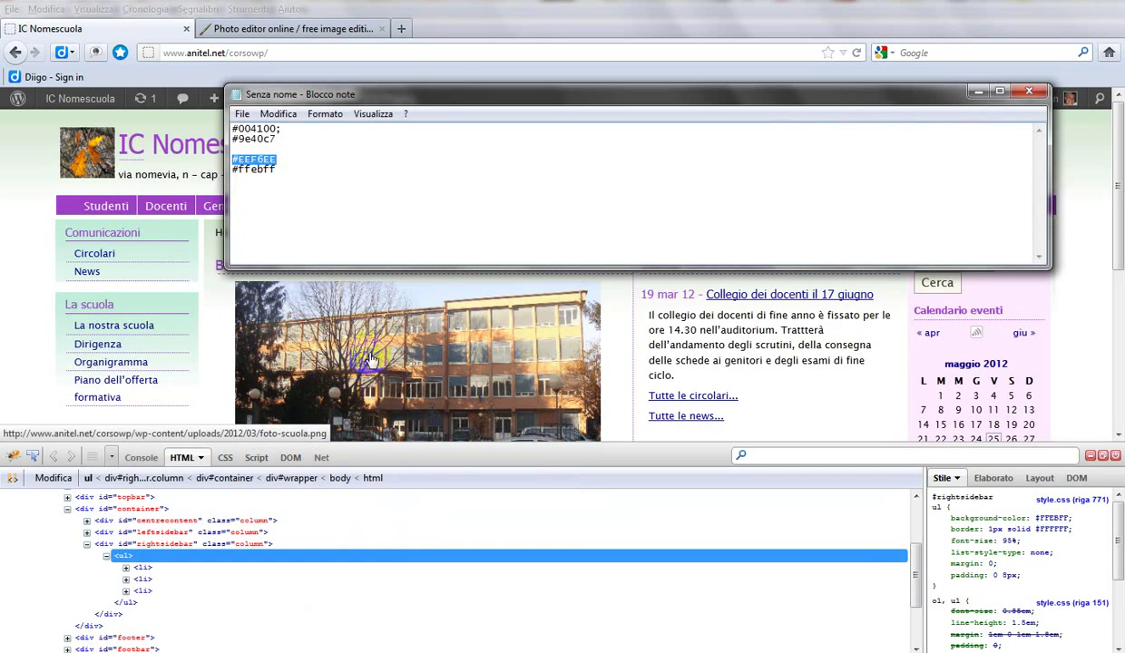
# Step: Find #EEF6EE and replace all of it with #ffebff in the stylesheet
pyautogui.moveTo(343, 640)
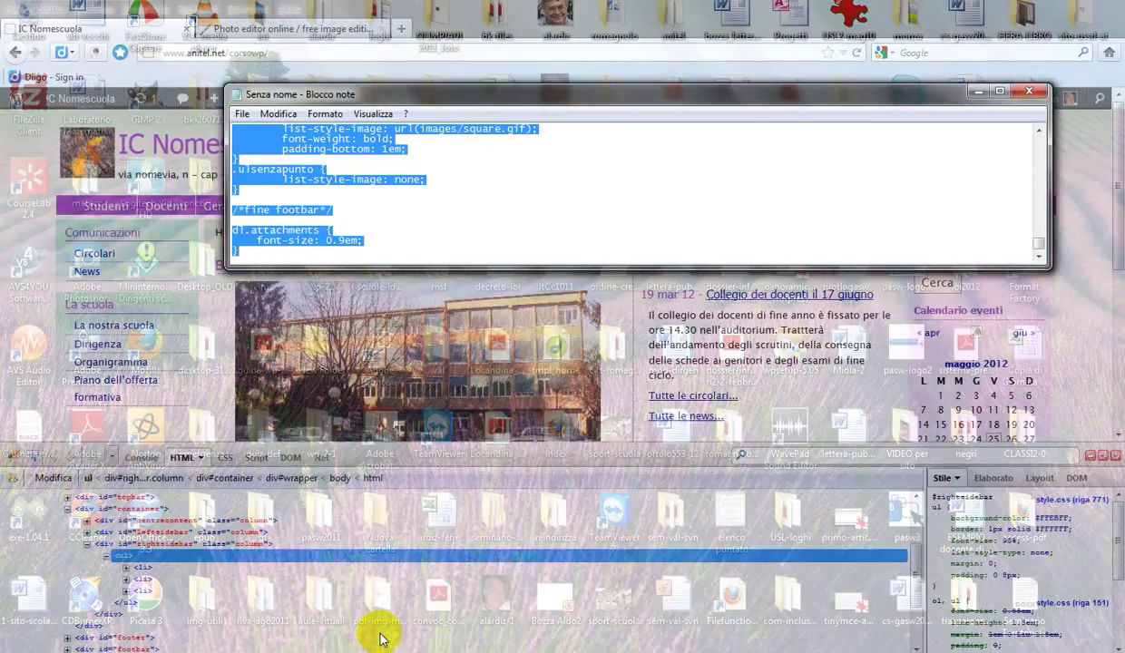
pyautogui.click(380, 640)
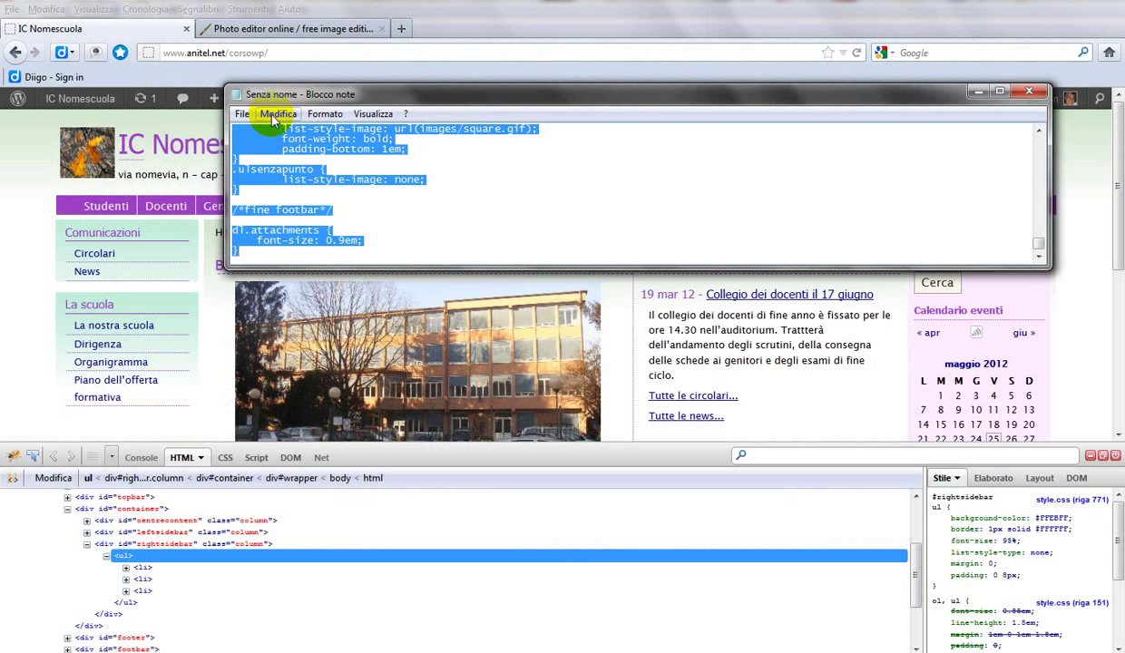
pyautogui.click(273, 120)
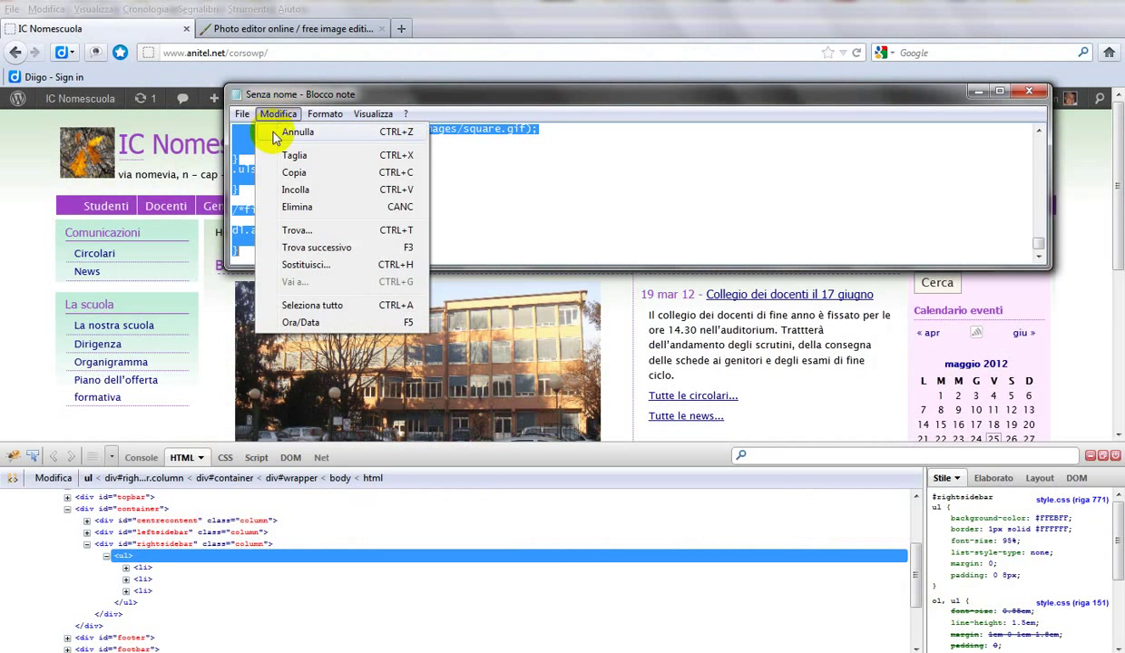
pyautogui.click(306, 264)
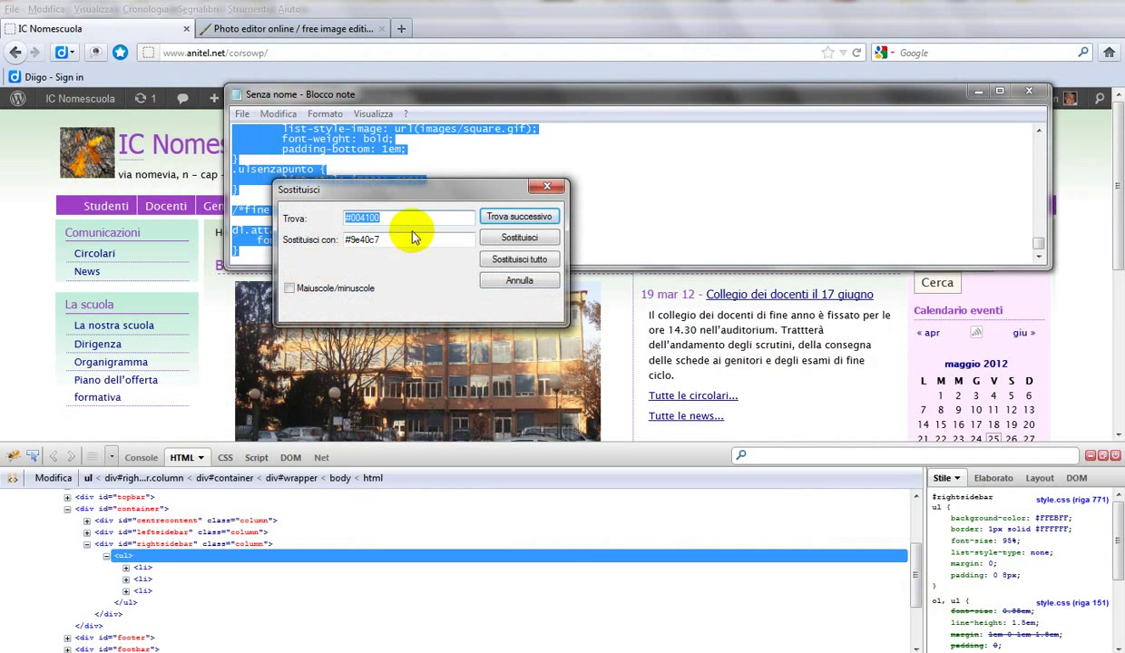
pyautogui.hotkey('ctrl', 'v')
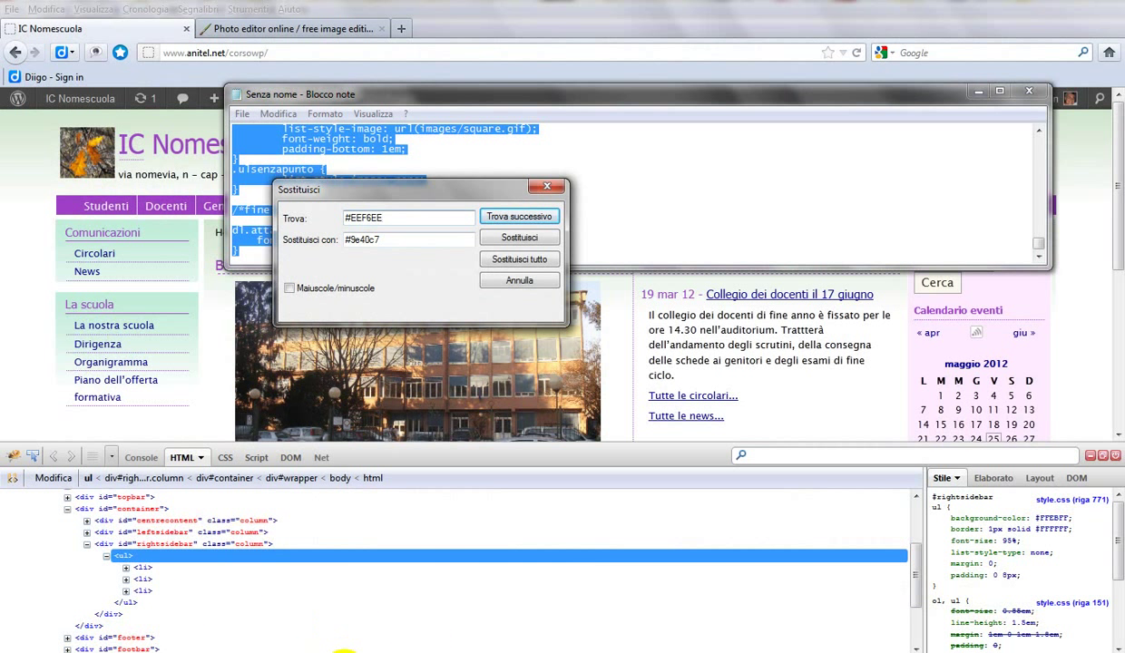
pyautogui.moveTo(359, 651)
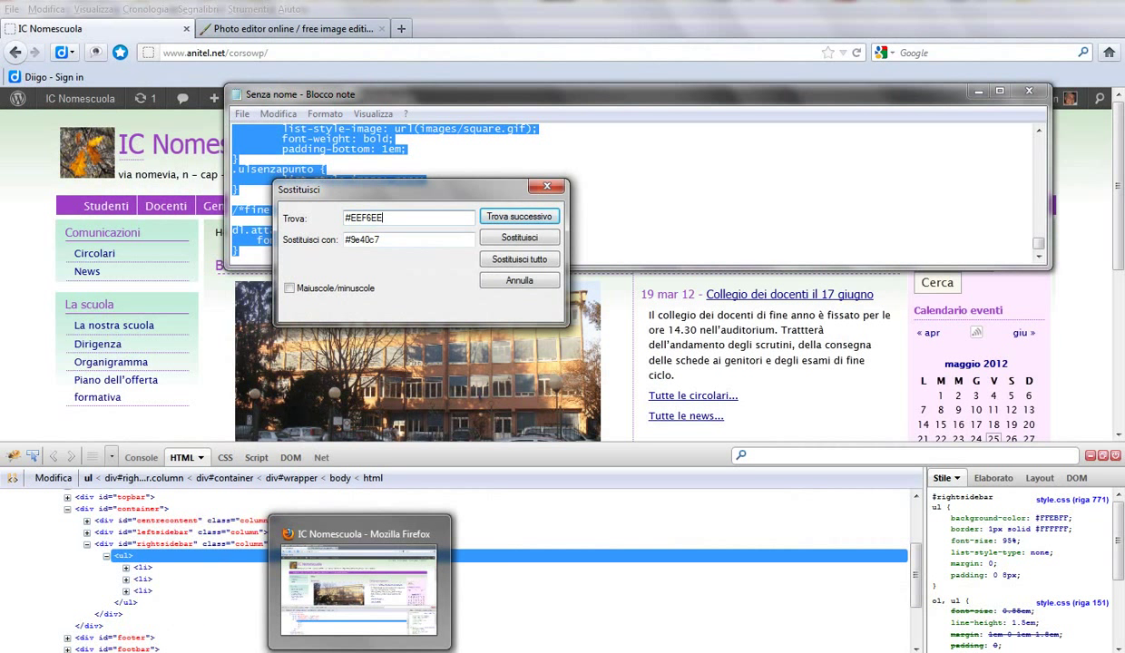
pyautogui.moveTo(308, 649)
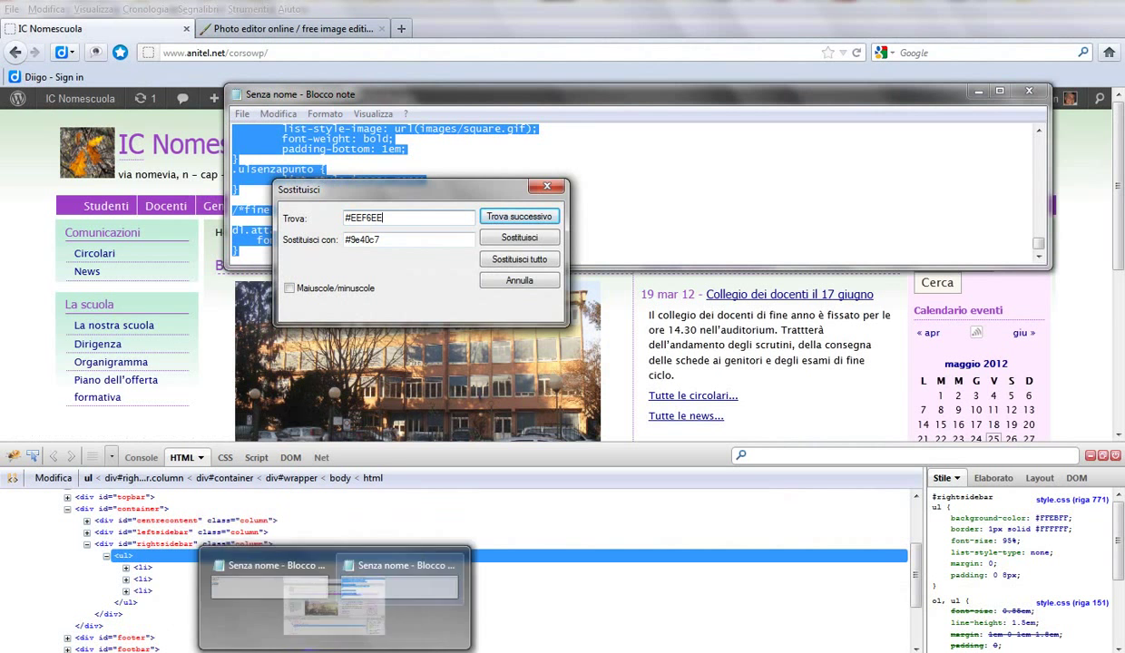
pyautogui.click(233, 635)
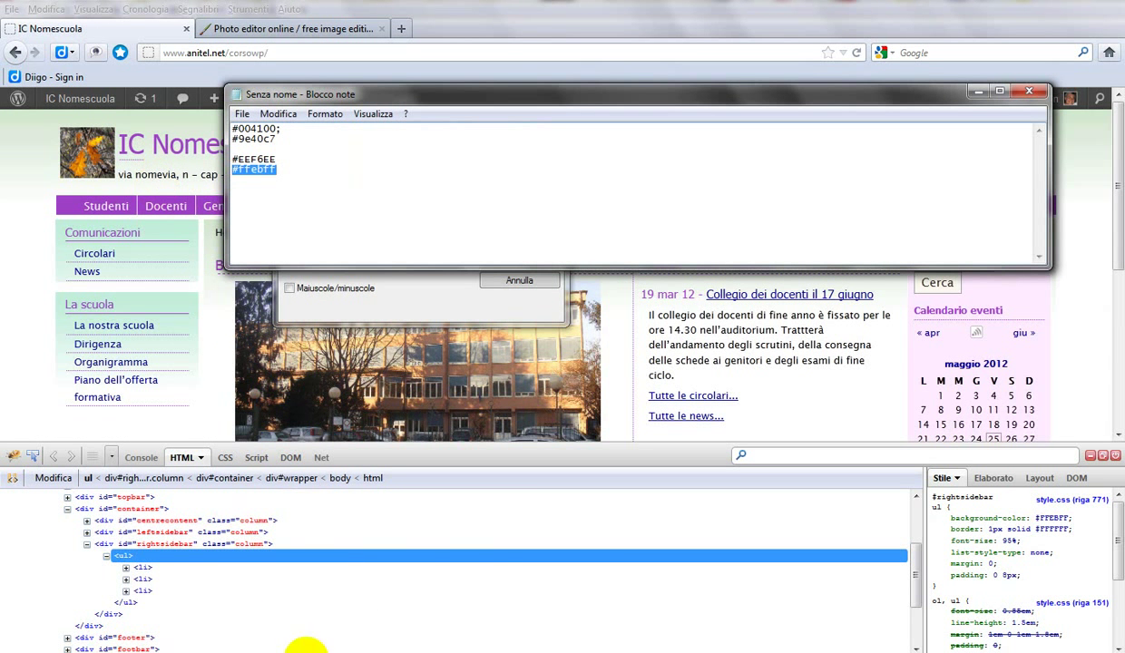
pyautogui.moveTo(307, 648)
pyautogui.click(363, 608)
pyautogui.moveTo(388, 241); pyautogui.dragTo(297, 210)
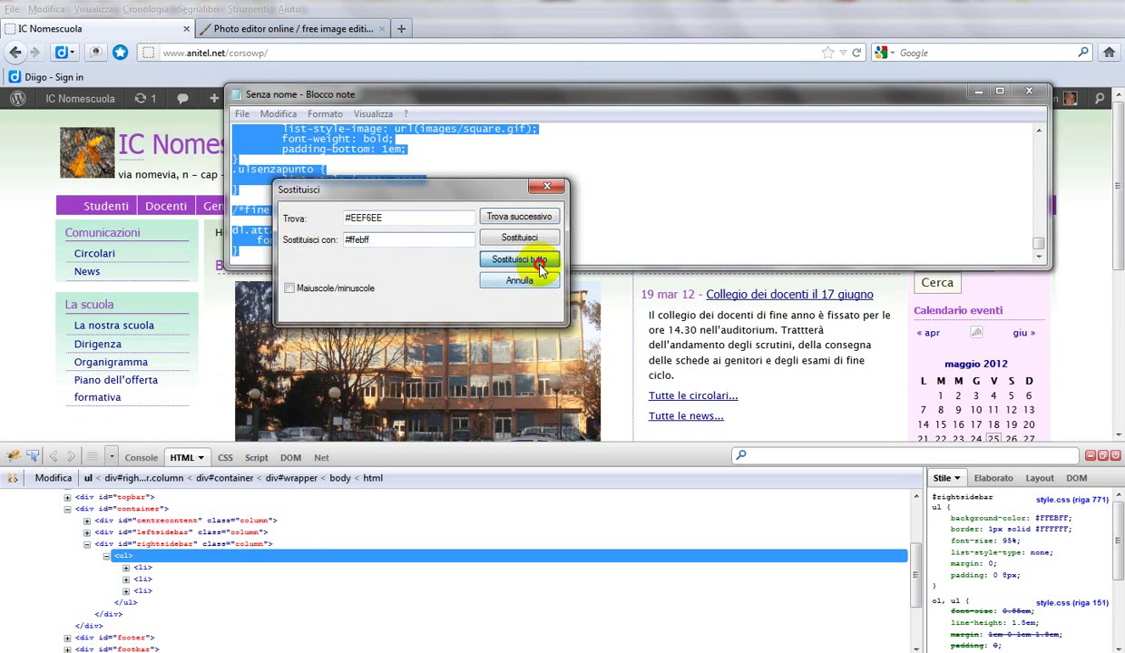
pyautogui.click(520, 260)
# Step: Close the replace dialog and select all the edited CSS in Notepad to copy it
pyautogui.click(517, 279)
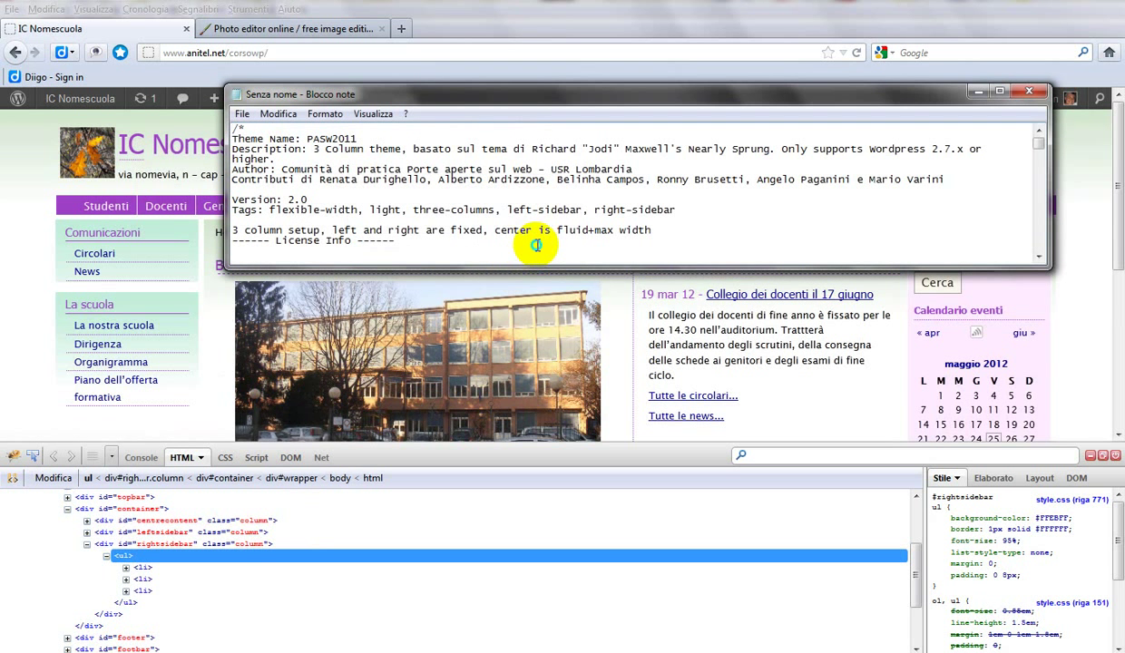
pyautogui.rightClick(535, 244)
pyautogui.click(580, 356)
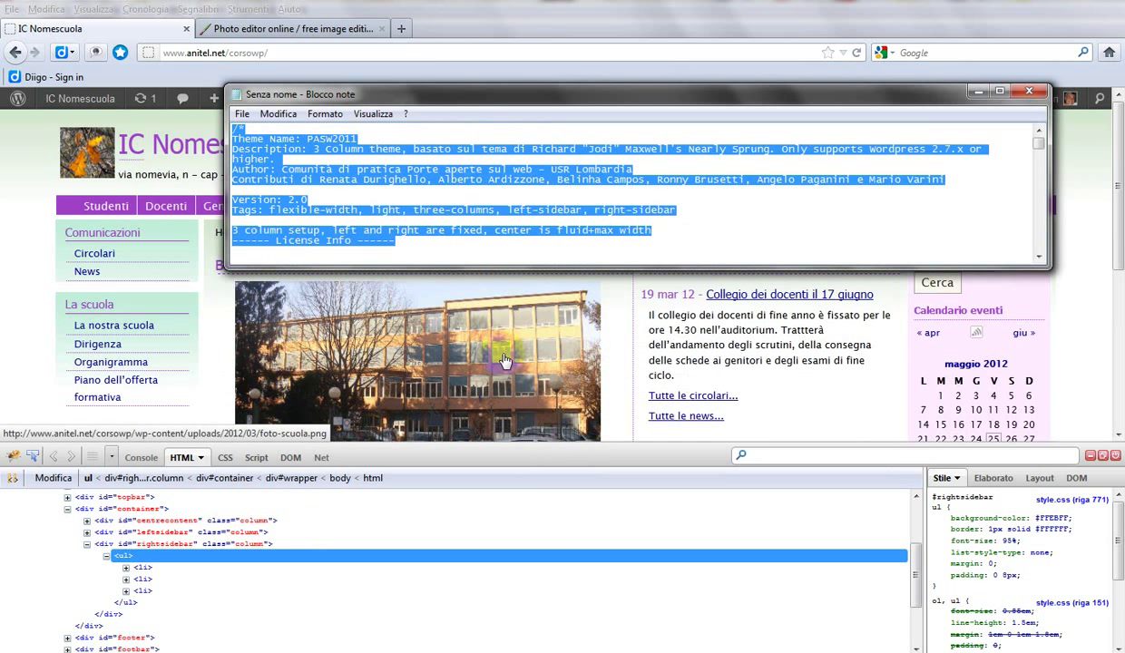
# Step: Open the PASW2011 theme's style.css in the WordPress theme editor
pyautogui.click(13, 181)
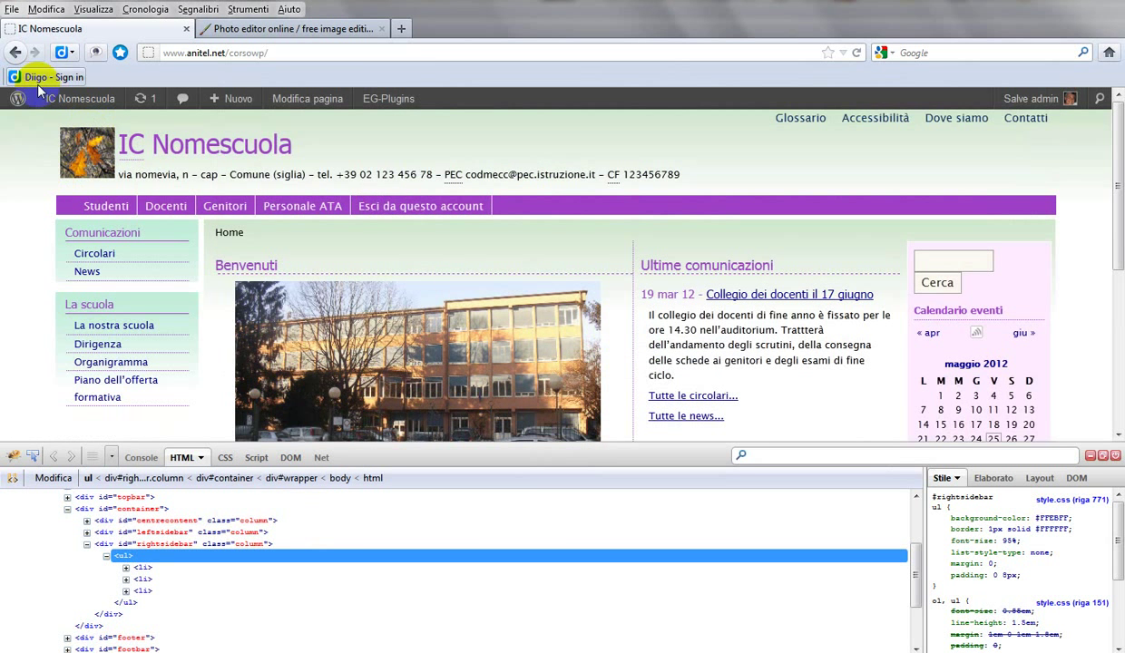
pyautogui.moveTo(38, 100)
pyautogui.click(57, 124)
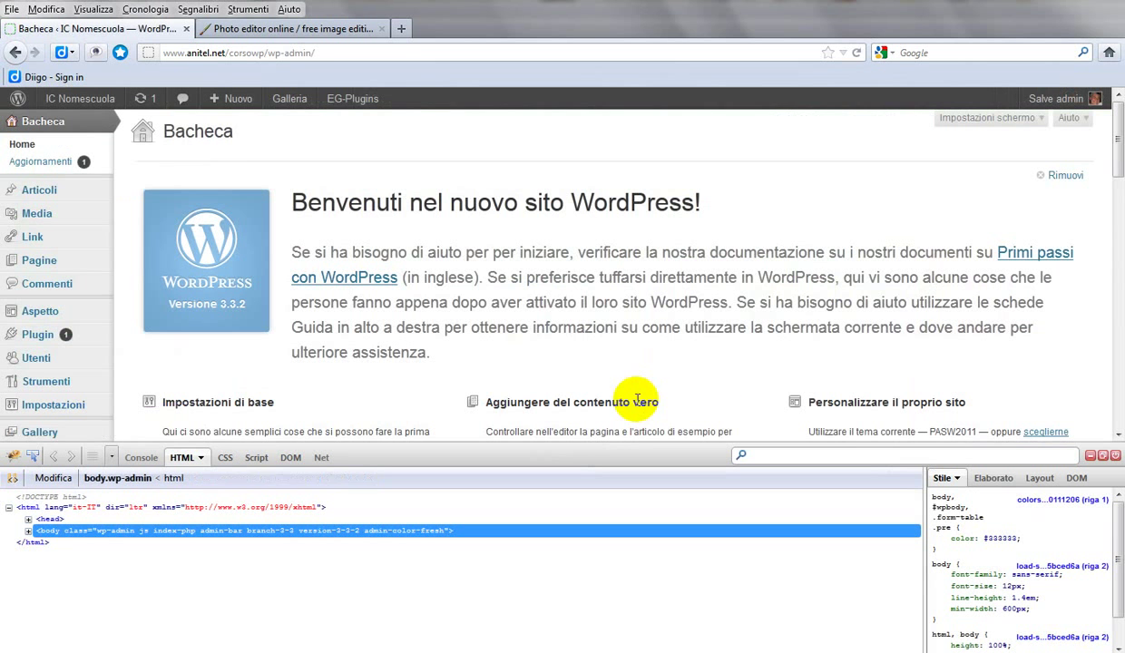
pyautogui.moveTo(55, 317)
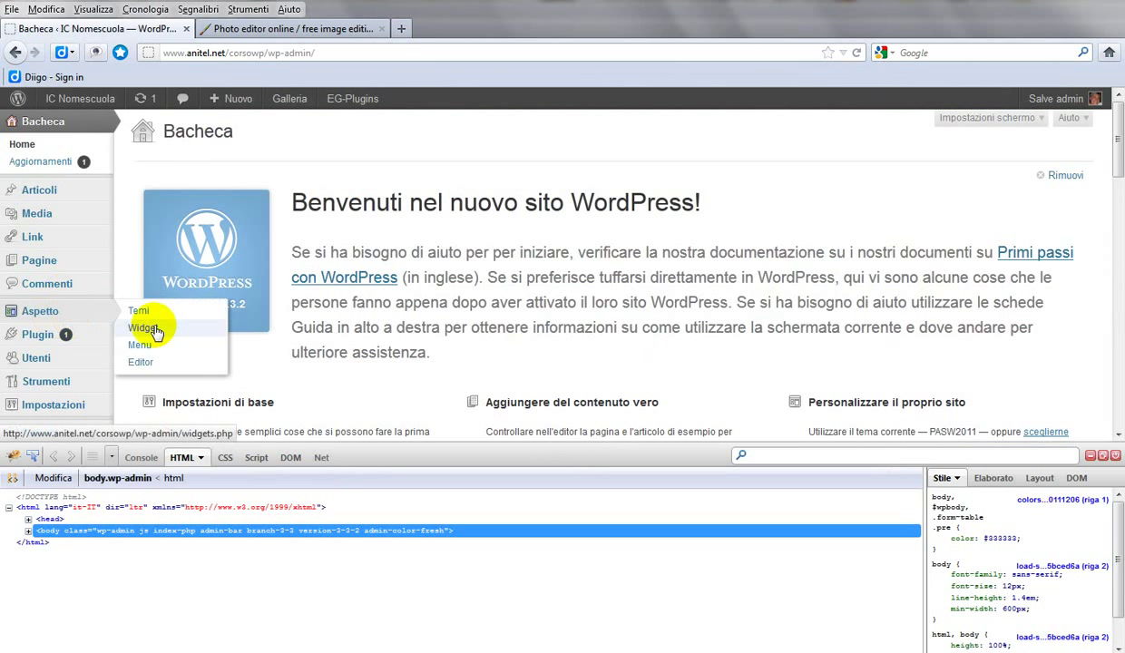
pyautogui.click(140, 361)
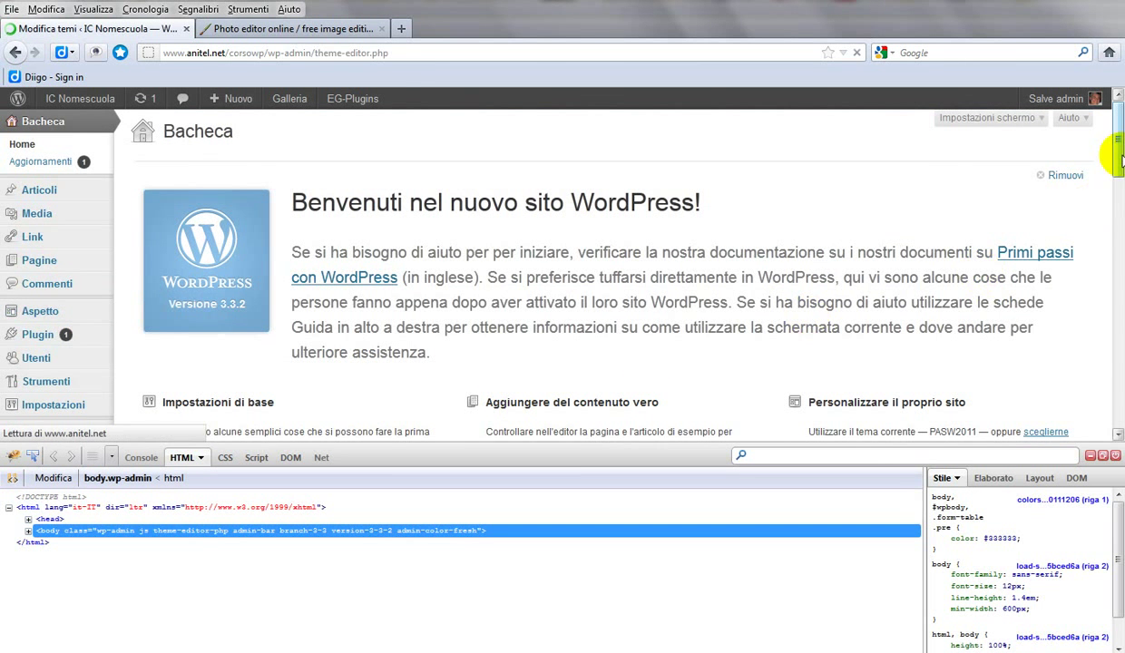
pyautogui.scroll(-10, 1101, 272)
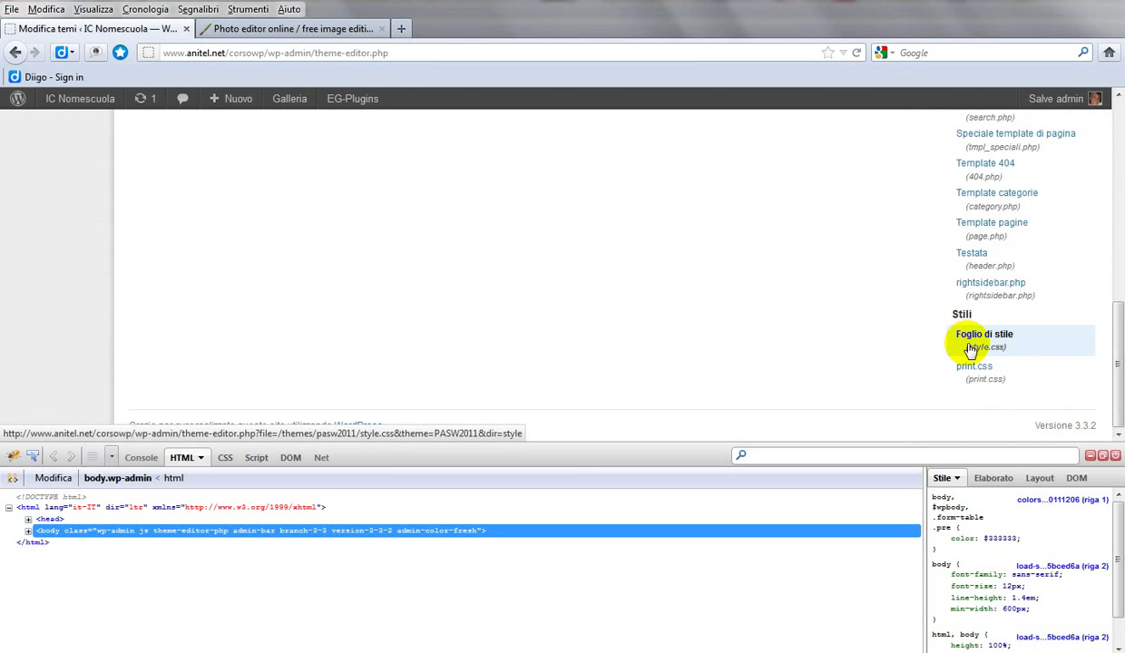
pyautogui.click(970, 349)
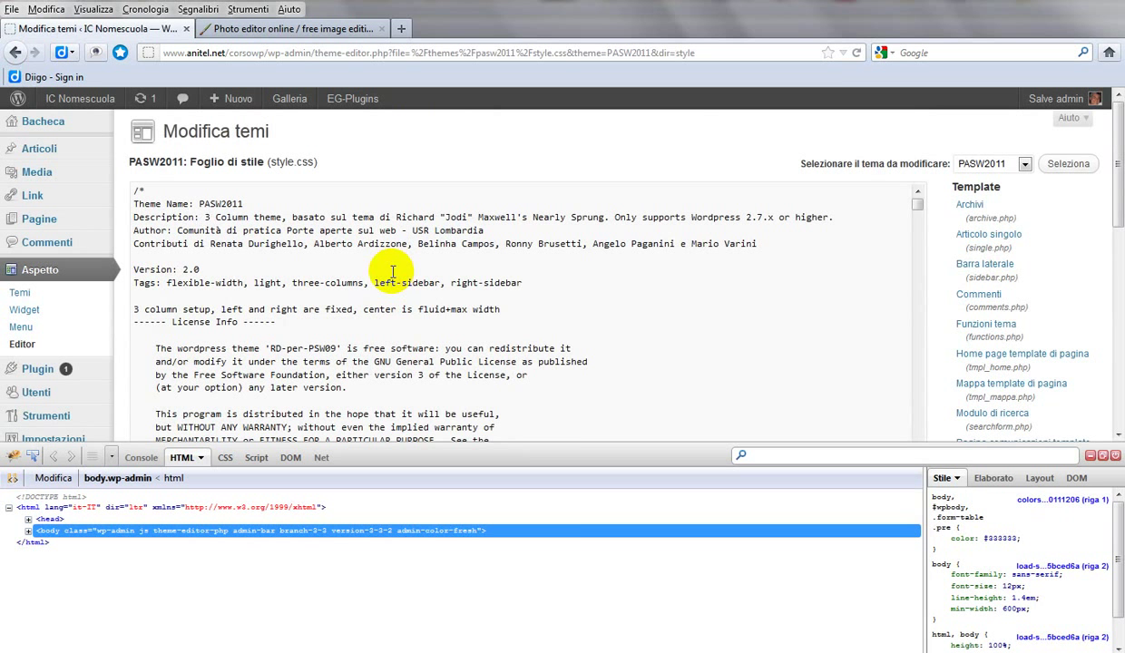
# Step: Replace the whole stylesheet with the edited CSS and save the file
pyautogui.click(391, 270)
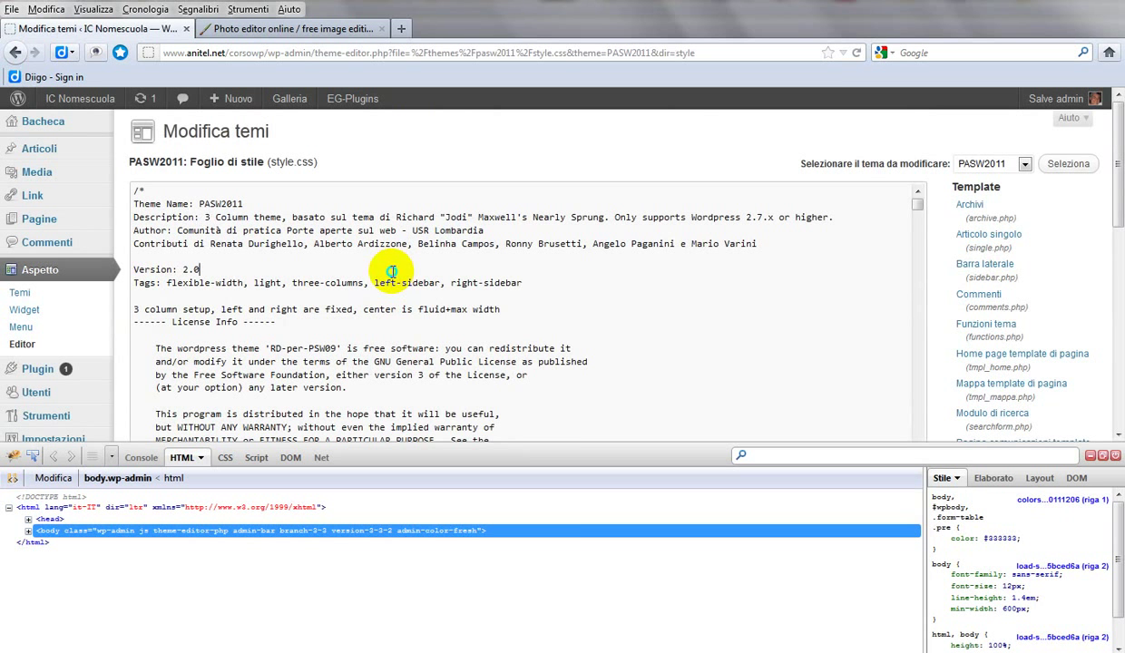
pyautogui.rightClick(391, 270)
pyautogui.click(431, 416)
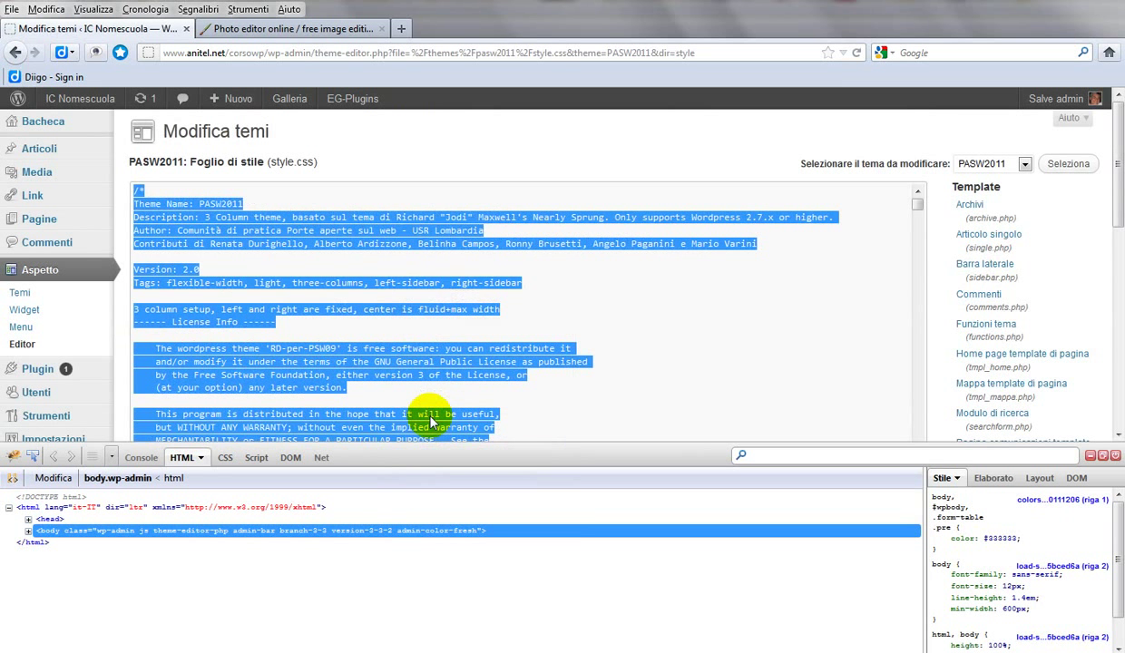
pyautogui.hotkey('ctrl', 'v')
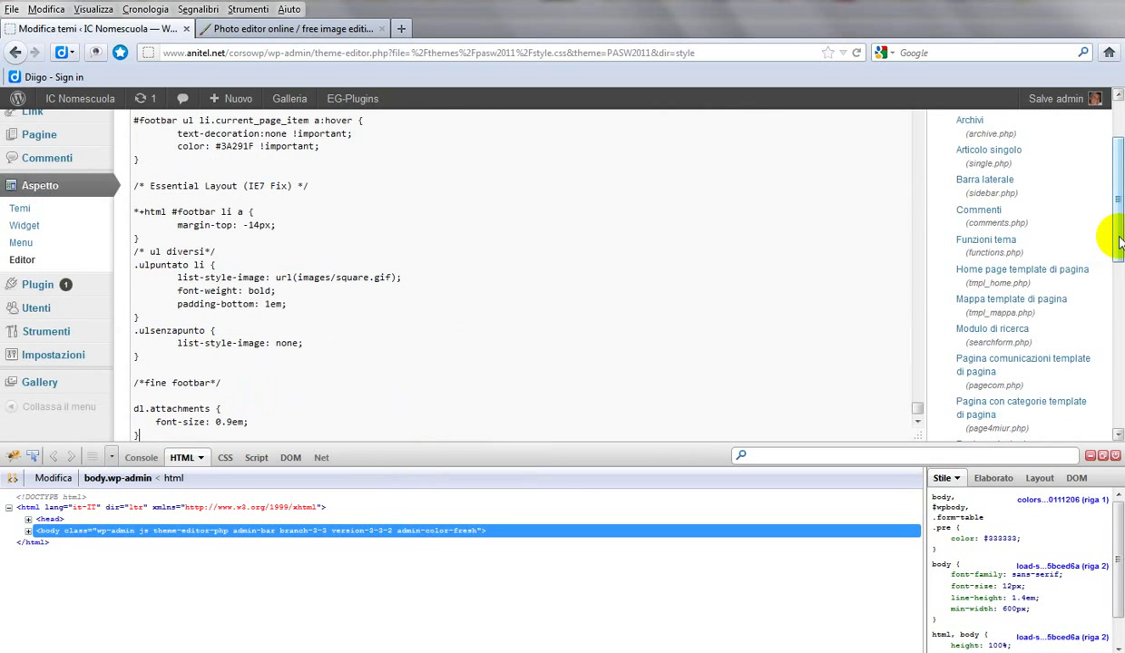
pyautogui.scroll(-5, 1089, 272)
pyautogui.scroll(2, 355, 227)
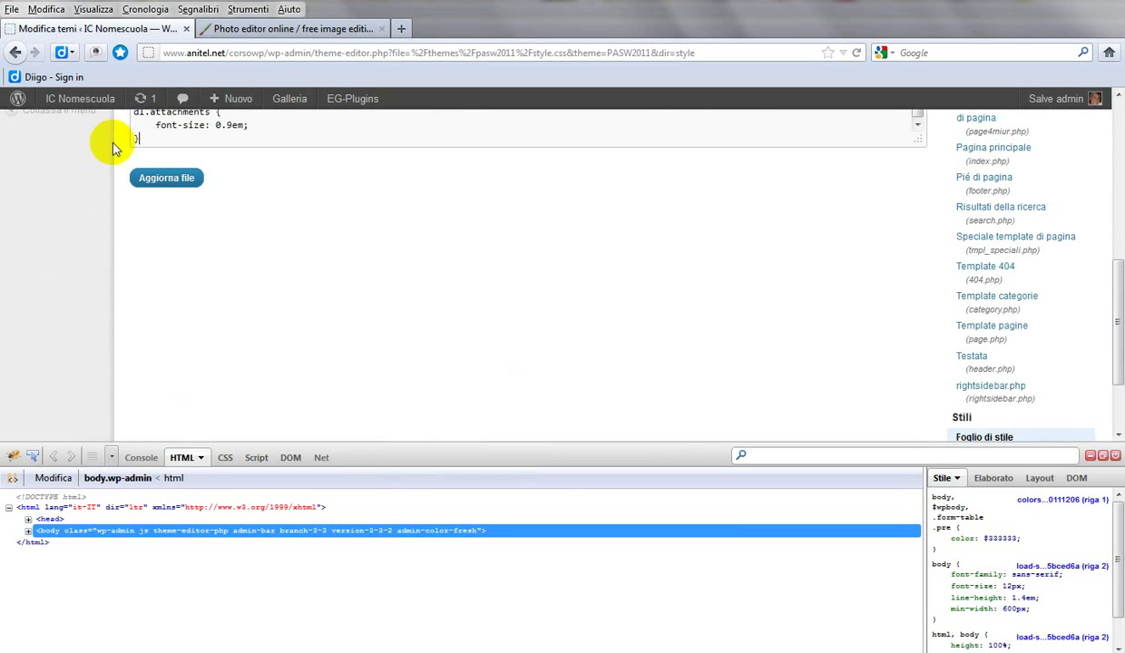
pyautogui.click(145, 181)
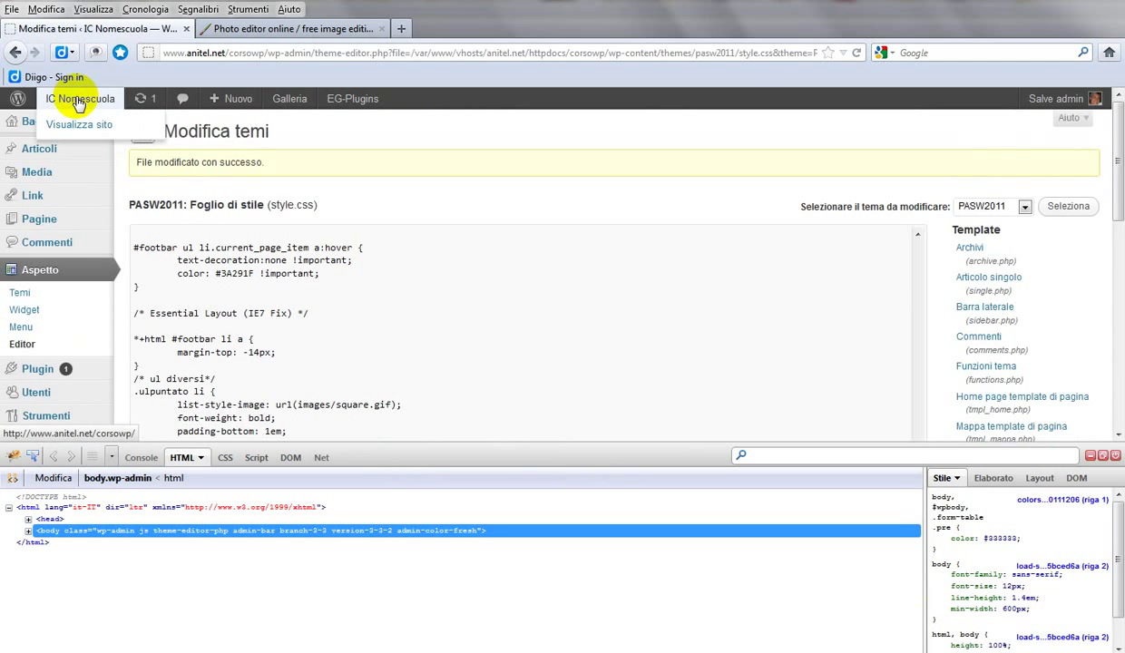
# Step: View the IC Nomescuola homepage and scroll through it to check the pale pink #ffebff sidebar
pyautogui.click(80, 97)
pyautogui.scroll(-4, 660, 261)
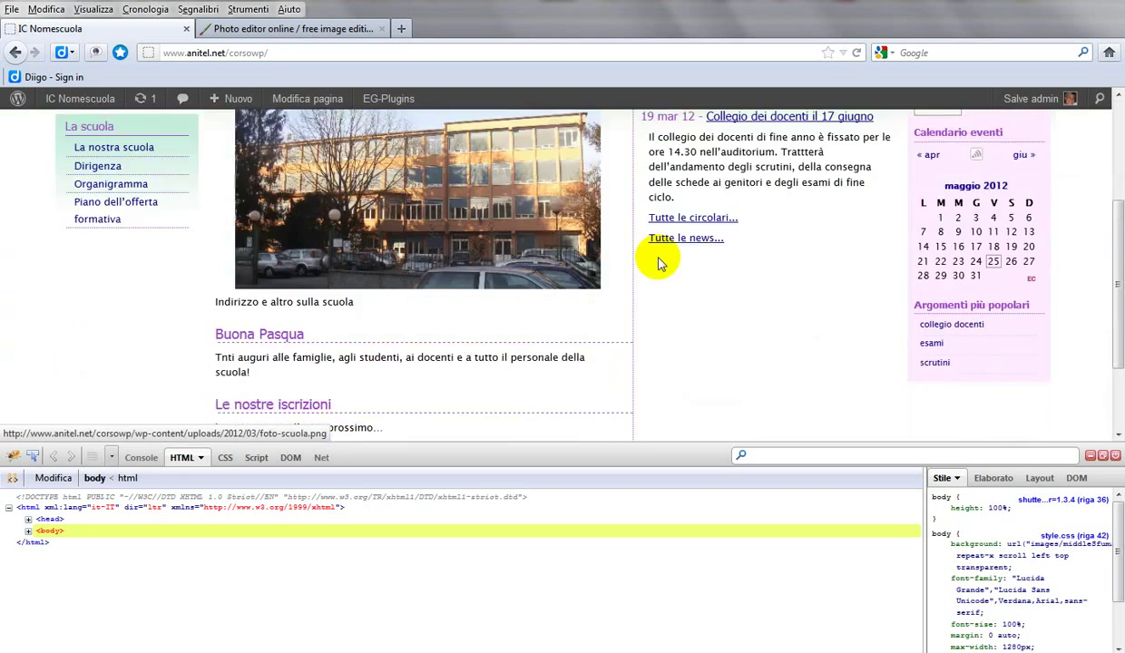
pyautogui.scroll(-2, 661, 262)
pyautogui.scroll(6, 660, 261)
pyautogui.scroll(-4, 659, 259)
pyautogui.scroll(-2, 660, 258)
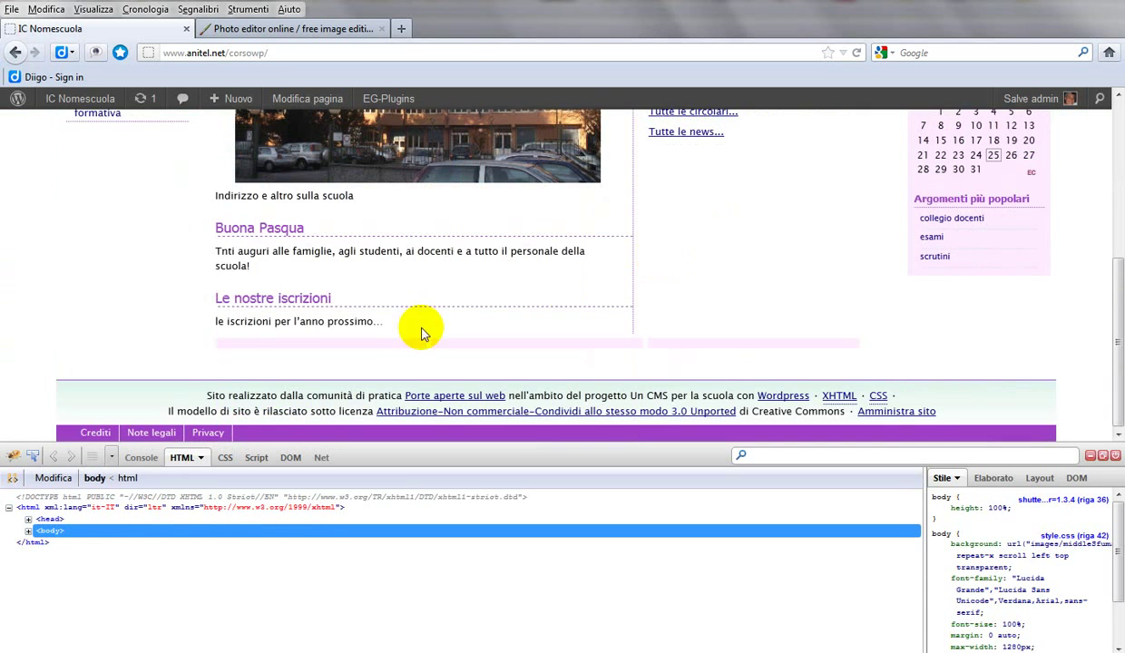
pyautogui.scroll(6, 451, 340)
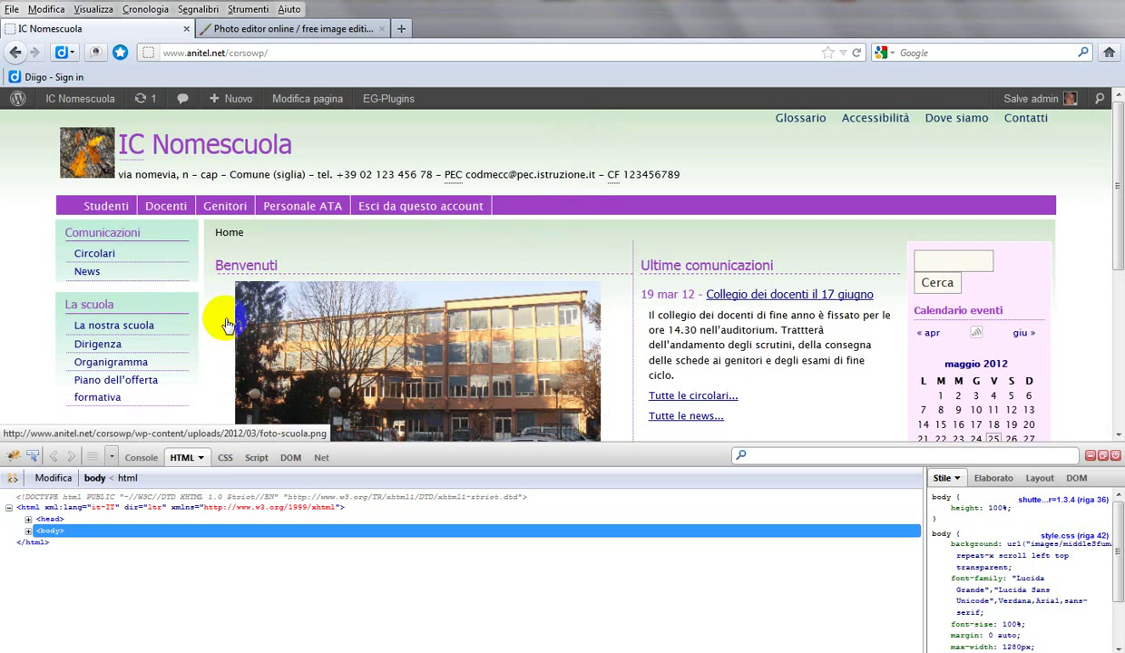
pyautogui.moveTo(93, 98)
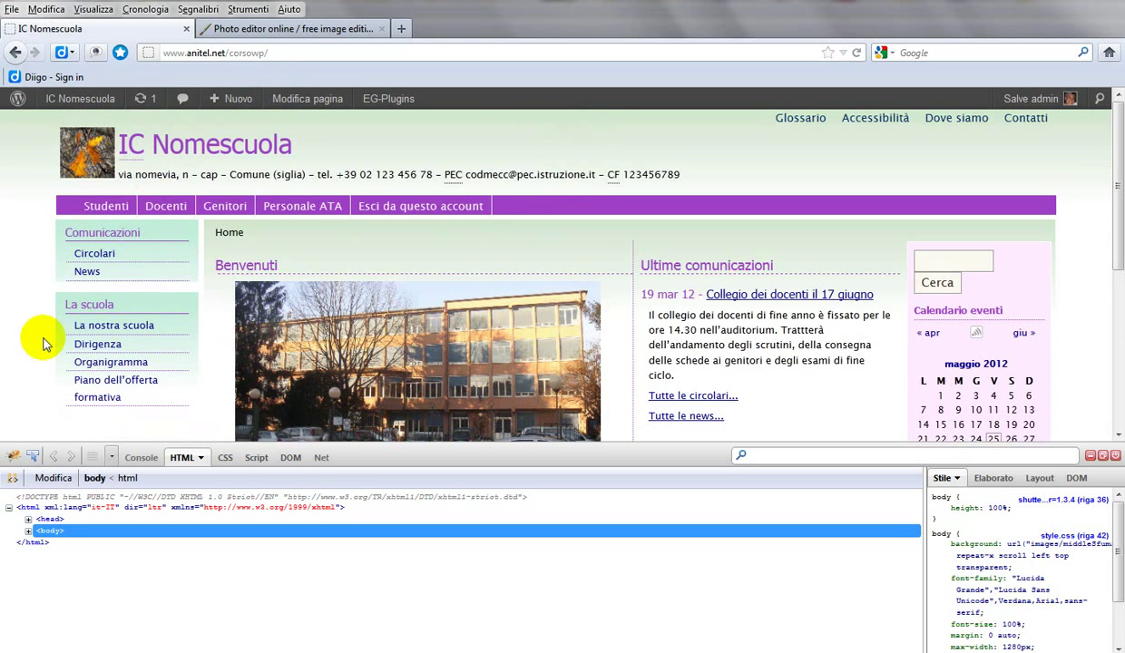
pyautogui.click(14, 458)
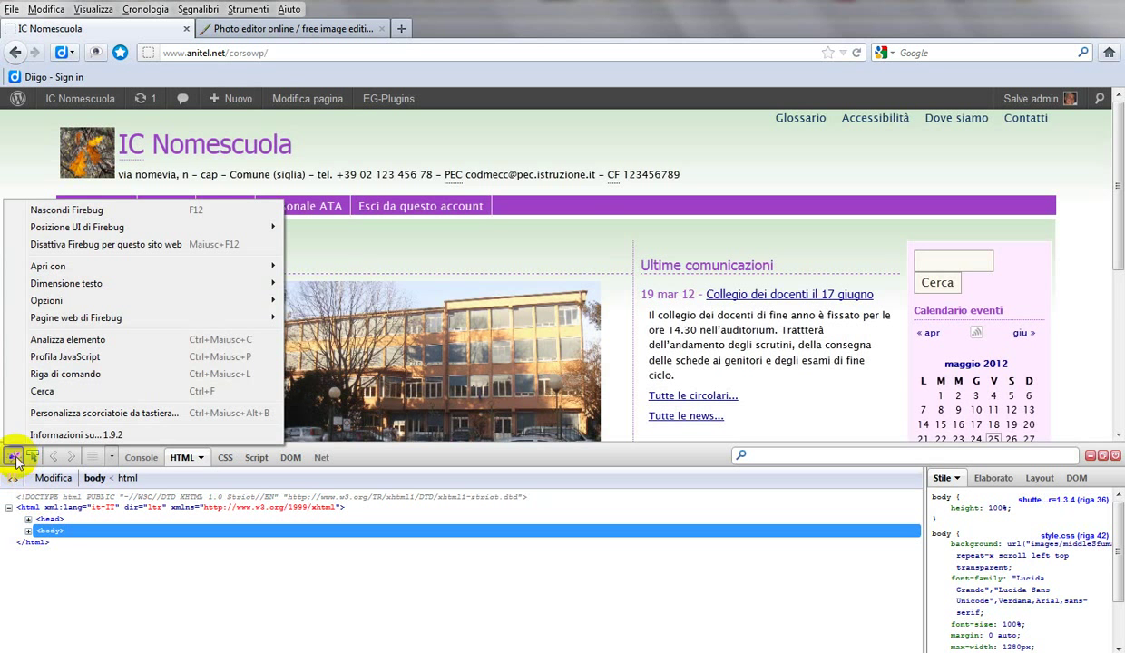
# Step: Inspect the header menu in Firebug and select the middleSfuma name in its background url
pyautogui.click(46, 341)
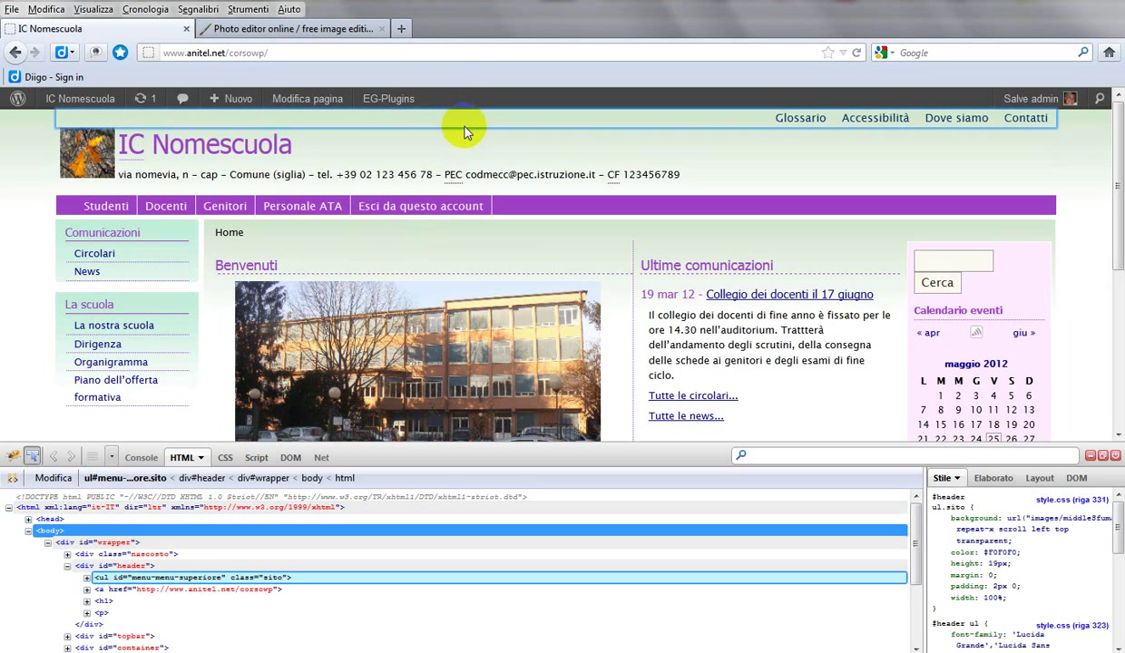
pyautogui.click(464, 125)
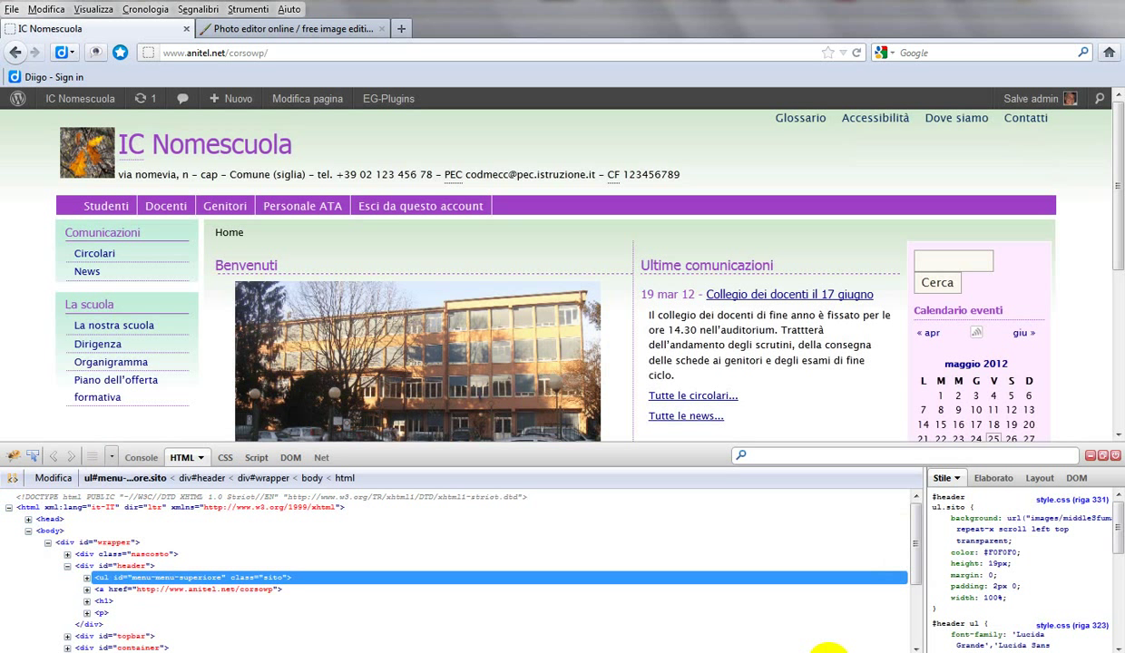
pyautogui.moveTo(1065, 519)
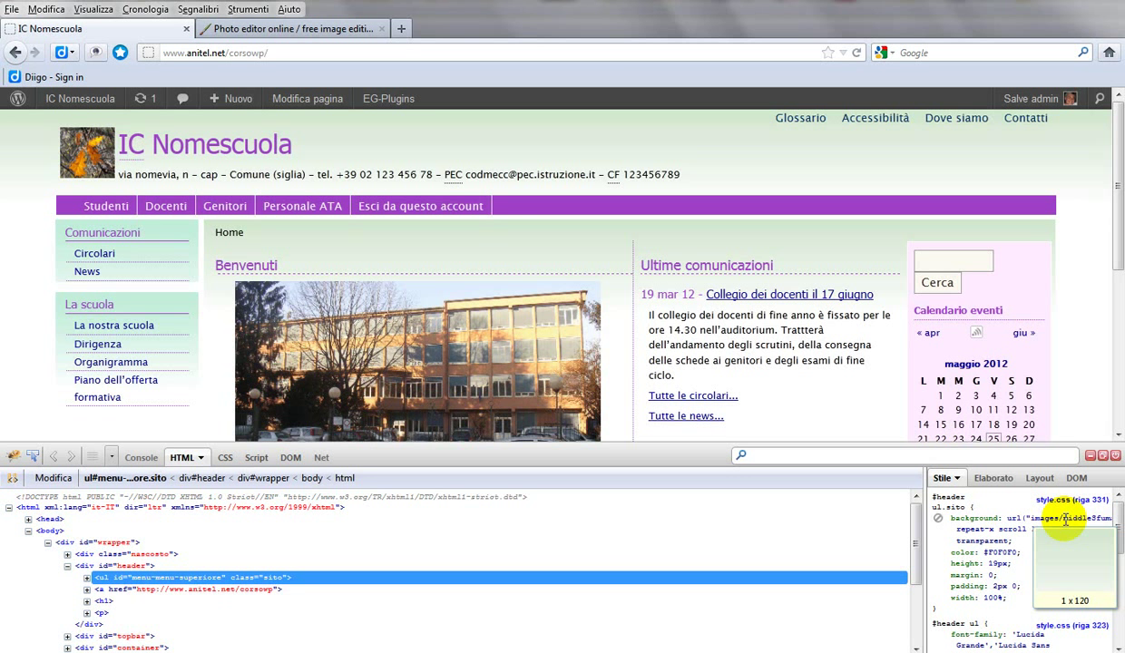
pyautogui.click(1065, 519)
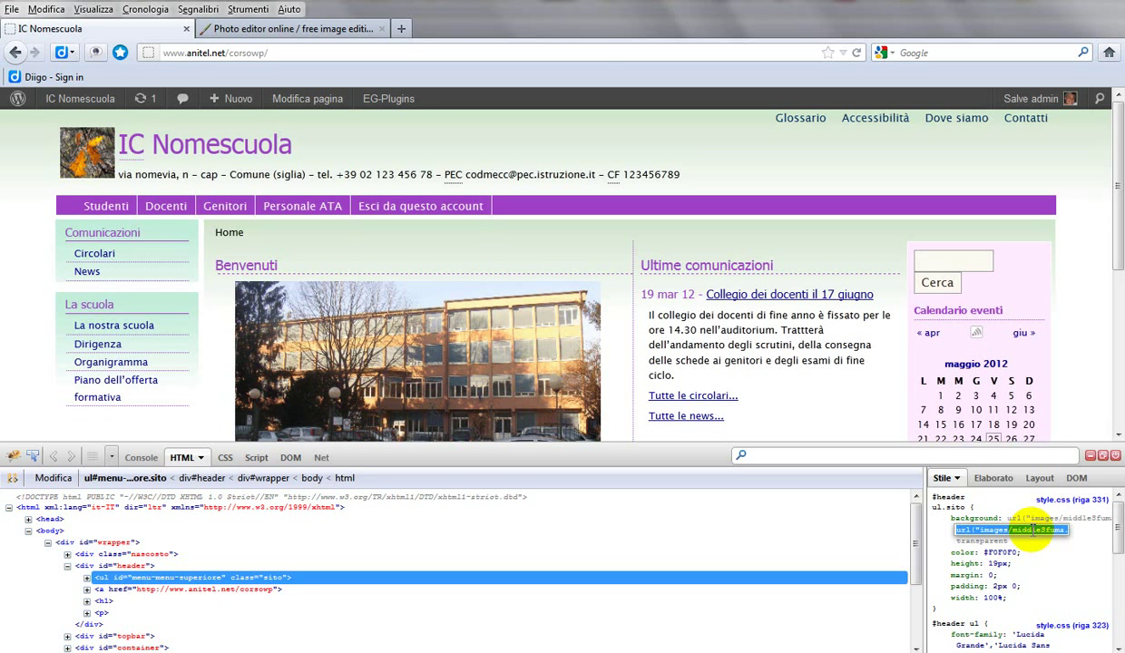
pyautogui.click(1034, 523)
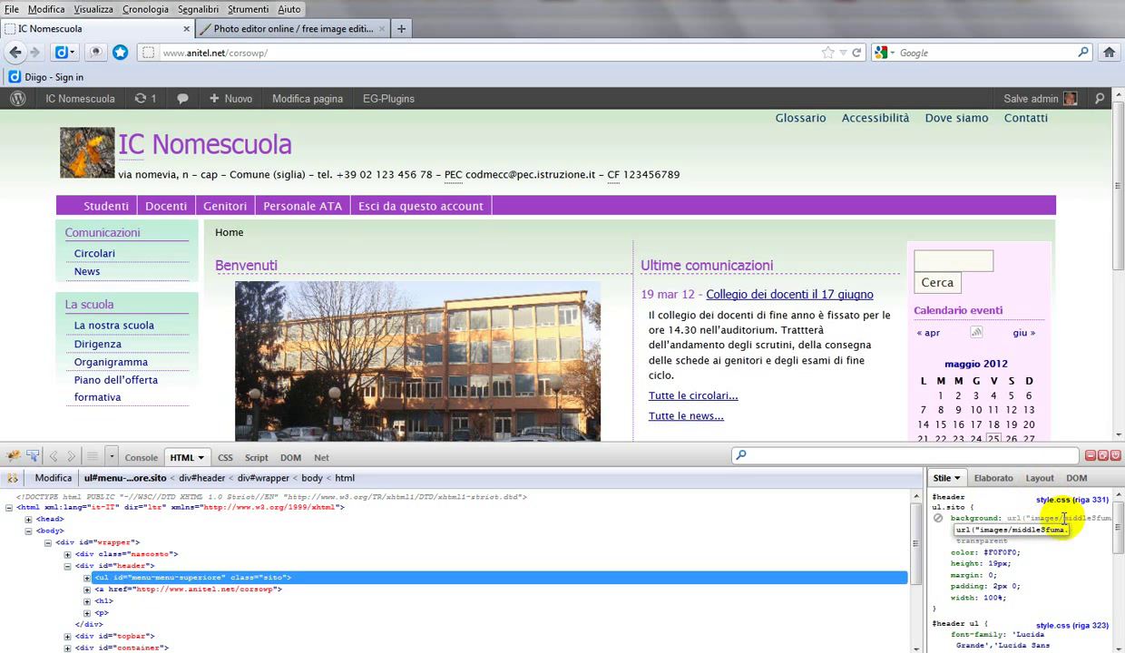
pyautogui.moveTo(1062, 519); pyautogui.dragTo(1119, 534)
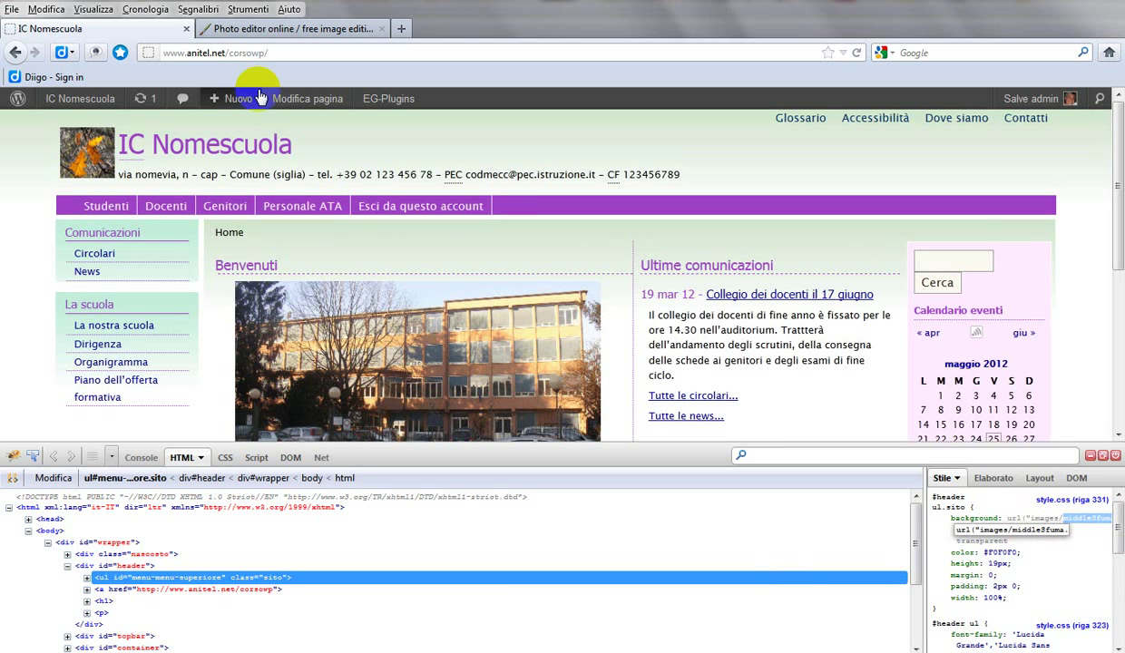
# Step: Close the blank image in Pixlr and open middleSfuma from the theme's images folder
pyautogui.click(221, 36)
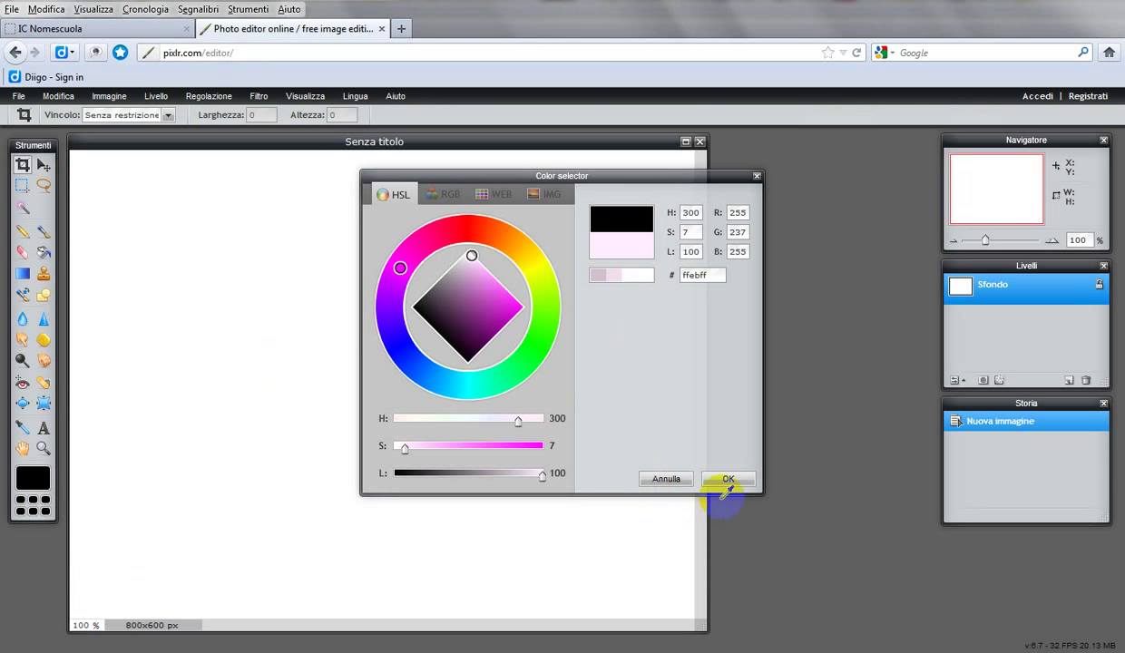
pyautogui.click(671, 478)
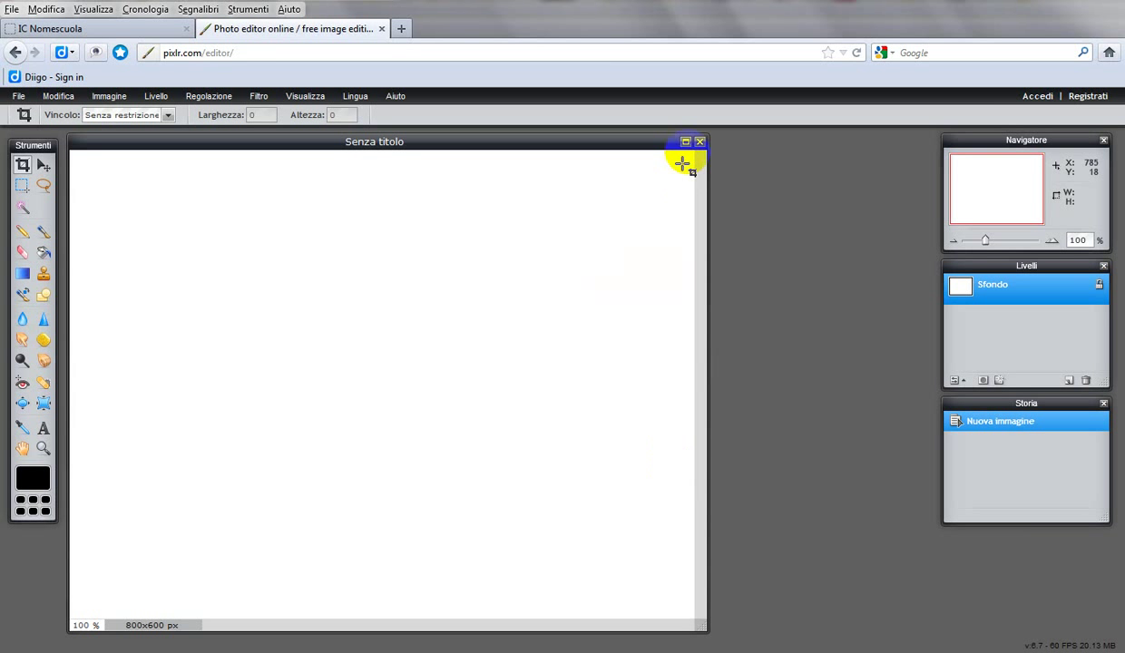
pyautogui.click(699, 142)
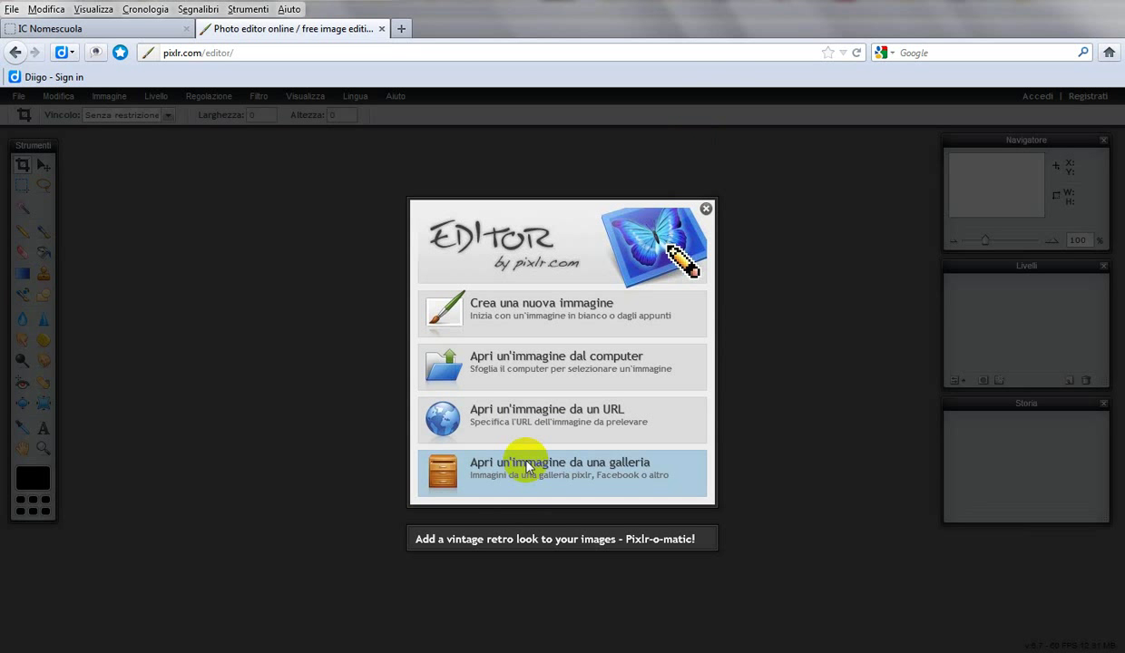
pyautogui.click(528, 388)
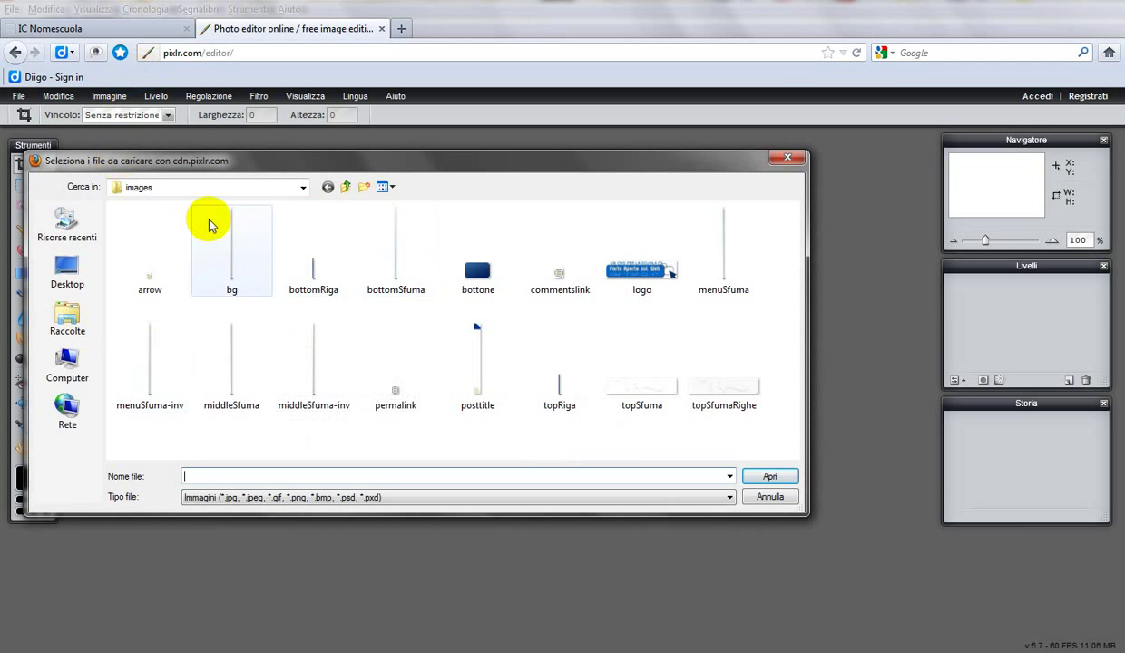
pyautogui.click(301, 188)
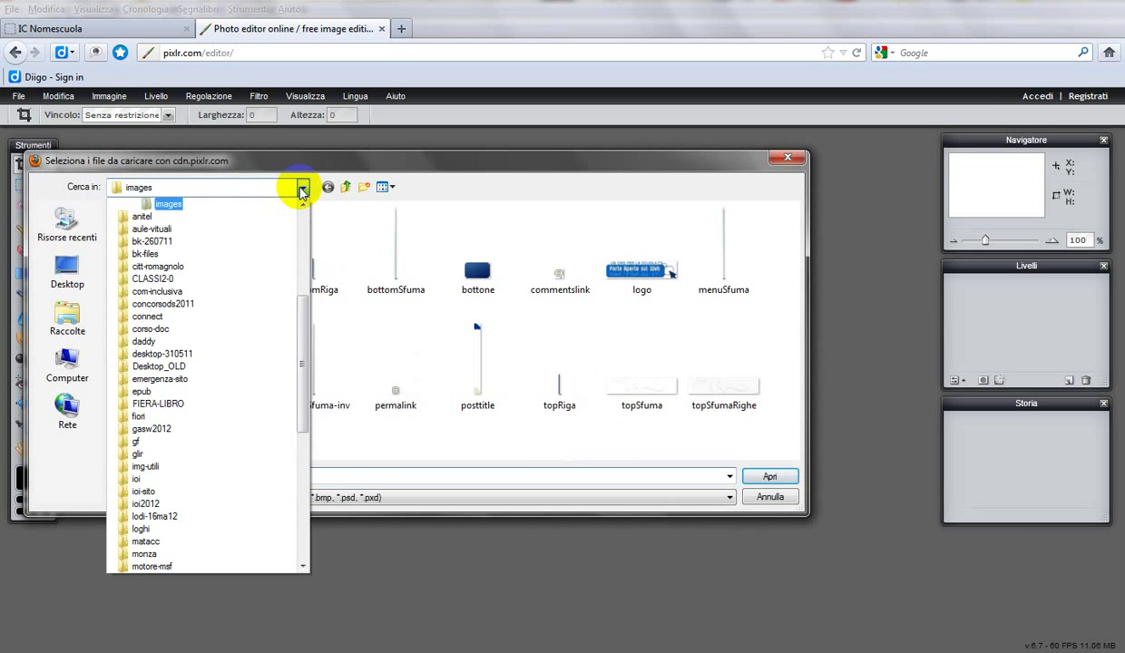
pyautogui.moveTo(299, 296); pyautogui.dragTo(304, 269)
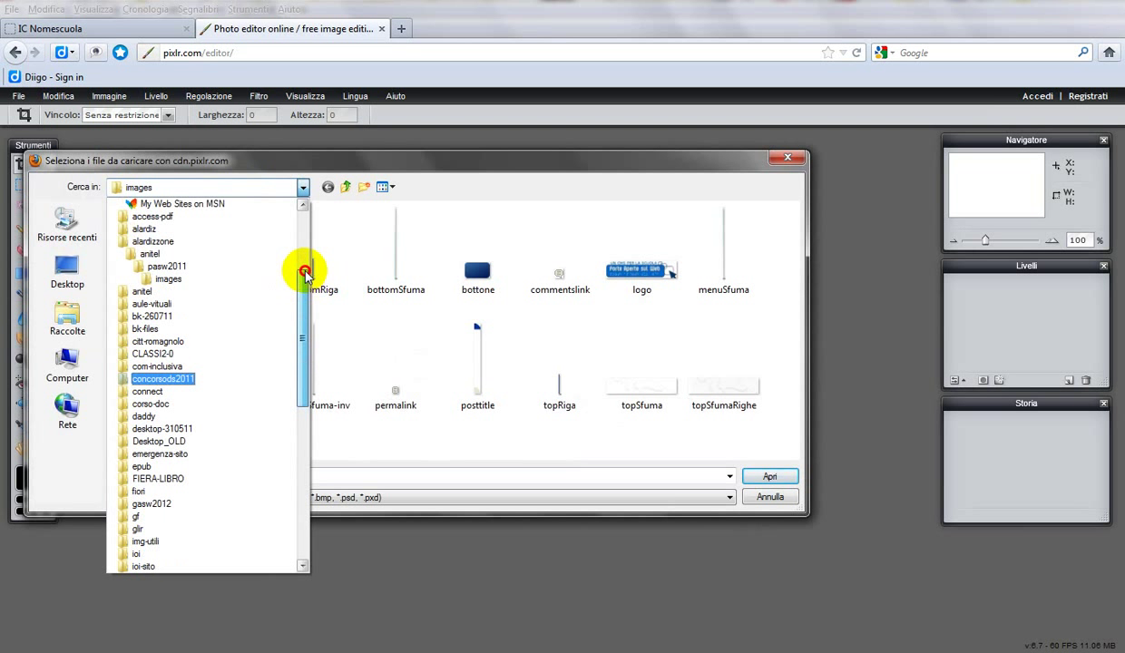
pyautogui.click(171, 283)
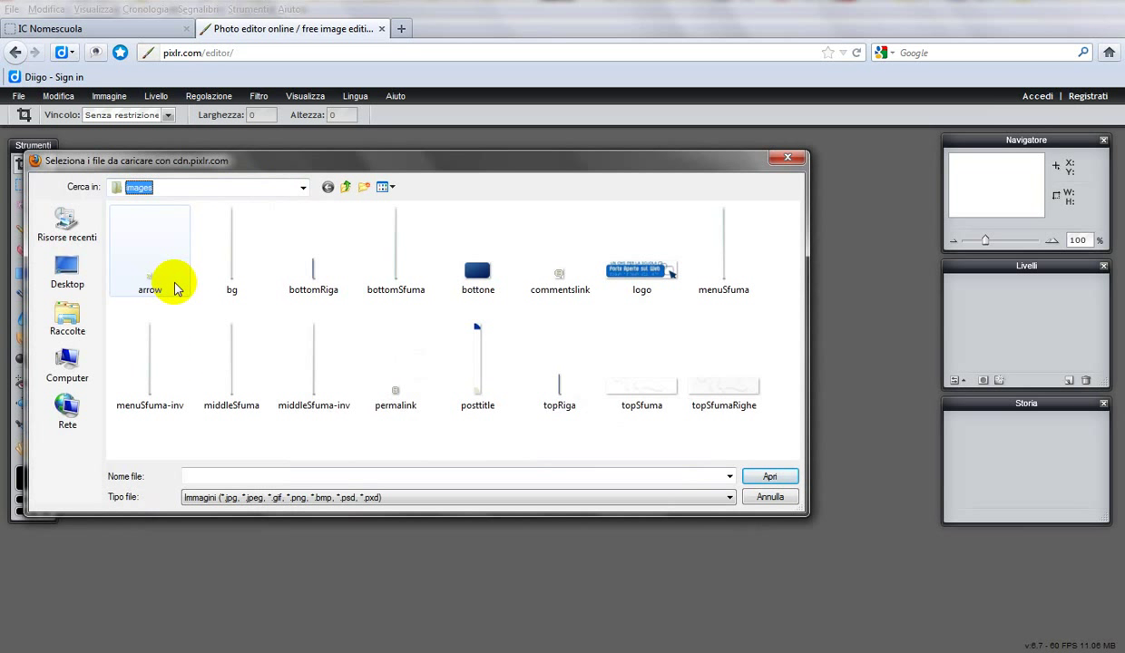
pyautogui.click(226, 395)
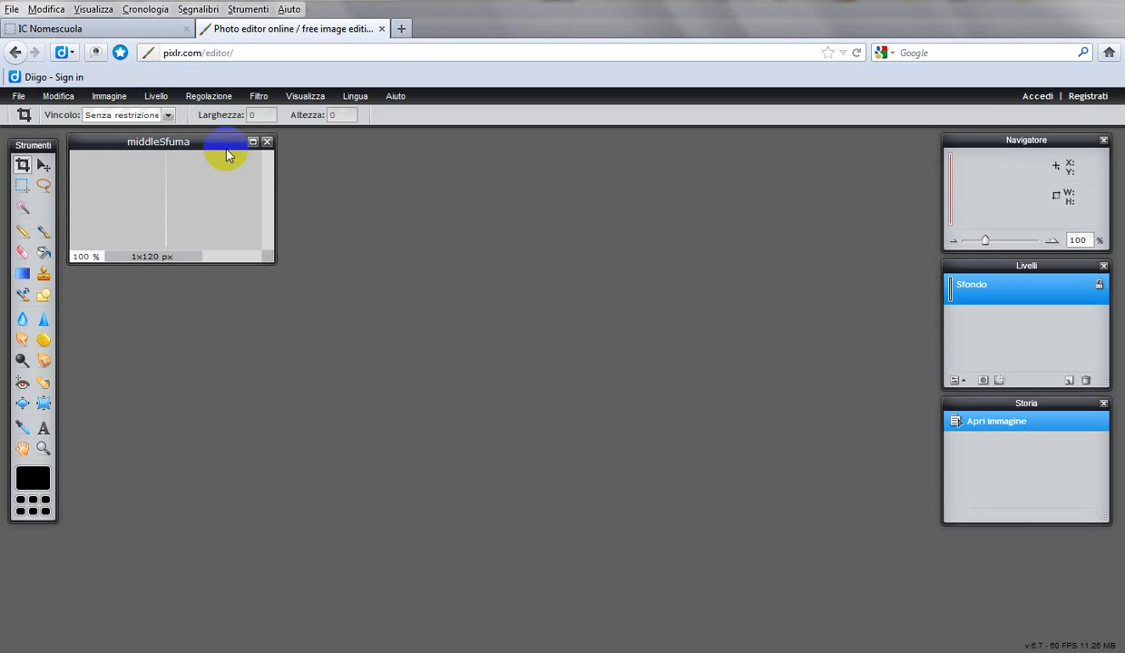
# Step: Maximize the middleSfuma window, zoom to 500% and select the entire image
pyautogui.moveTo(227, 151); pyautogui.dragTo(261, 158)
pyautogui.click(287, 150)
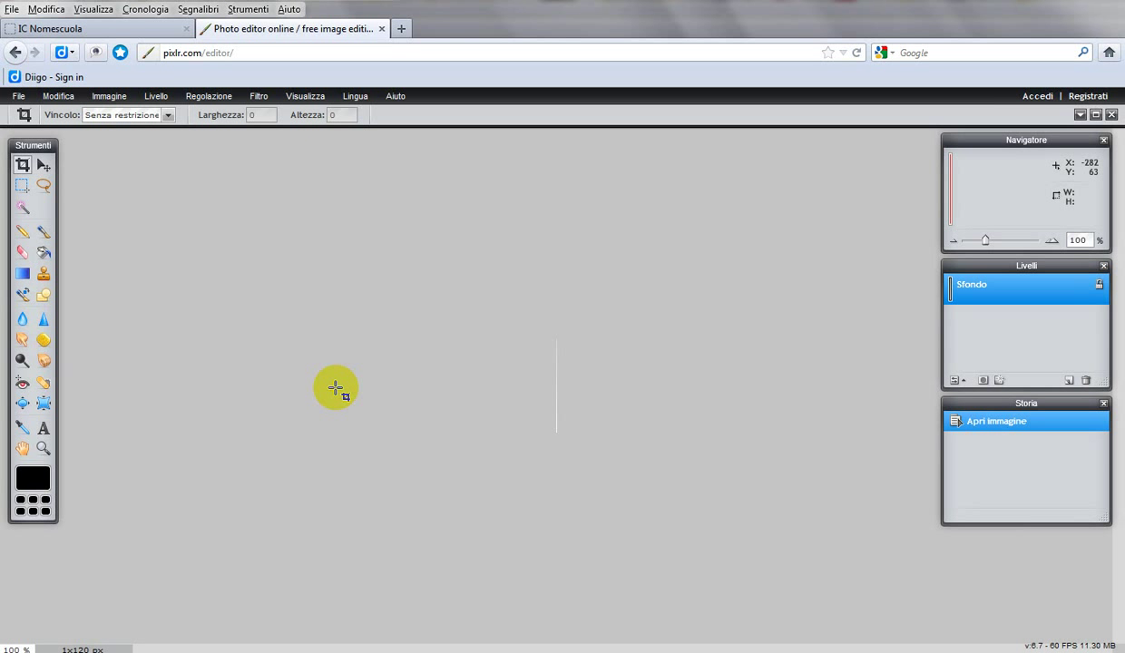
pyautogui.scroll(6, 336, 388)
pyautogui.scroll(1, 336, 388)
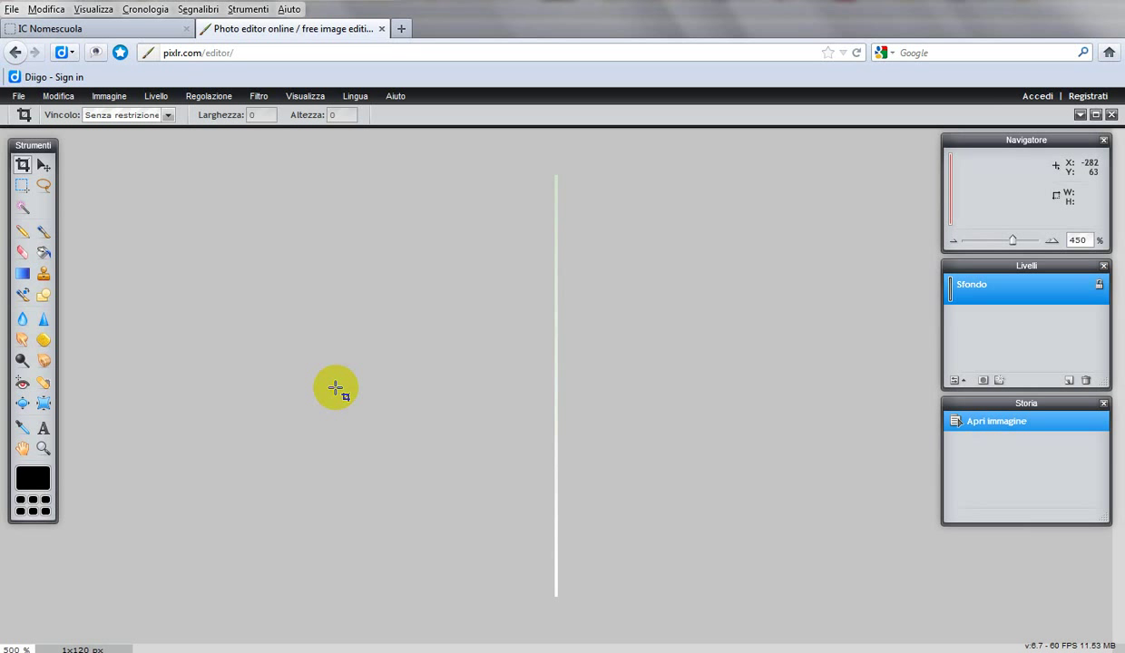
pyautogui.scroll(1, 335, 388)
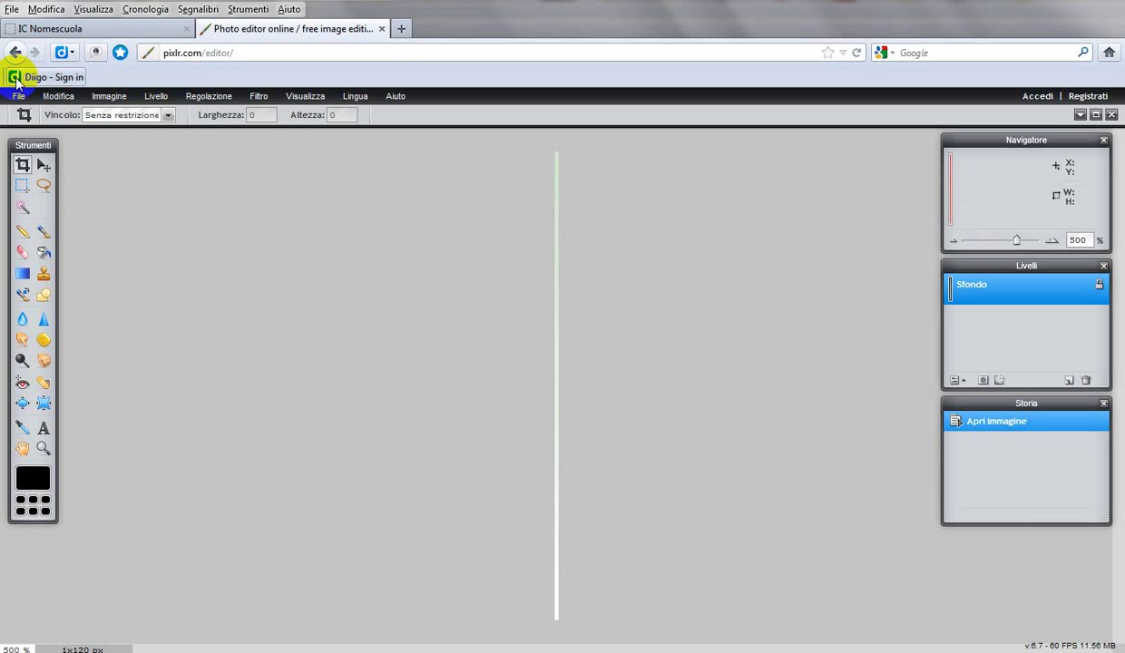
pyautogui.click(56, 97)
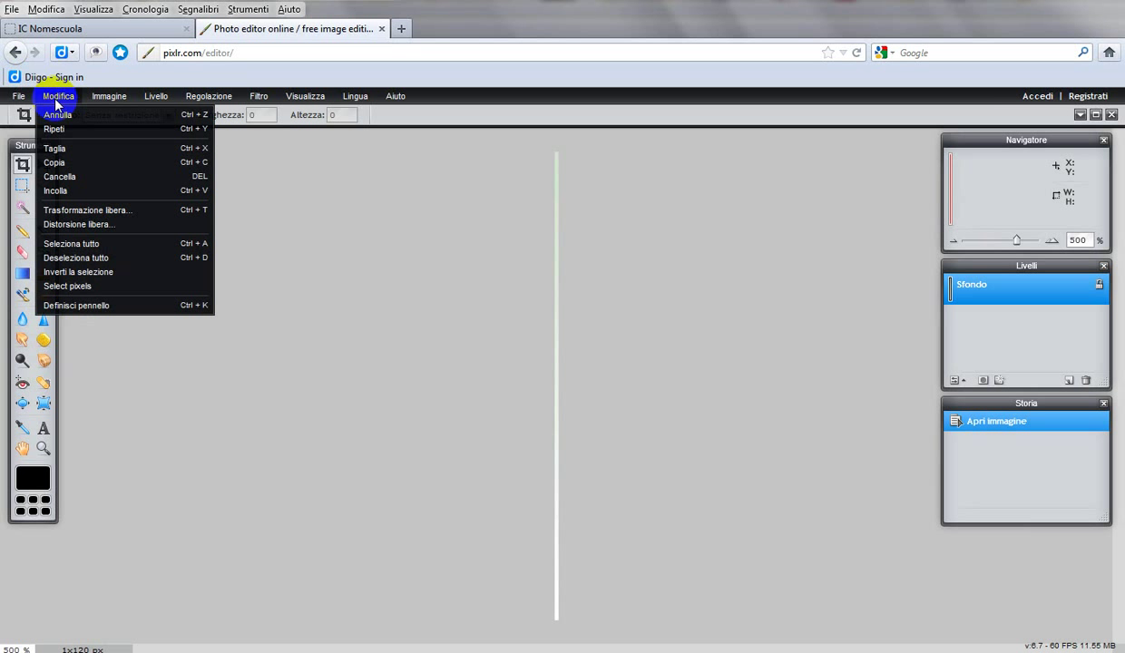
pyautogui.click(73, 243)
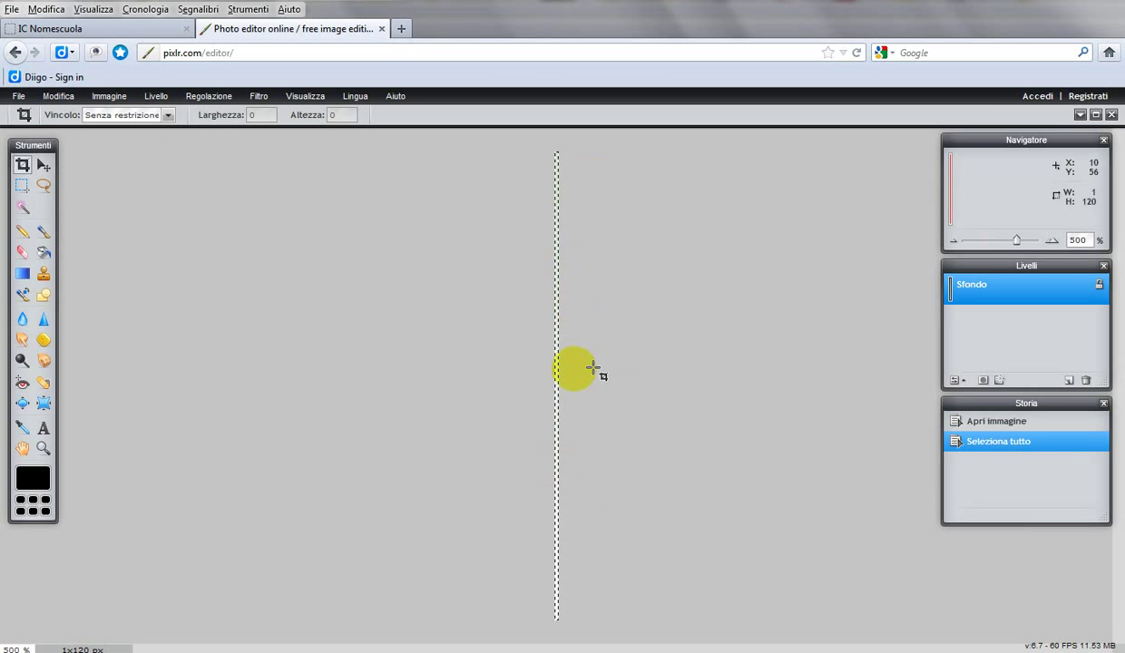
# Step: Open the colour picker for the black right stop of the gradient tool's Sfumatura
pyautogui.click(22, 276)
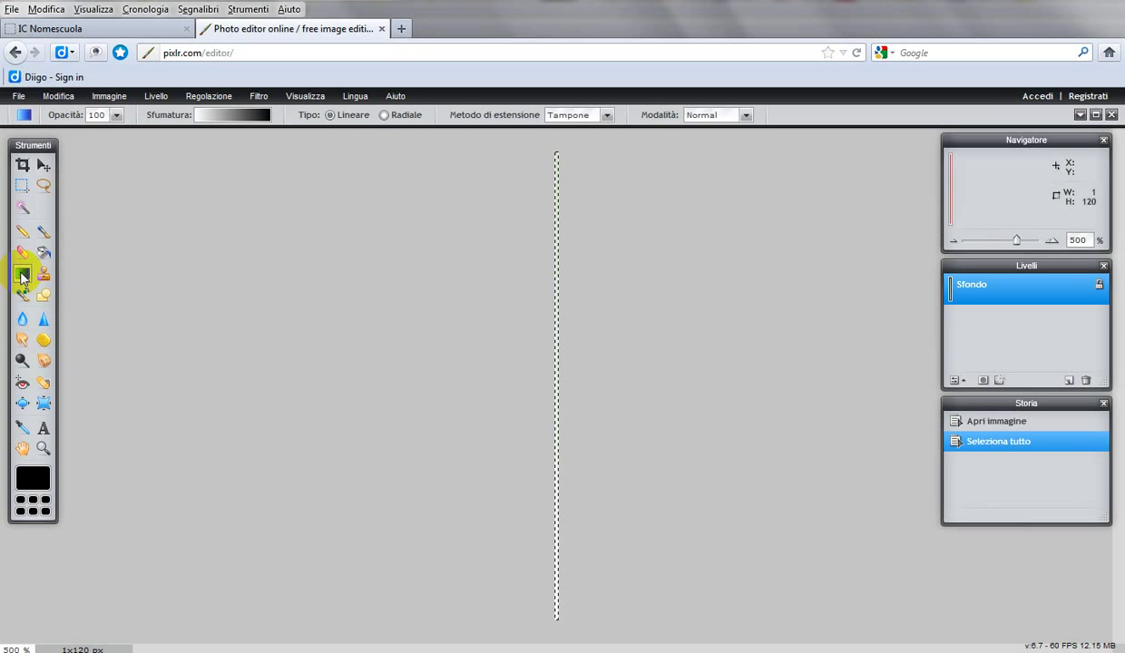
pyautogui.click(199, 115)
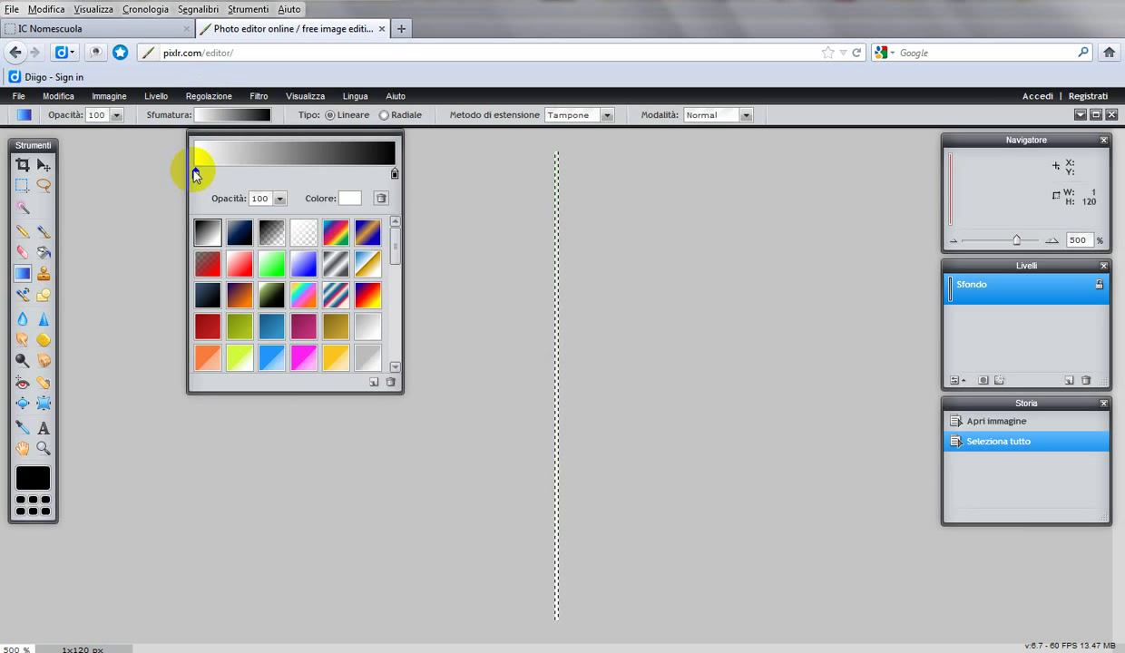
pyautogui.click(393, 176)
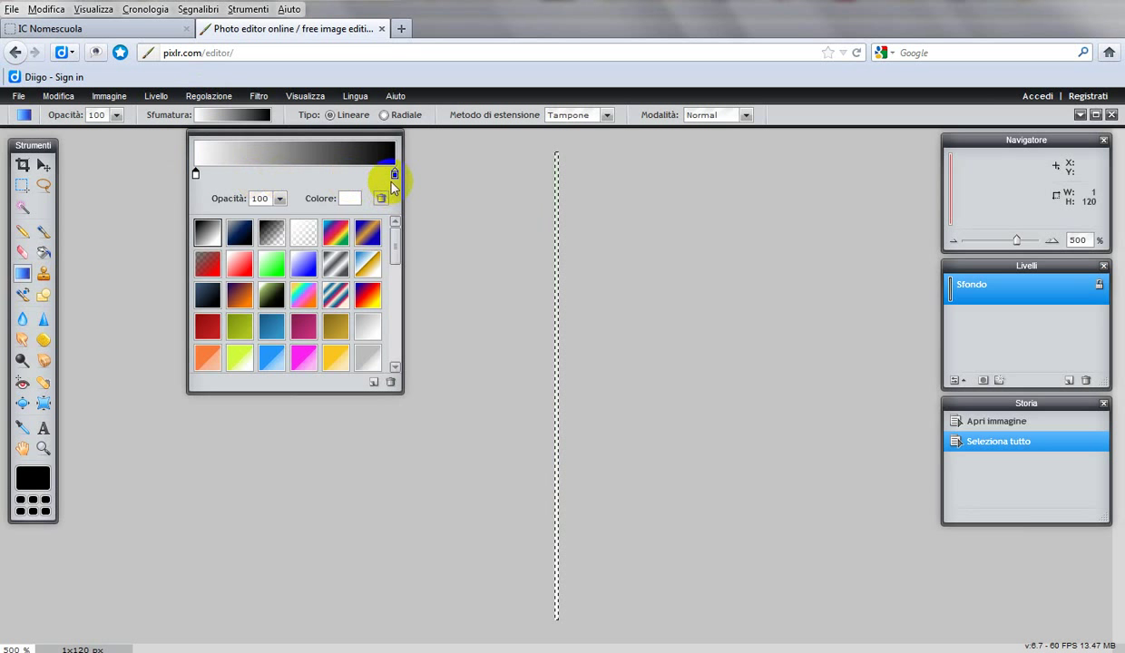
pyautogui.click(395, 175)
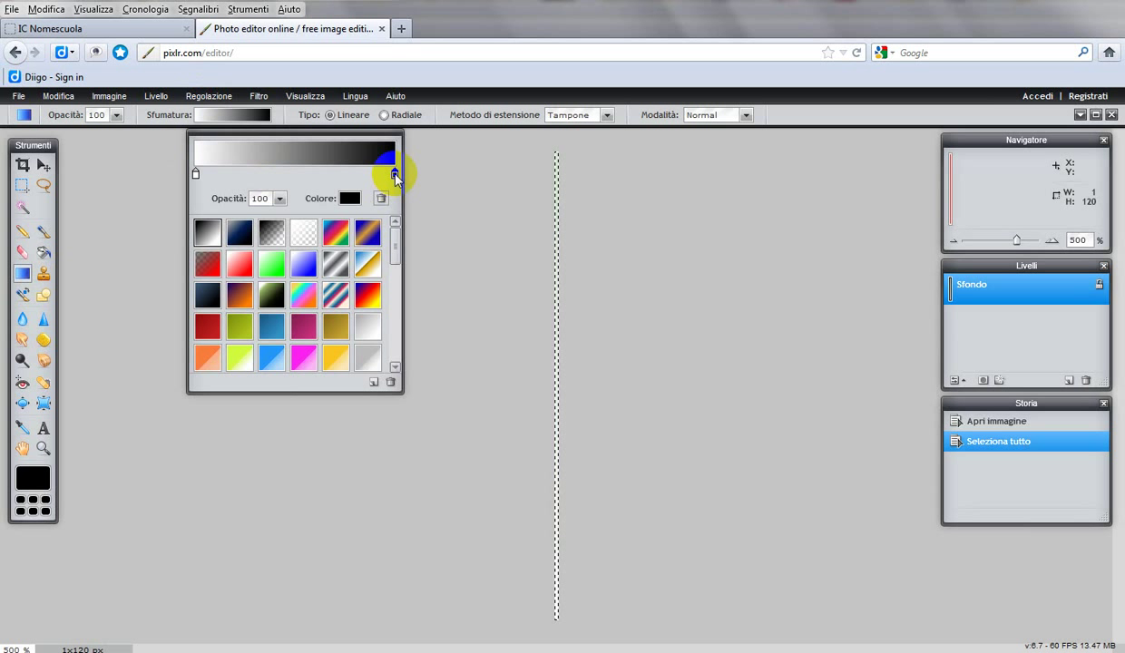
pyautogui.click(351, 197)
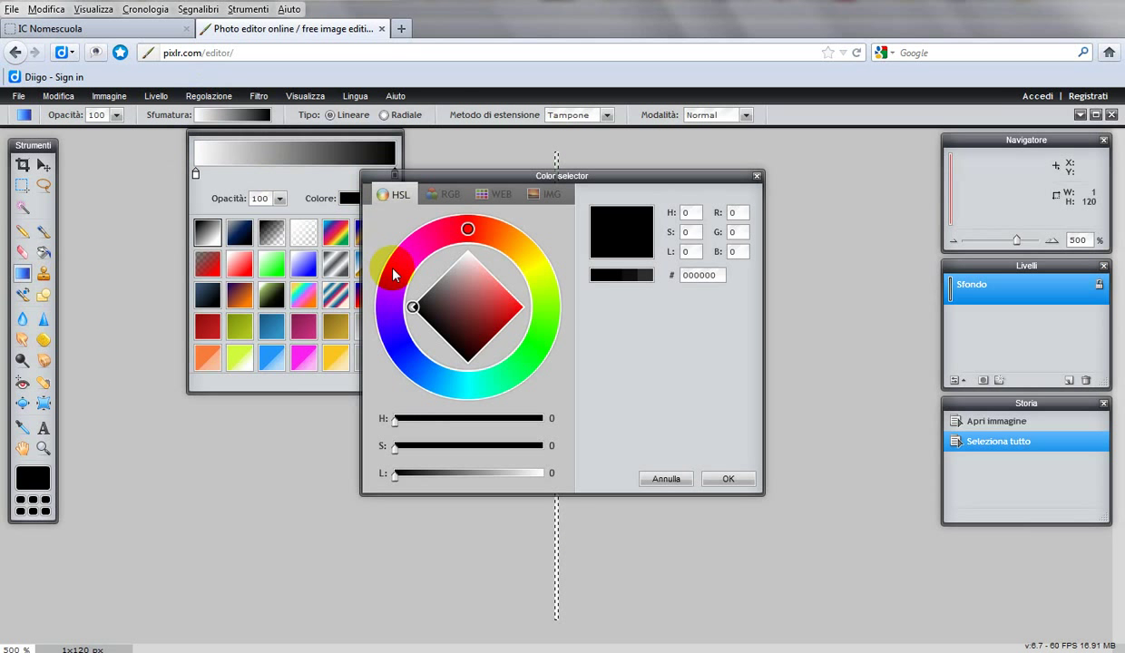
# Step: Check the colour-code notes, then select the 000000 hex value in the colour picker
pyautogui.click(310, 648)
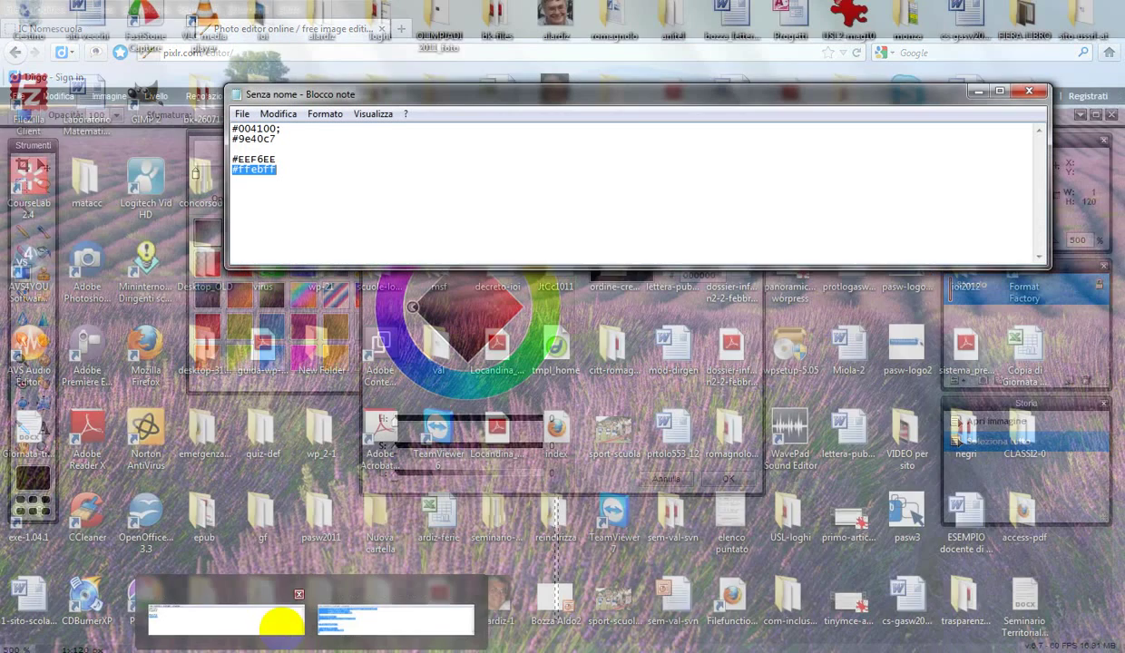
pyautogui.click(278, 611)
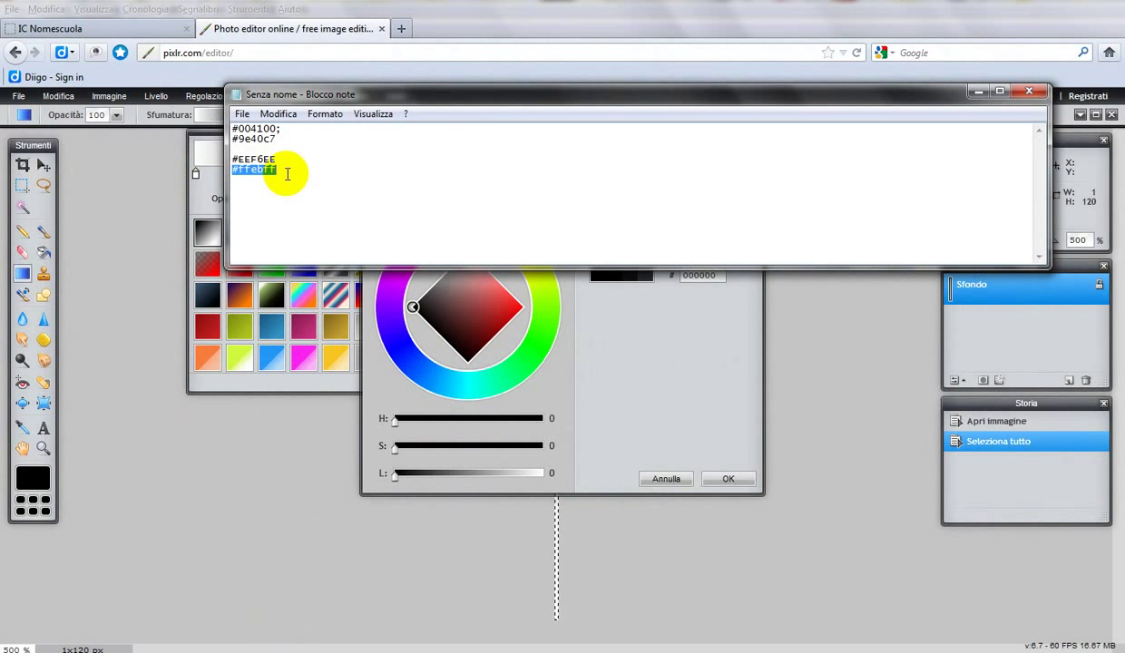
pyautogui.click(617, 393)
pyautogui.click(713, 275)
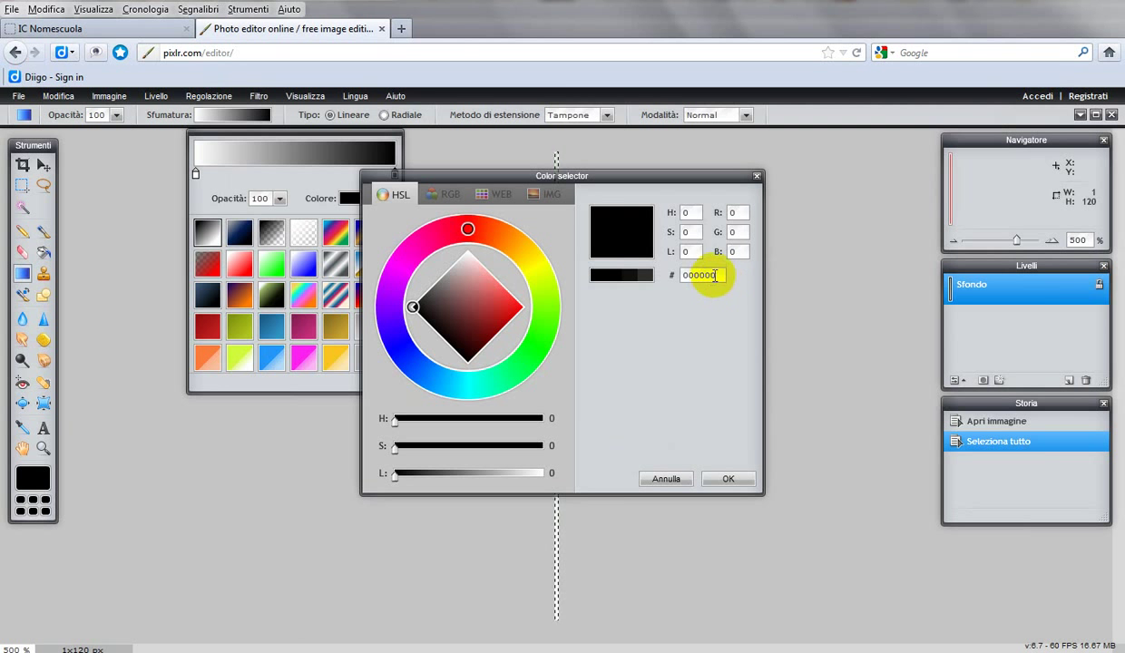
pyautogui.moveTo(714, 274); pyautogui.dragTo(678, 275)
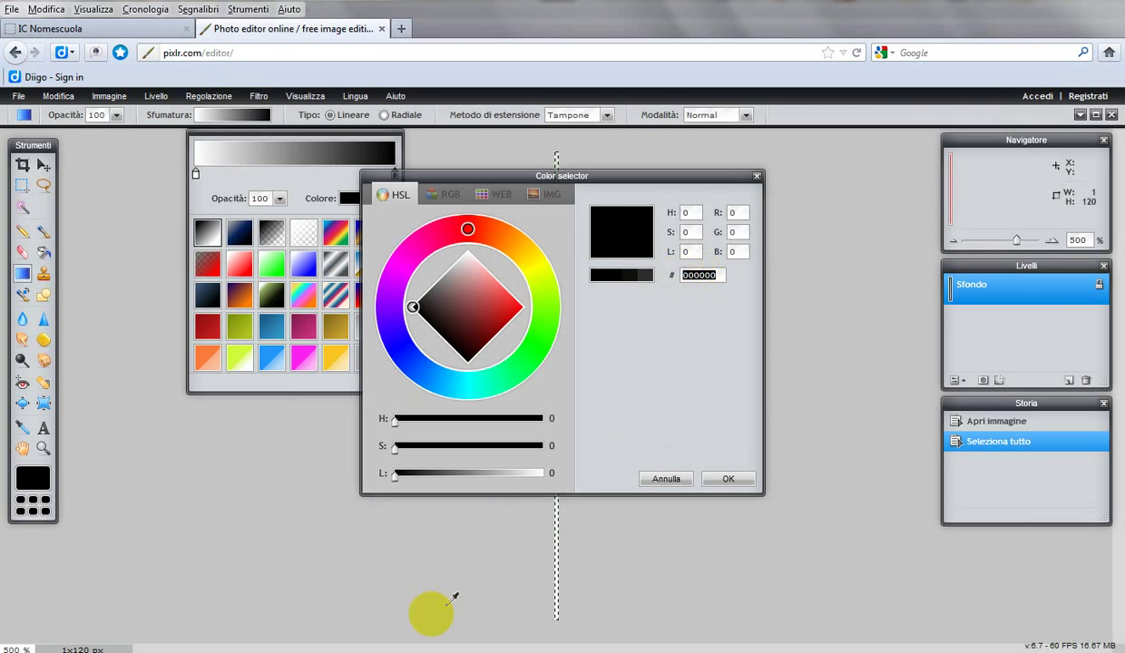
# Step: Copy ffebff from the Notepad notes and paste it into the colour stop's hex field
pyautogui.click(315, 652)
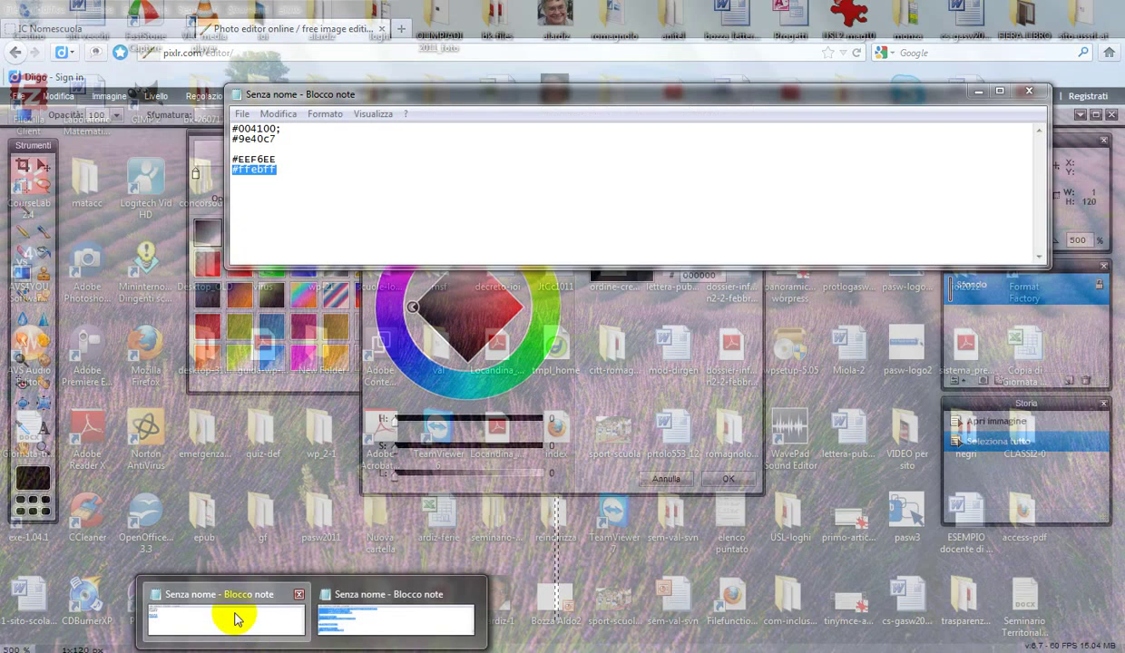
pyautogui.click(231, 615)
pyautogui.click(241, 185)
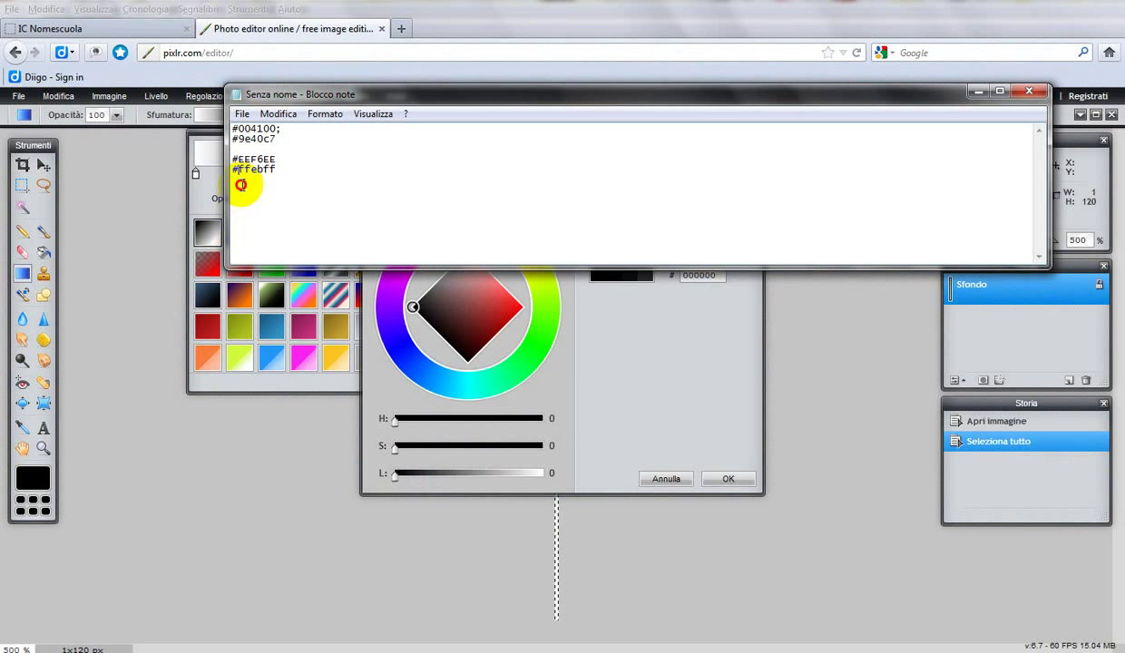
pyautogui.click(241, 171)
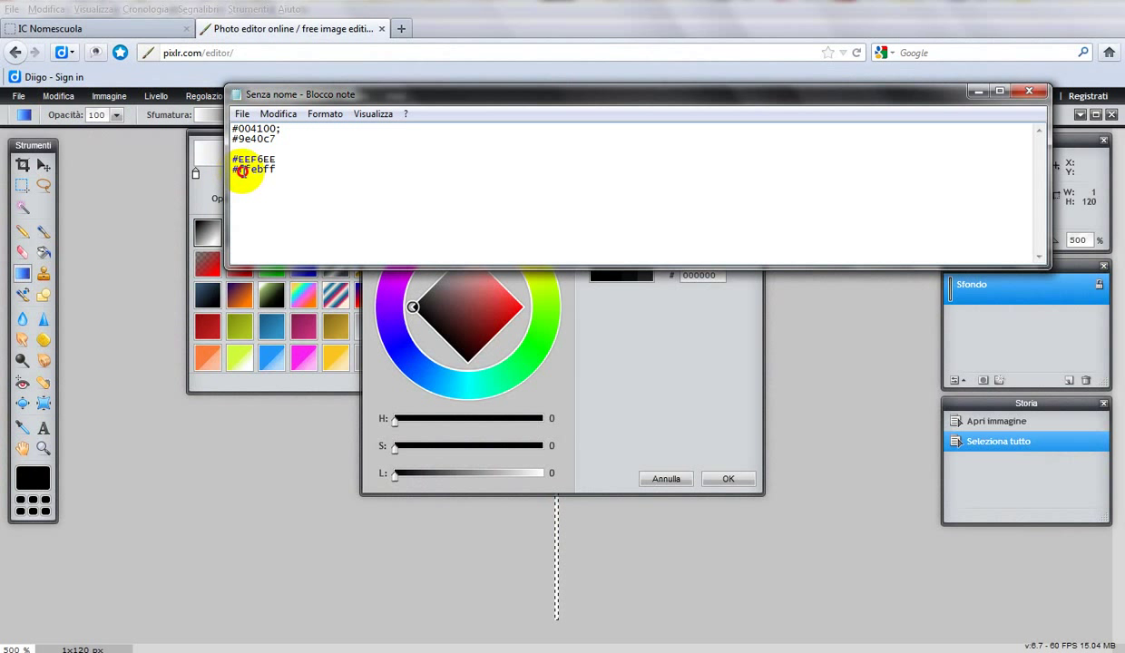
pyautogui.moveTo(241, 171); pyautogui.dragTo(275, 170)
pyautogui.hotkey('ctrl', 'c')
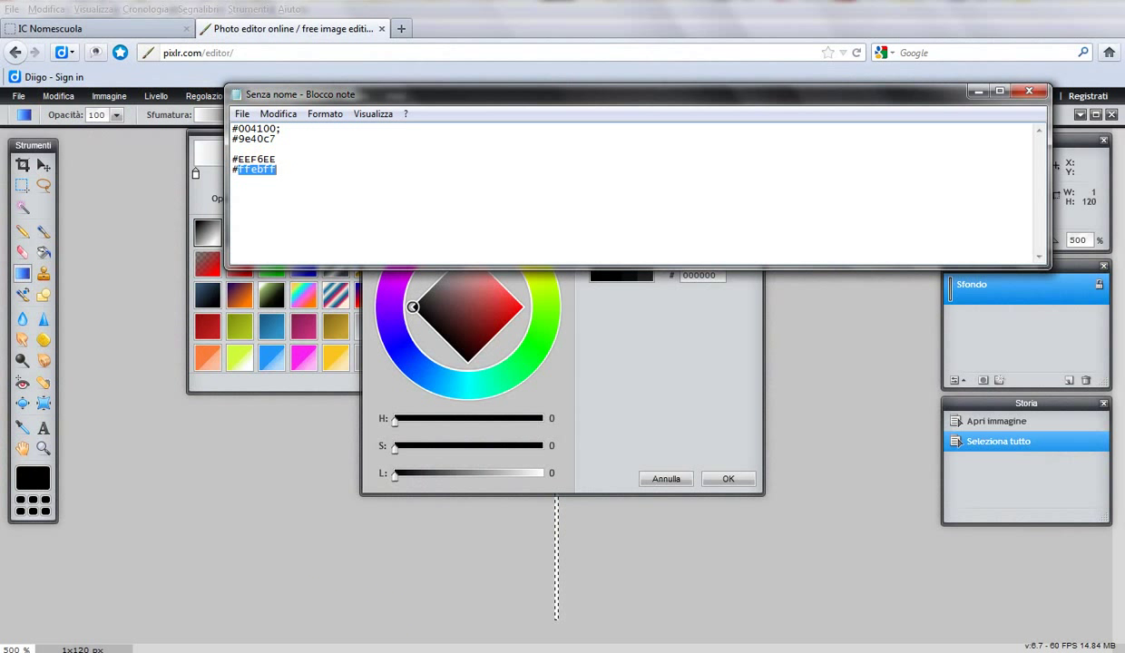
pyautogui.click(716, 363)
pyautogui.click(706, 284)
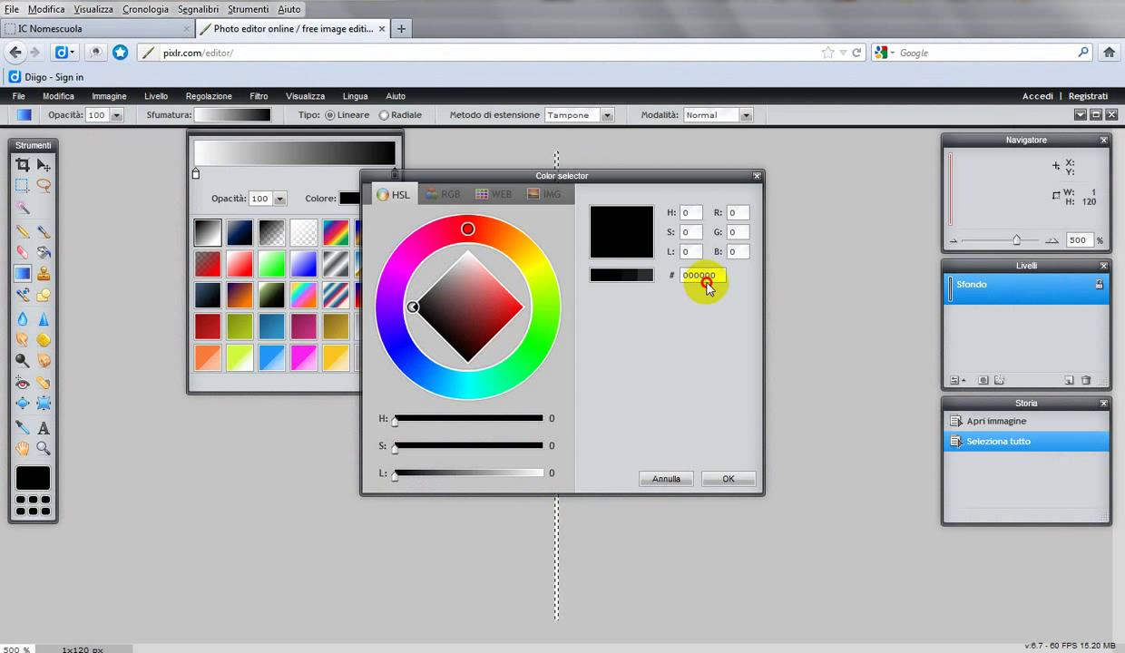
pyautogui.doubleClick(706, 282)
pyautogui.hotkey('ctrl', 'v')
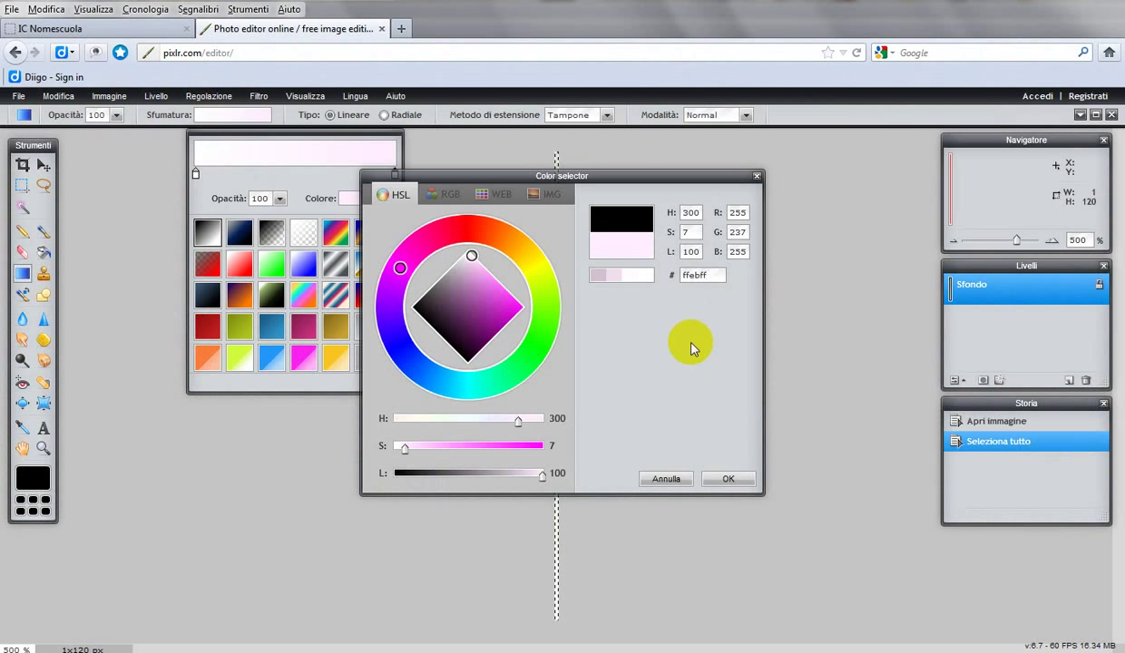
# Step: Lower the saturation to 19 for pale pink ffcfff and confirm the colour
pyautogui.click(436, 446)
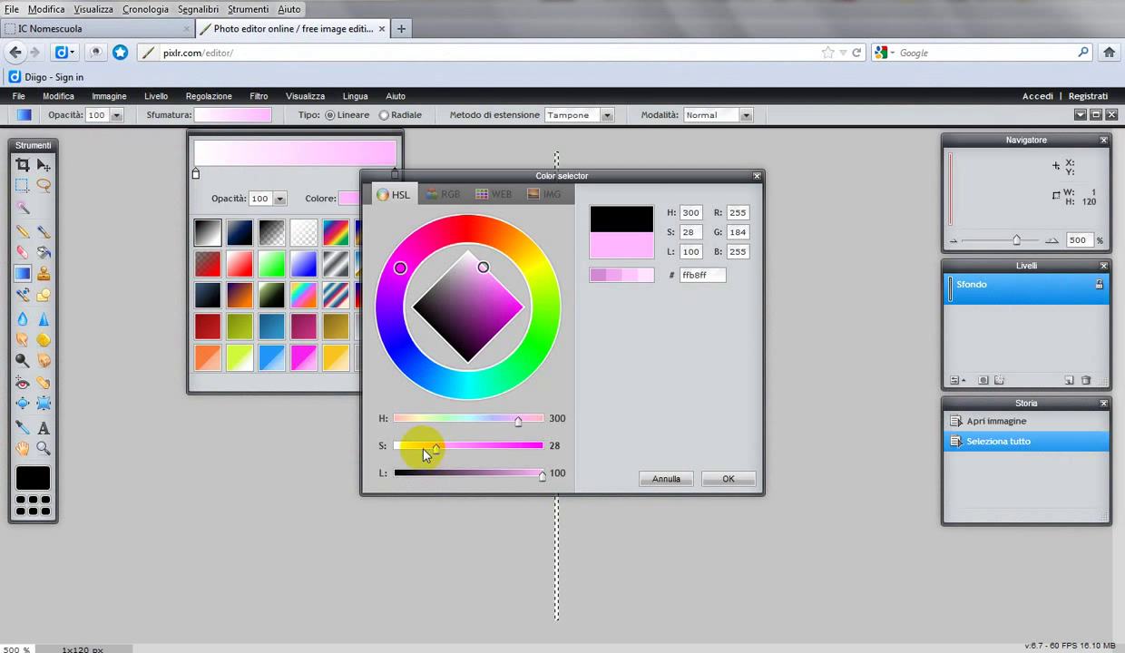
pyautogui.moveTo(429, 446); pyautogui.dragTo(426, 445)
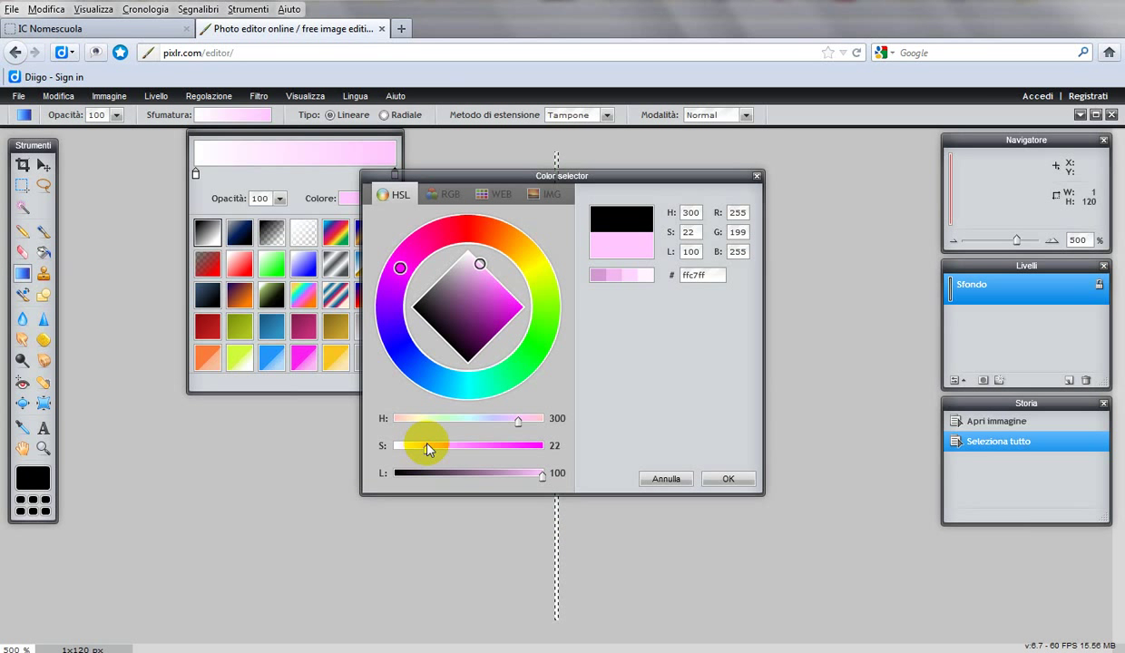
pyautogui.moveTo(426, 445); pyautogui.dragTo(421, 447)
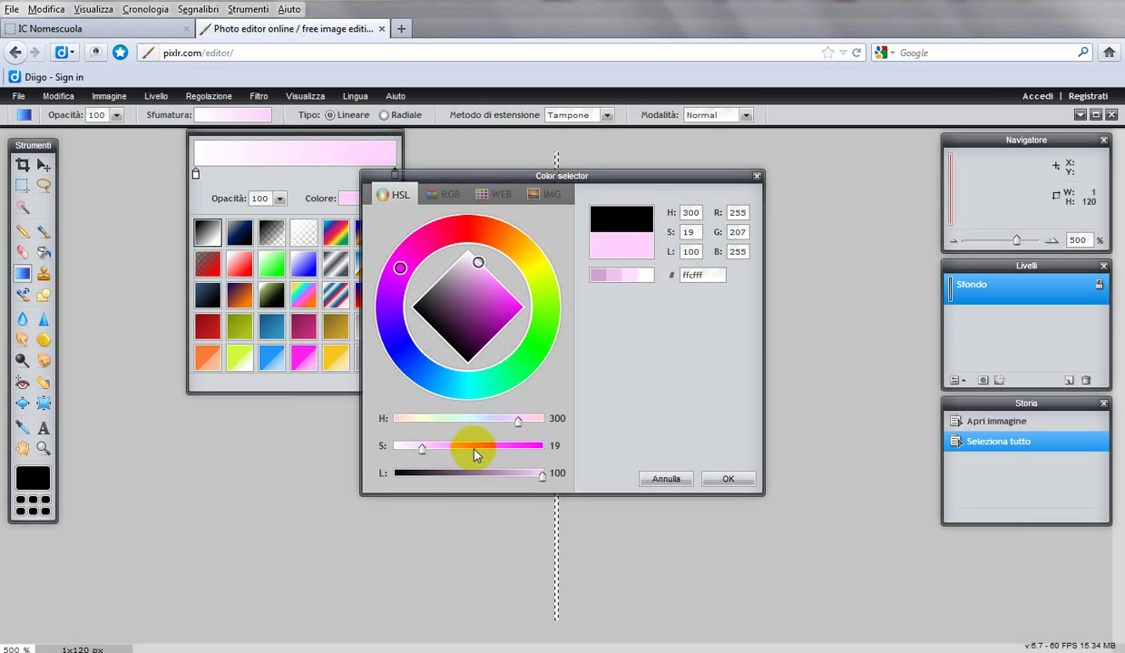
pyautogui.click(722, 481)
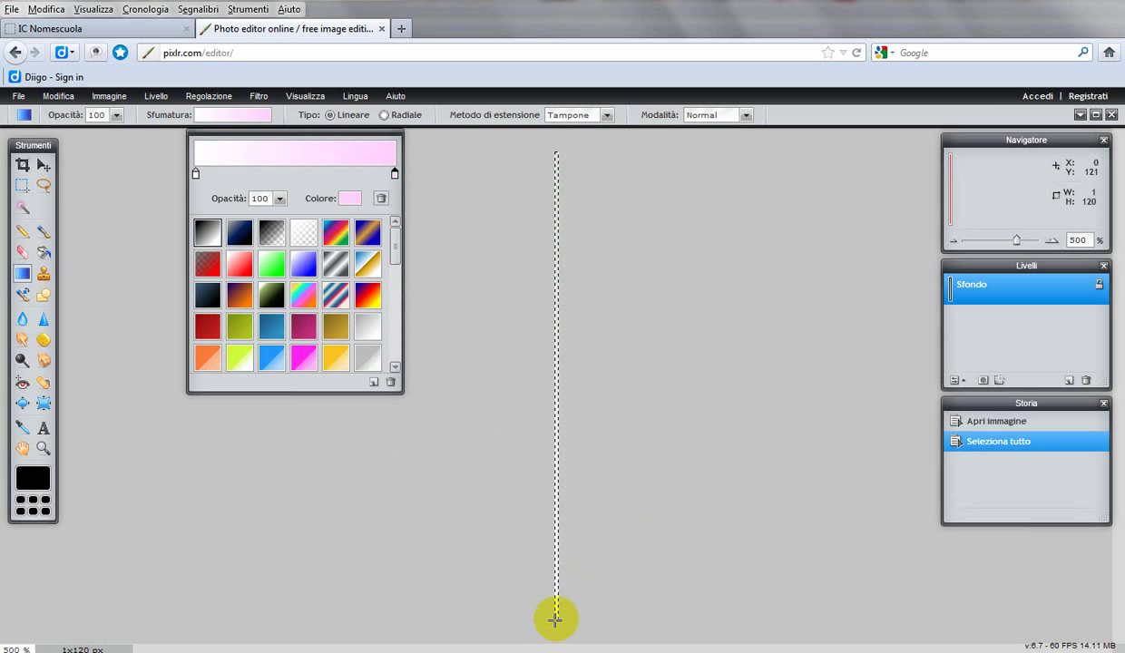
# Step: Drag the pale pink gradient from bottom to top across the 1×120 px middleSfuma strip
pyautogui.moveTo(555, 615)
pyautogui.mouseDown()
pyautogui.moveTo(551, 566)
pyautogui.moveTo(556, 620)
pyautogui.moveTo(557, 597)
pyautogui.mouseUp()
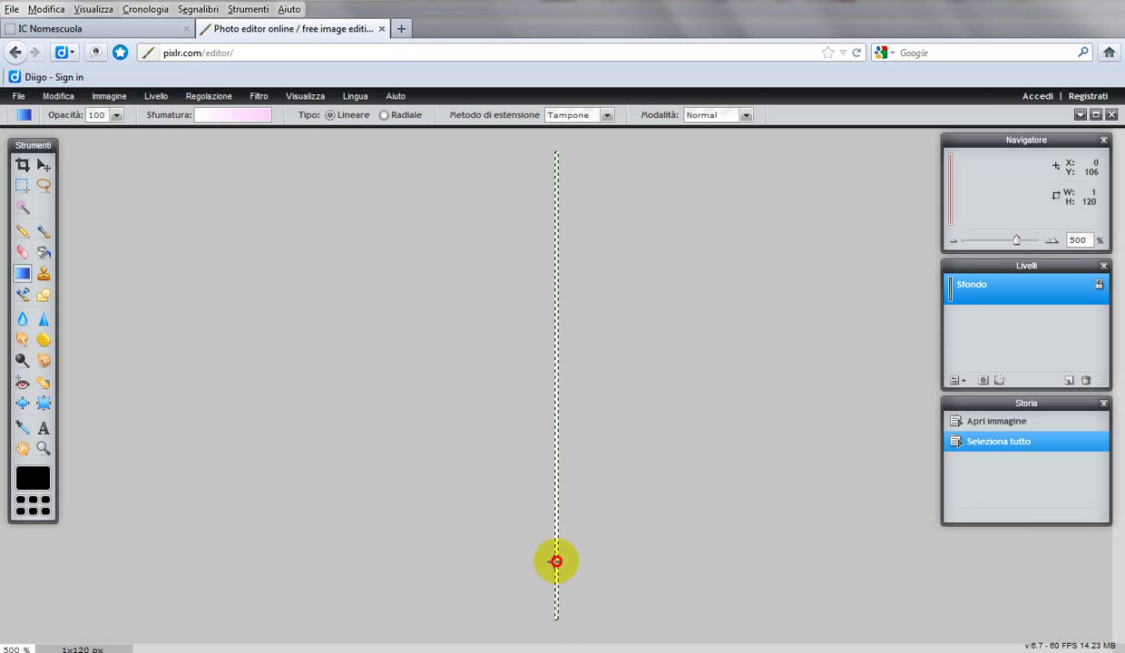
pyautogui.moveTo(556, 561)
pyautogui.mouseDown()
pyautogui.moveTo(557, 437)
pyautogui.moveTo(580, 308)
pyautogui.moveTo(557, 151)
pyautogui.mouseUp()
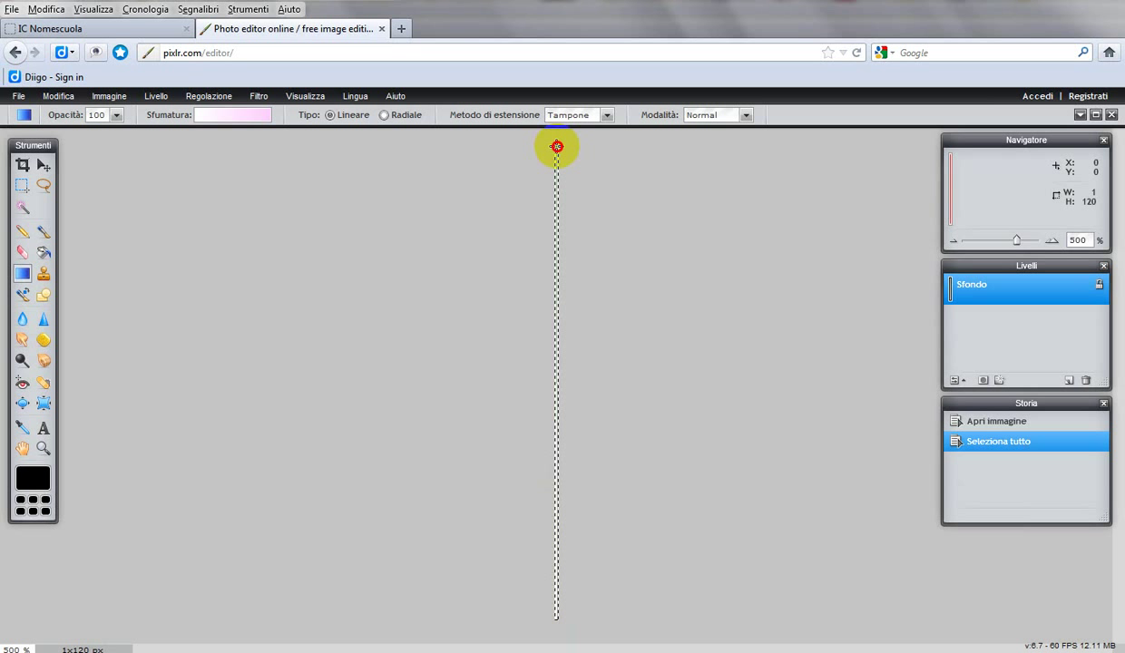
pyautogui.moveTo(556, 146); pyautogui.dragTo(556, 146)
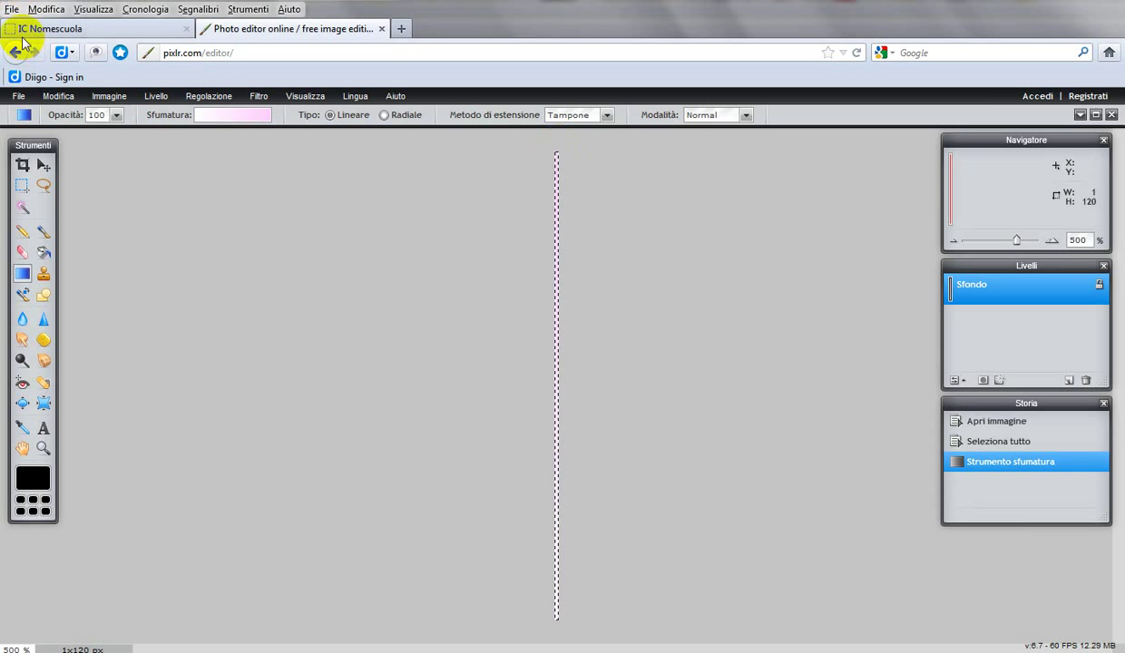
# Step: Save the pink strip from Pixlr as JPEG quality 80, overwriting images/middleSfuma.jpg
pyautogui.click(11, 9)
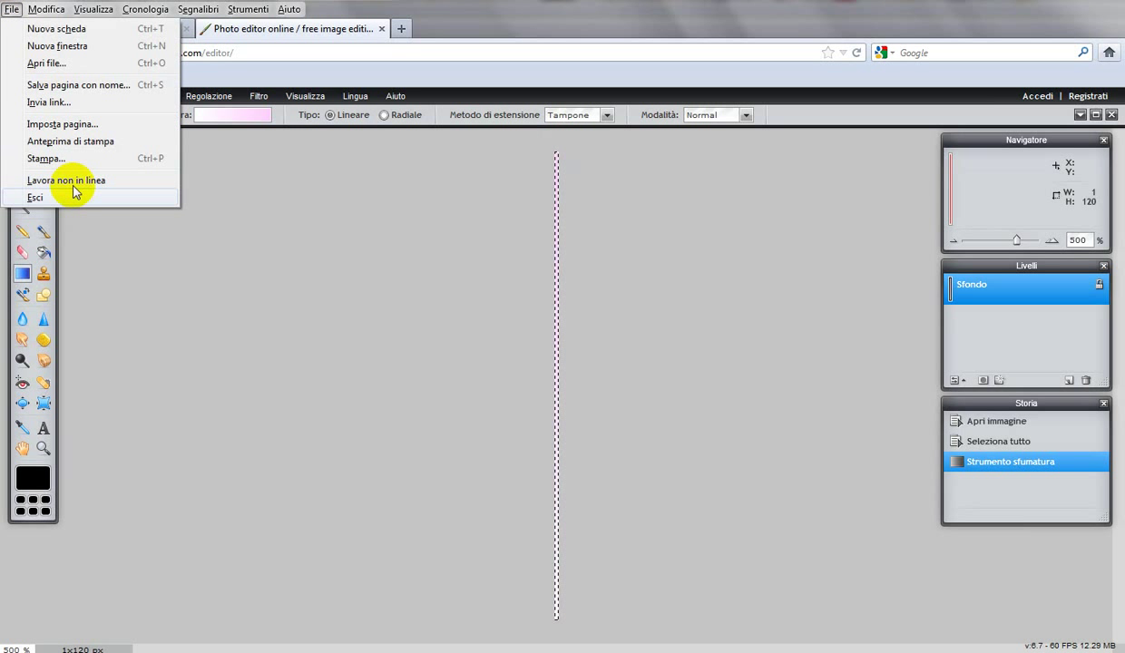
pyautogui.moveTo(26, 11)
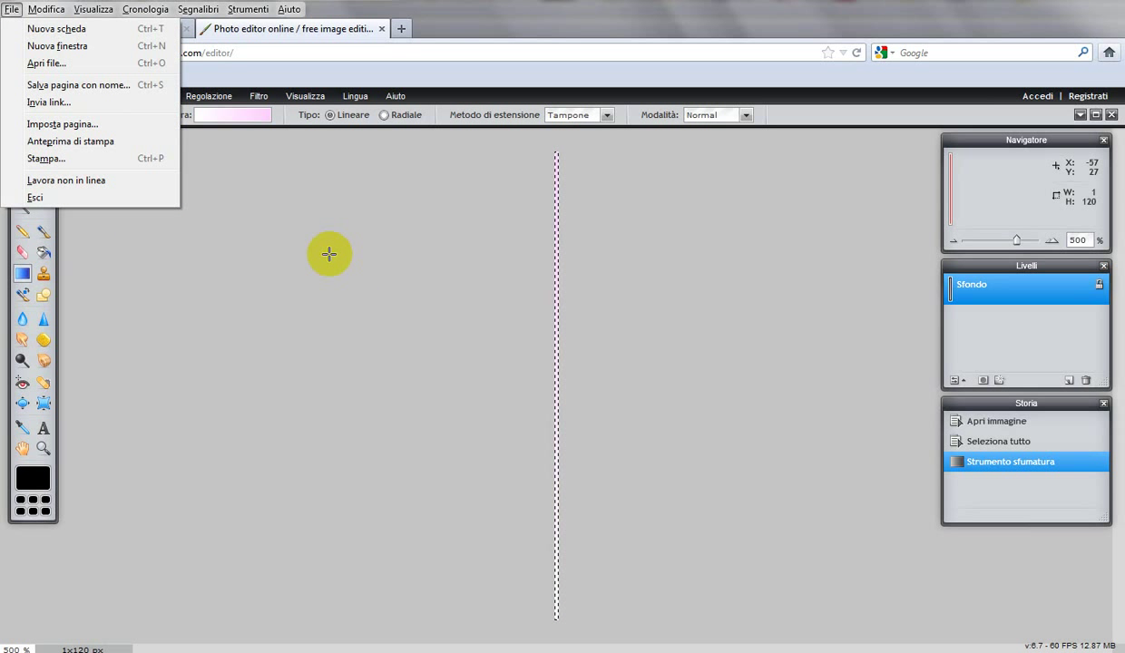
pyautogui.click(380, 63)
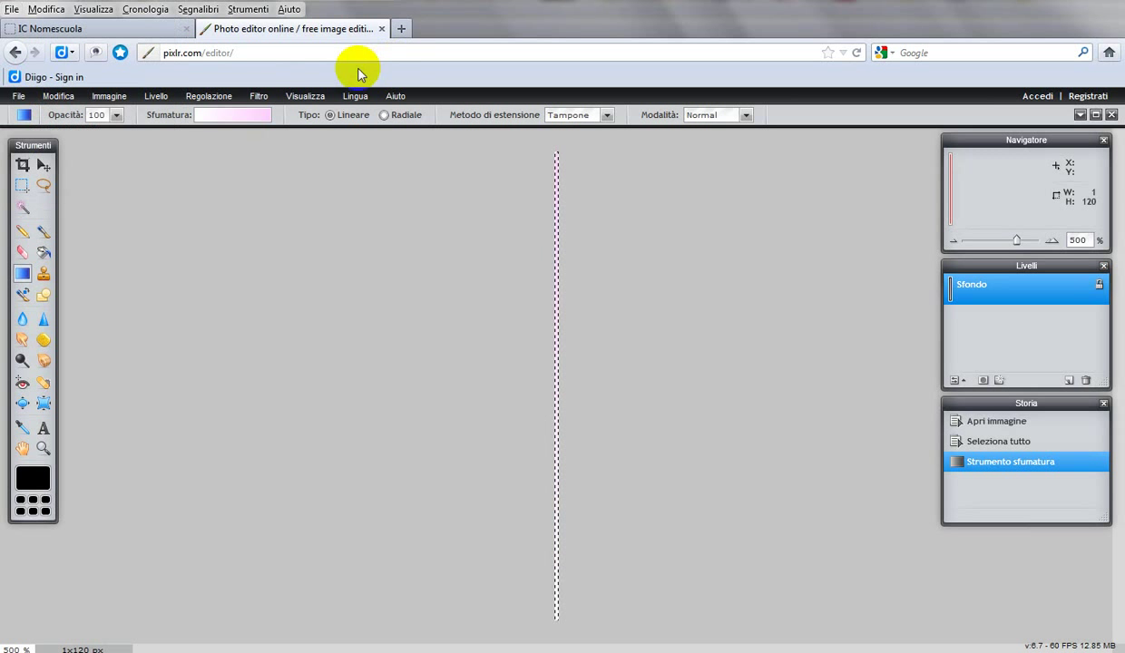
pyautogui.click(21, 97)
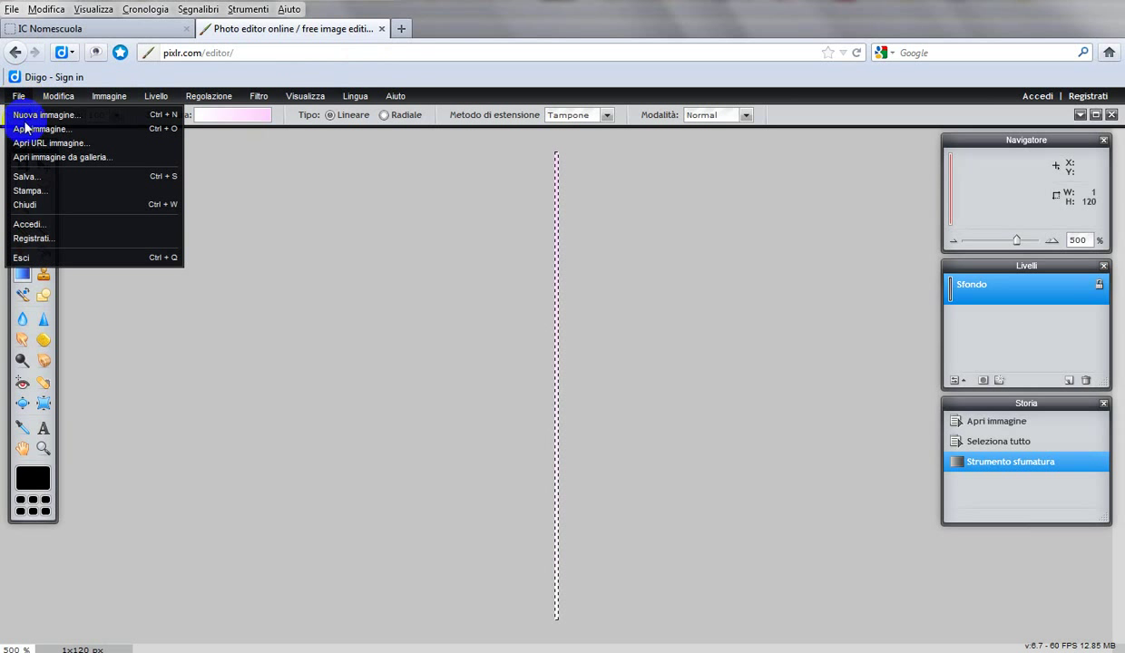
pyautogui.click(40, 178)
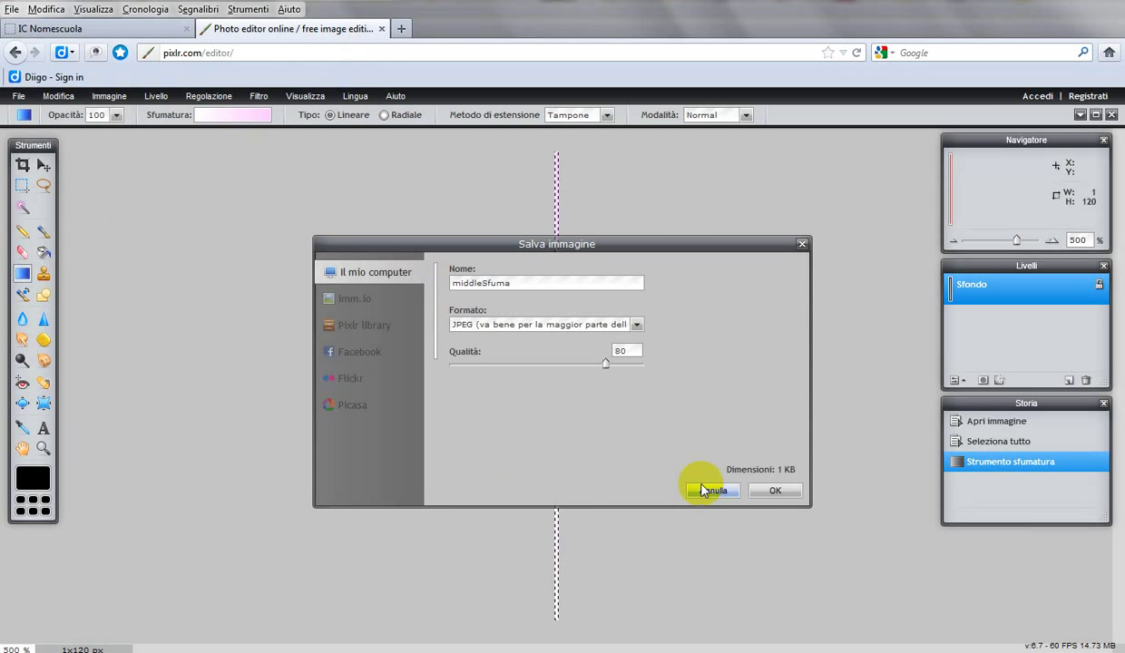
pyautogui.click(774, 490)
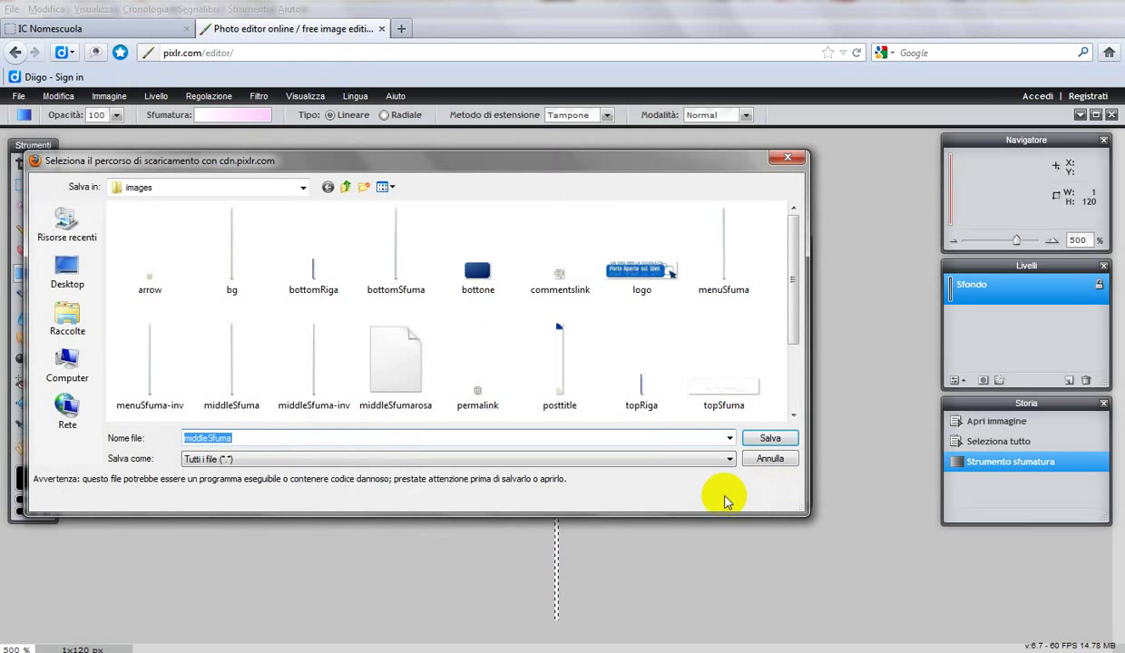
pyautogui.click(767, 440)
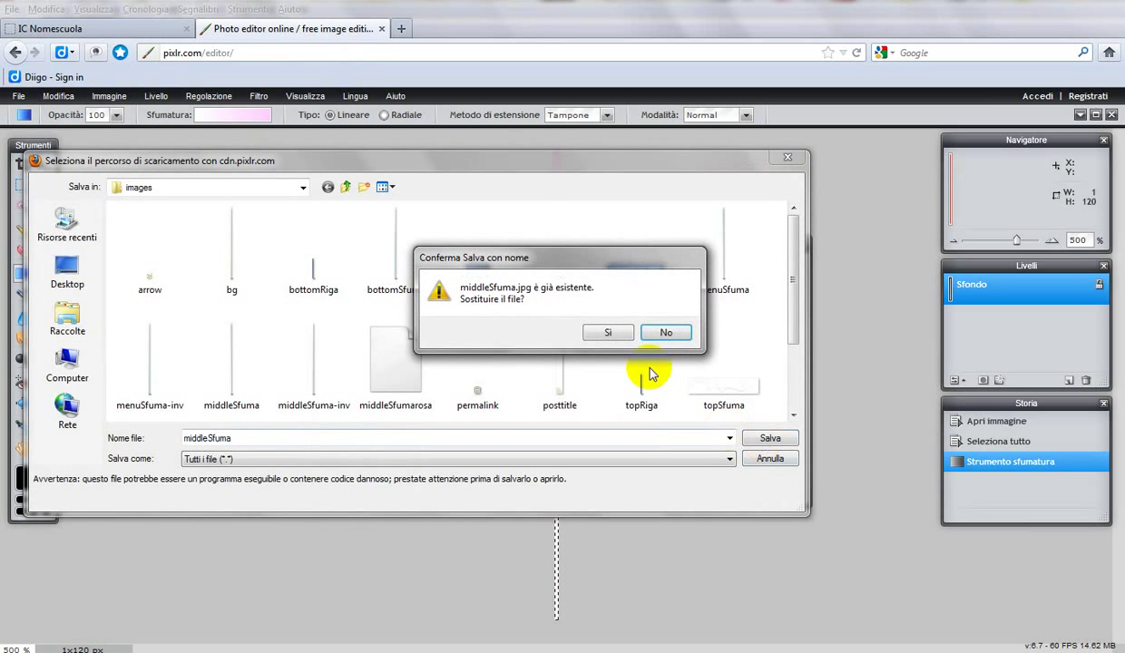
pyautogui.click(605, 334)
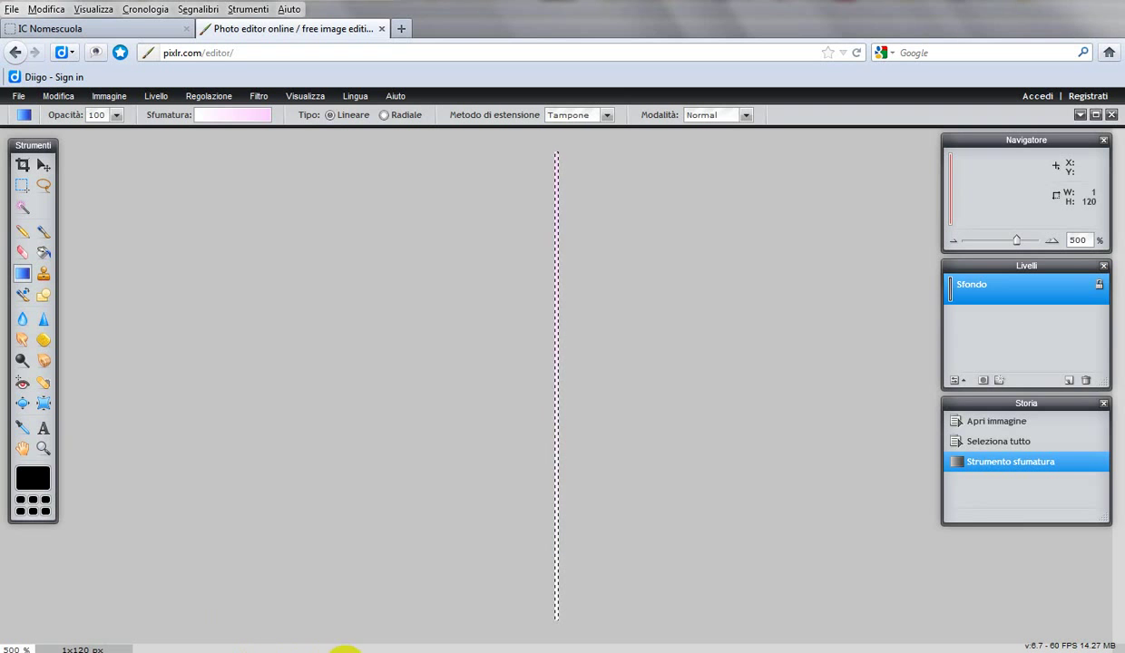
pyautogui.click(390, 652)
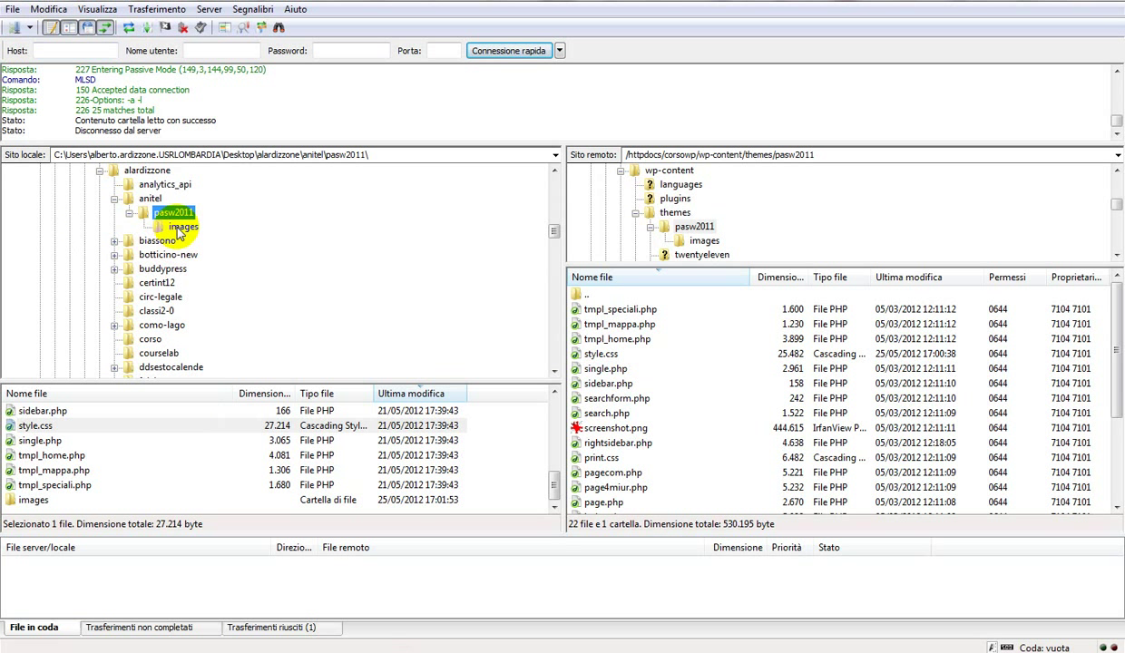
# Step: Show the local pasw2011 images folder and the remote pasw2011 theme folder in FileZilla
pyautogui.click(180, 227)
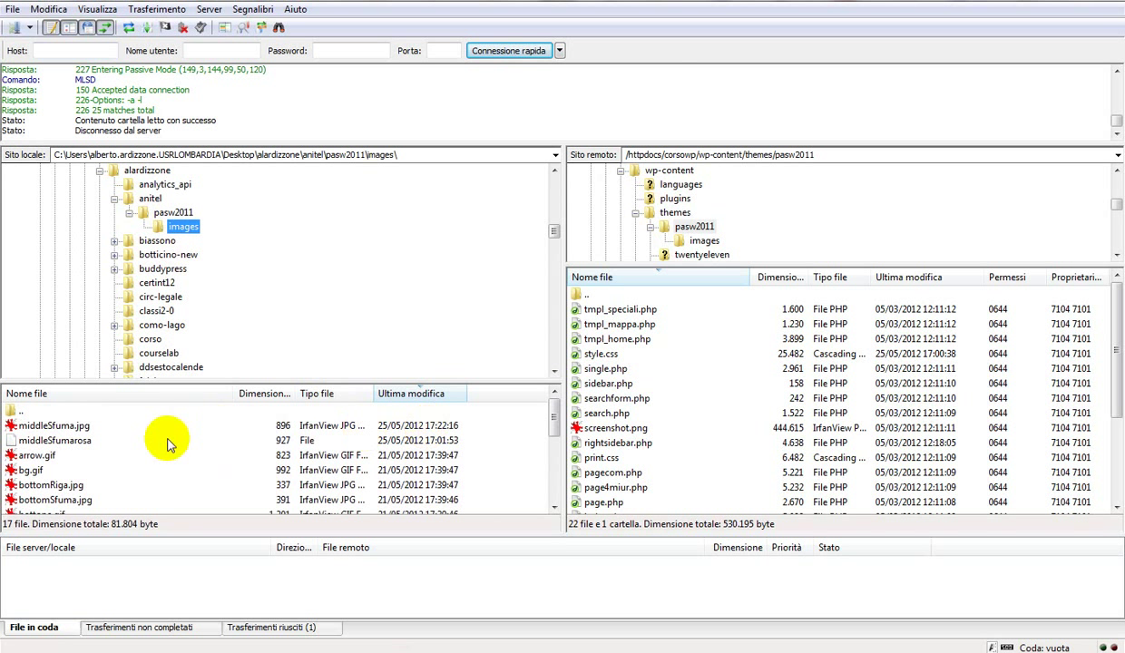
pyautogui.click(22, 425)
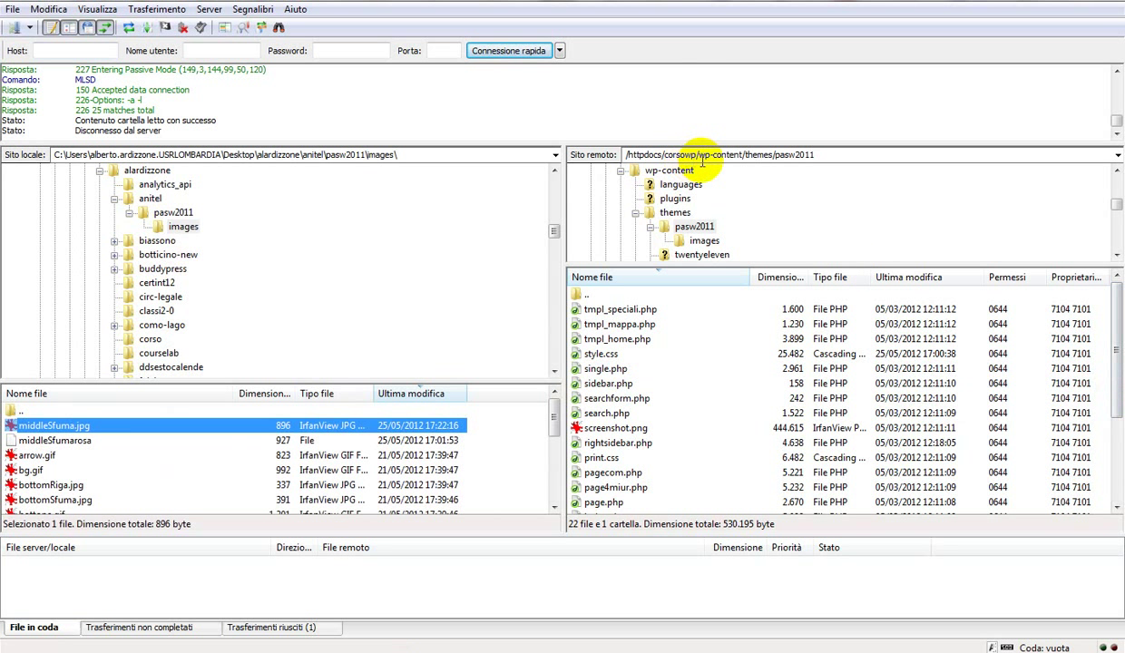
pyautogui.moveTo(1107, 389); pyautogui.dragTo(1118, 354)
pyautogui.click(678, 230)
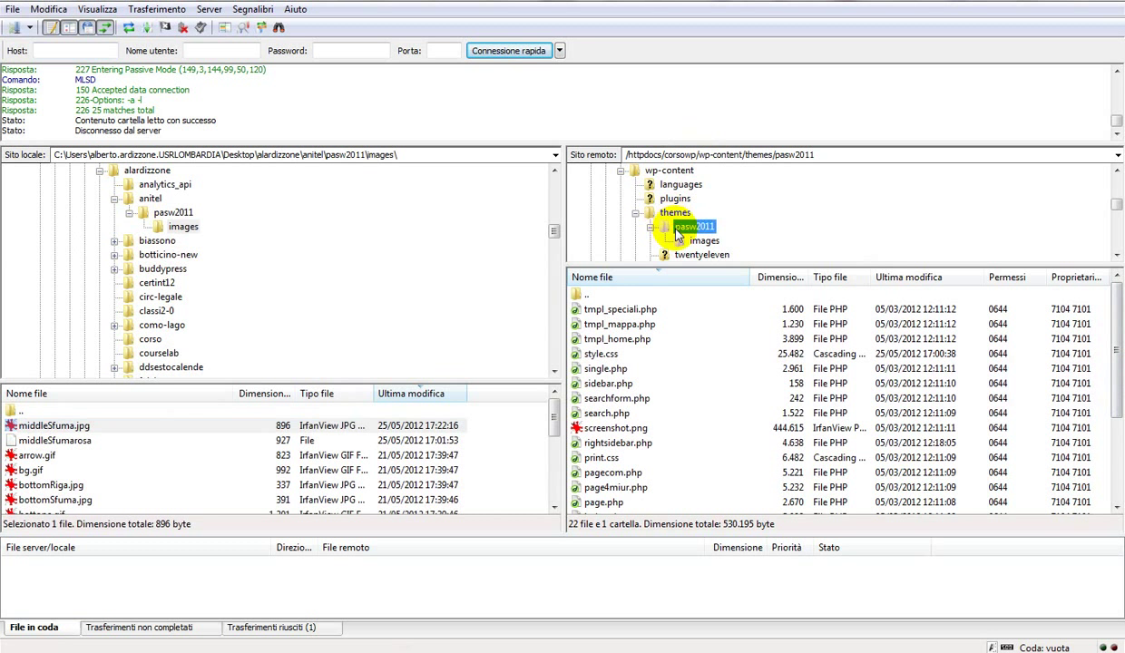
pyautogui.scroll(-2, 614, 372)
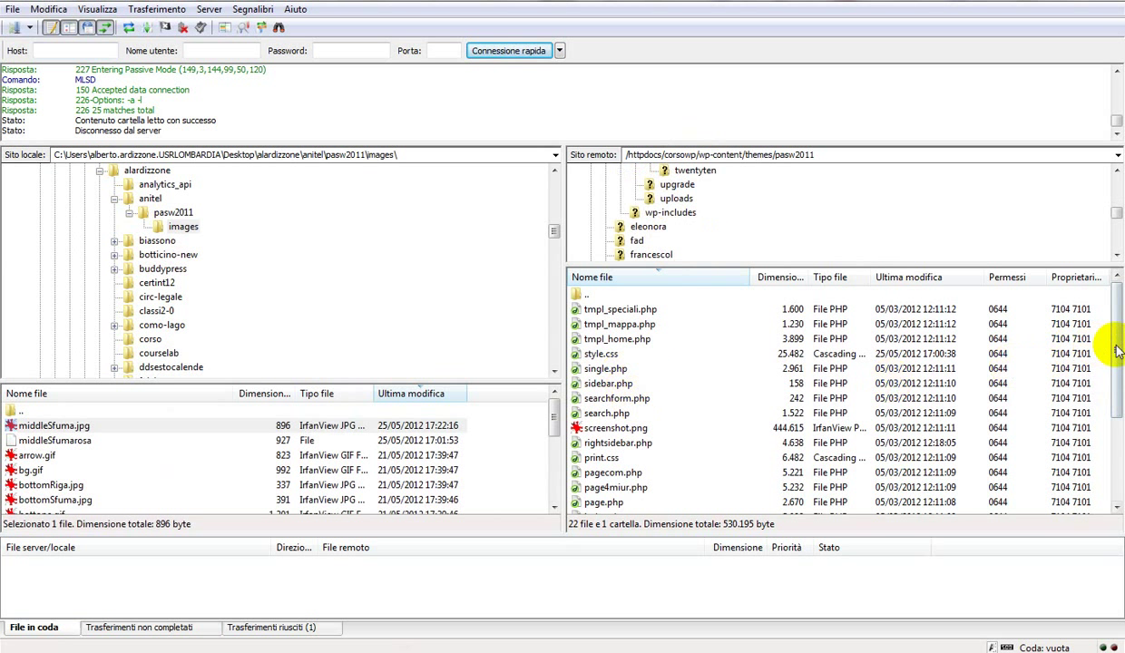
pyautogui.moveTo(1116, 347); pyautogui.dragTo(1115, 281)
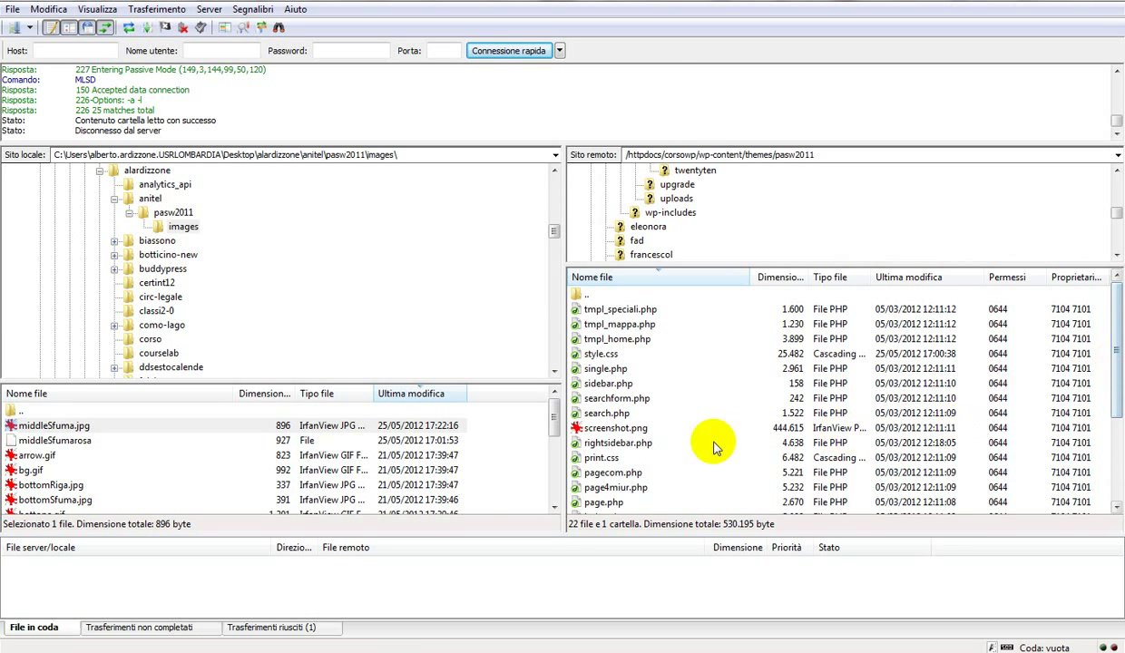
pyautogui.moveTo(1112, 359); pyautogui.dragTo(1082, 463)
# Step: Upload middleSfuma.jpg into the remote images folder, overwriting the server's copy
pyautogui.doubleClick(594, 501)
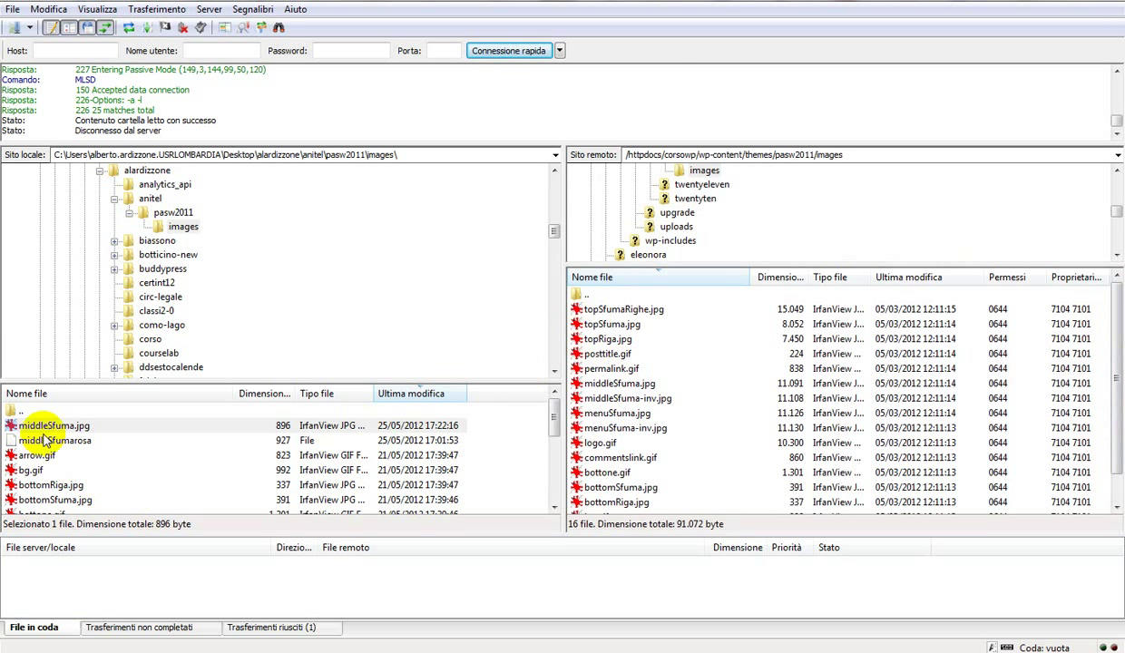
pyautogui.click(610, 502)
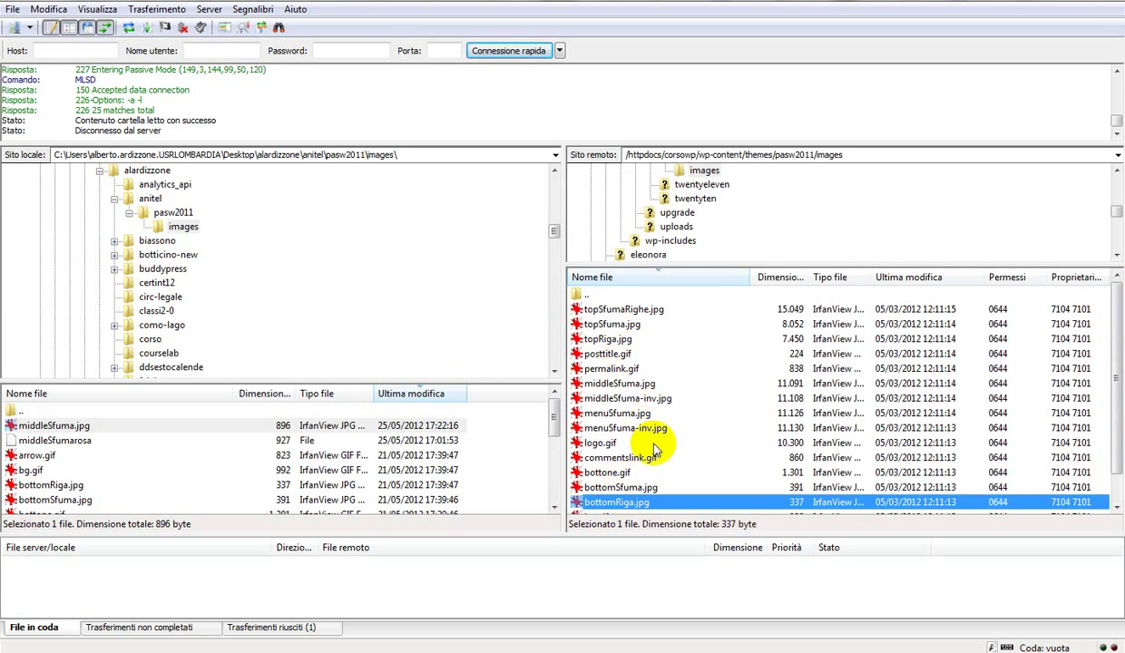
pyautogui.click(95, 426)
pyautogui.moveTo(58, 429); pyautogui.dragTo(645, 496)
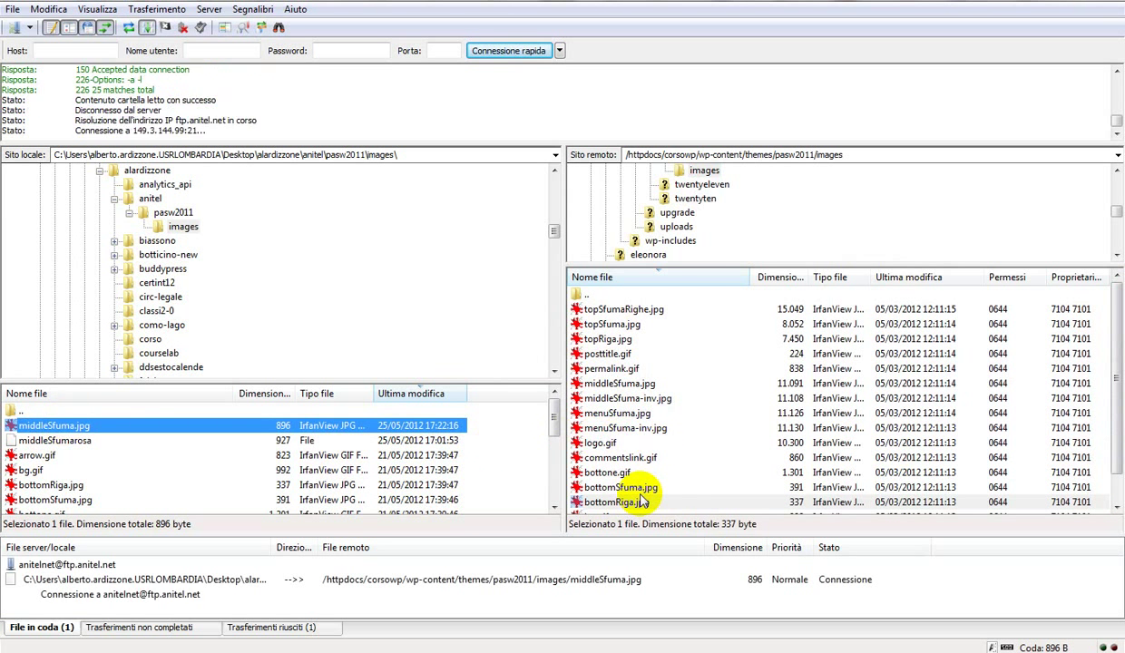
pyautogui.click(527, 418)
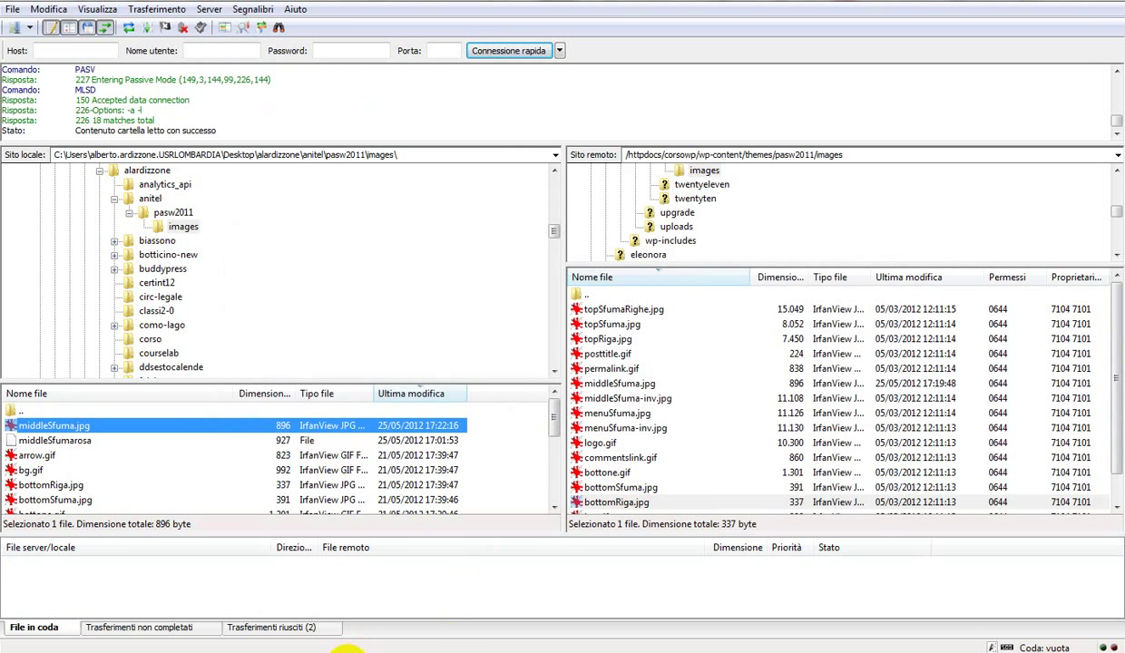
pyautogui.click(348, 650)
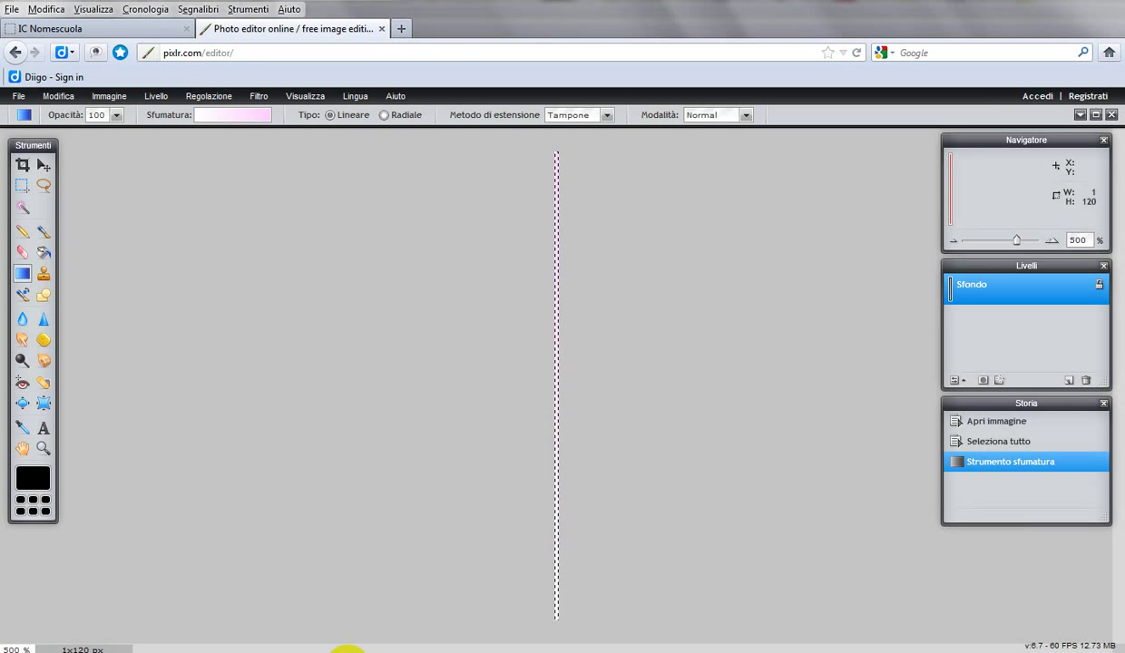
# Step: Reload the IC Nomescuola site to display the new pink background
pyautogui.click(131, 27)
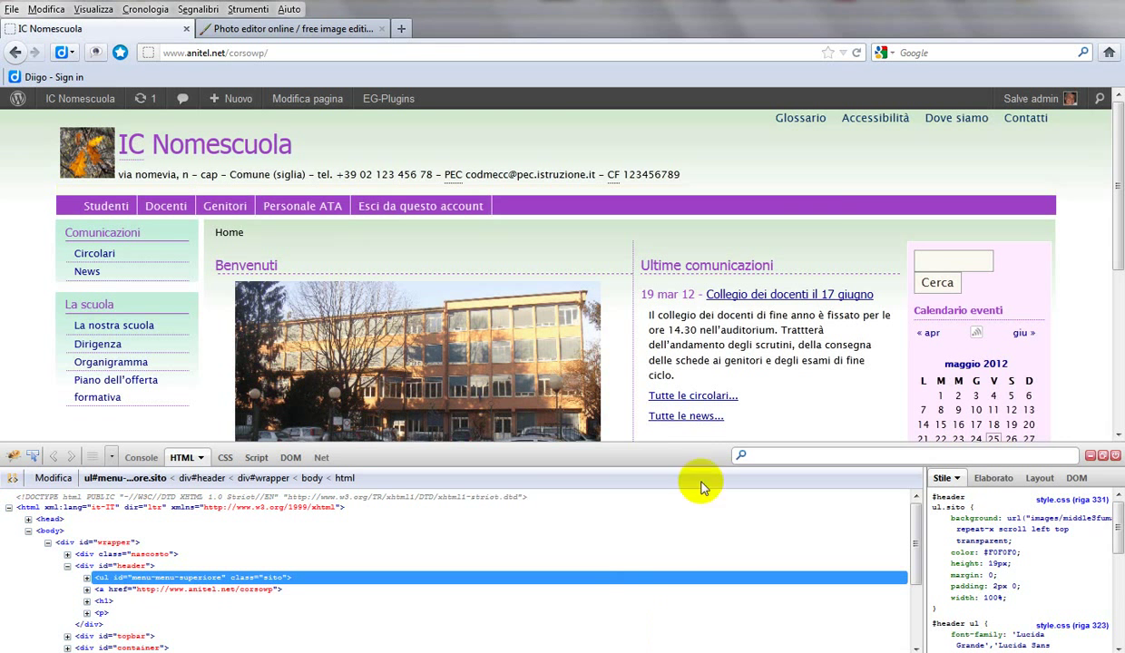
pyautogui.click(856, 54)
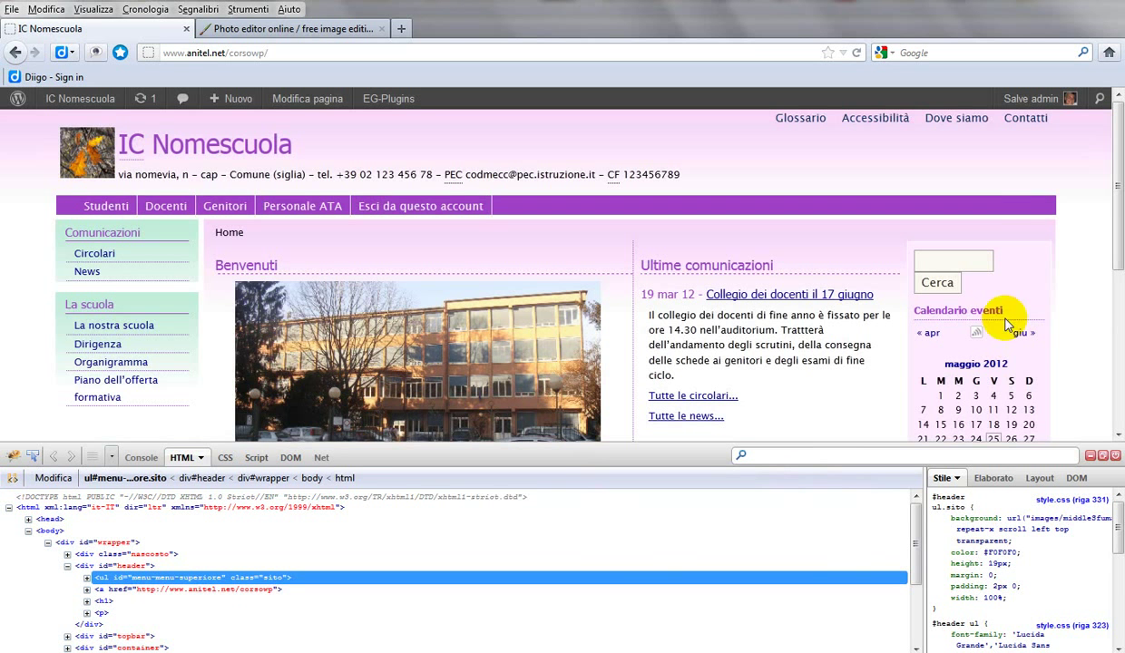
pyautogui.click(1118, 257)
pyautogui.moveTo(1118, 257); pyautogui.dragTo(1118, 180)
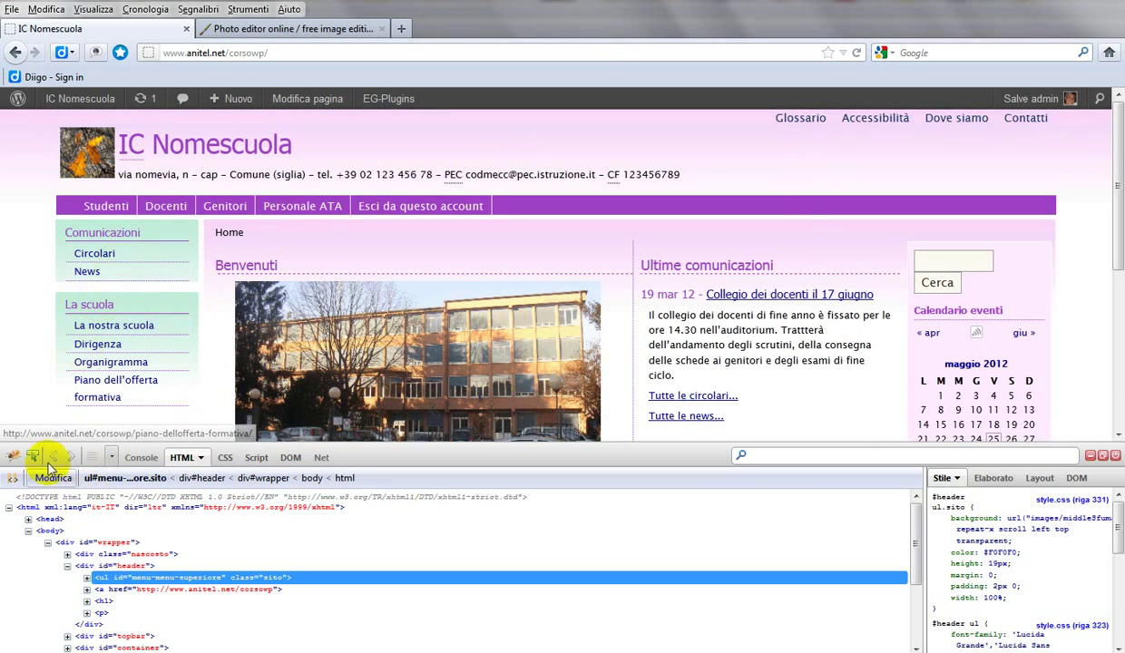
# Step: Inspect the Comunicazioni sidebar widget's markup with Firebug's element picker
pyautogui.click(14, 457)
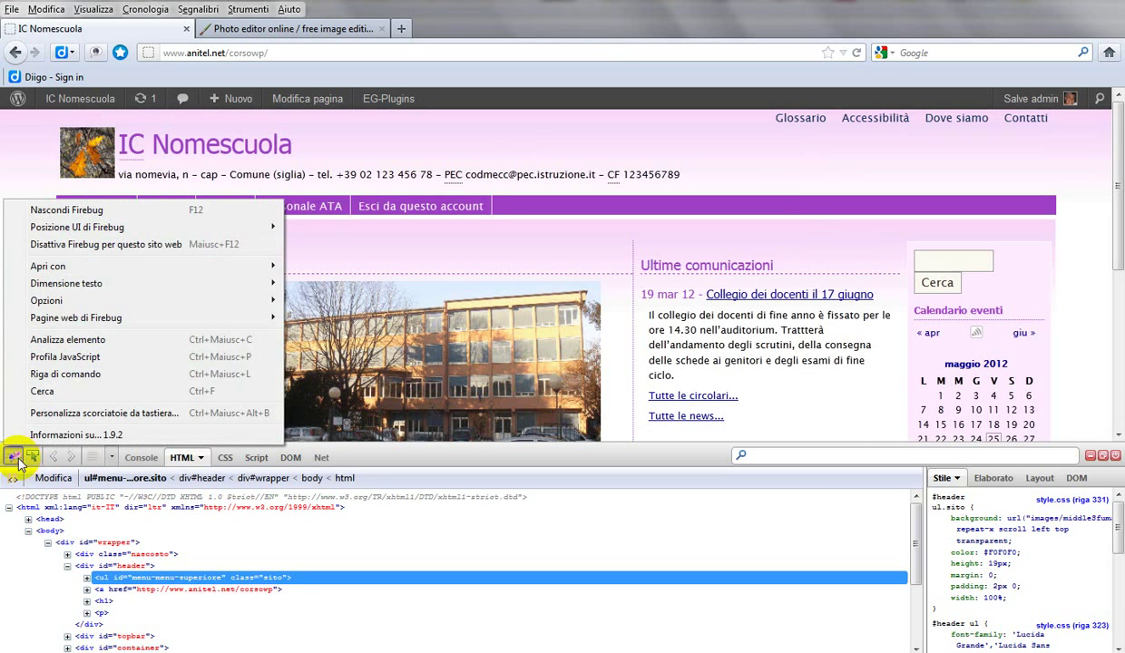
pyautogui.click(68, 341)
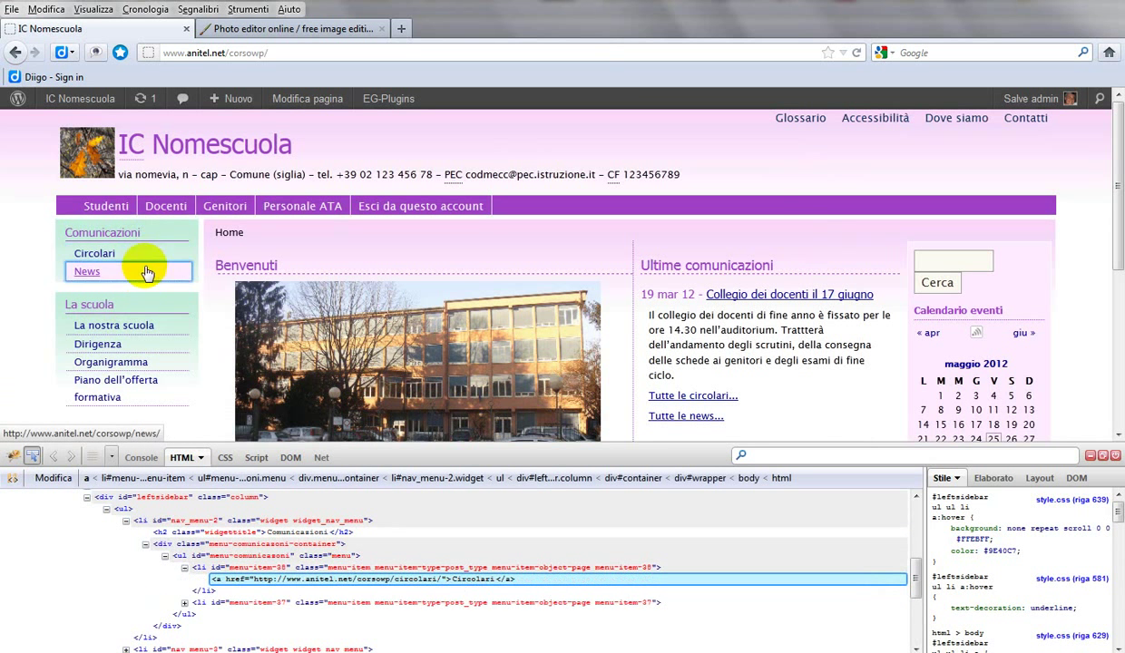
pyautogui.click(191, 238)
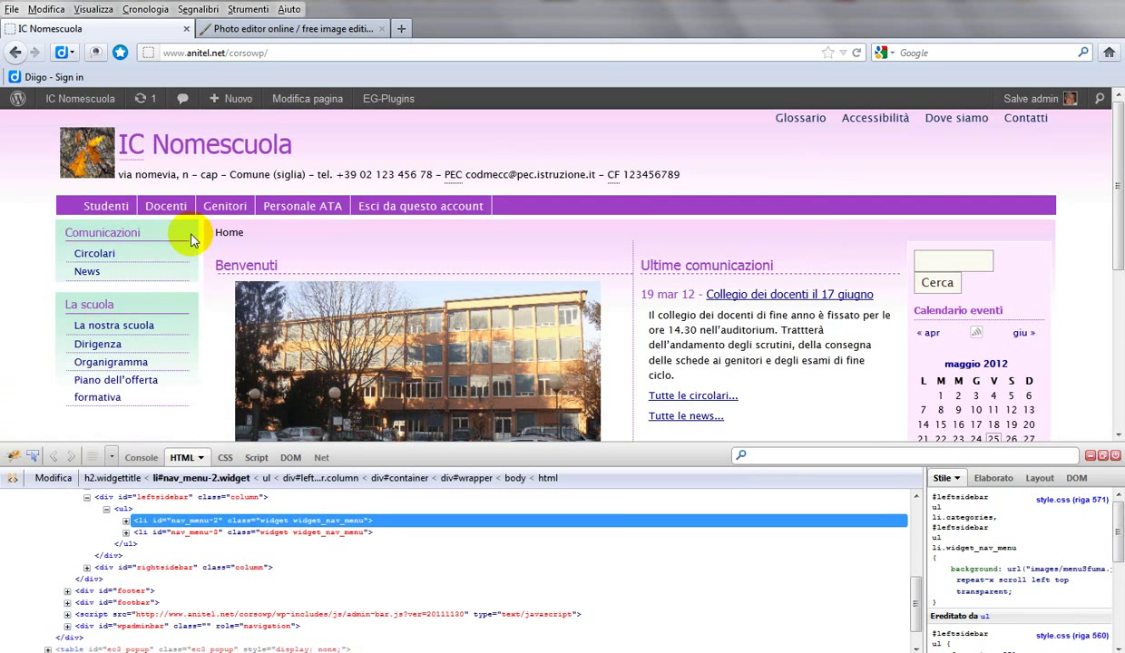